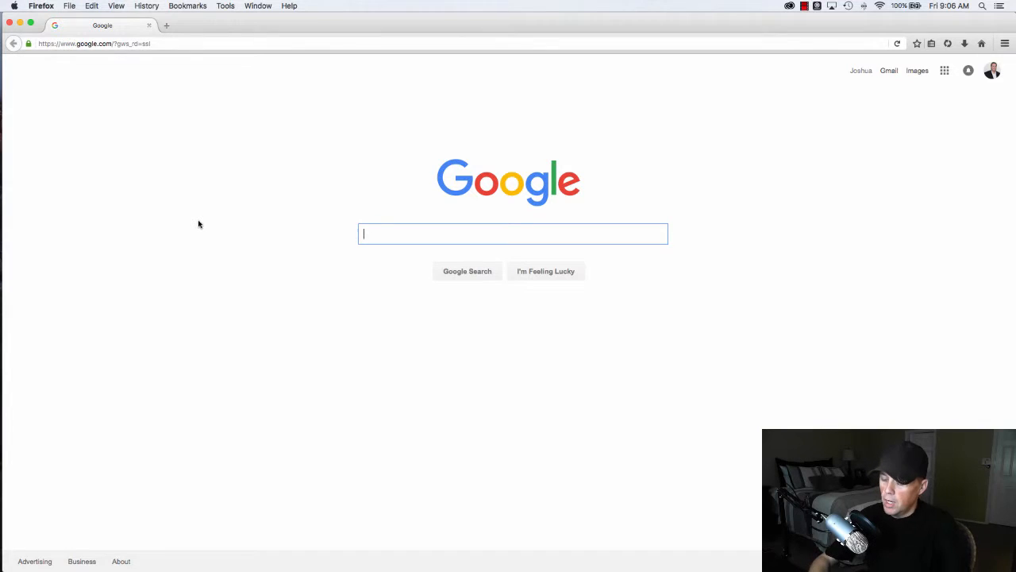
- Search Google for 'apache server for mac' using the autocomplete suggestion
type("apache ")
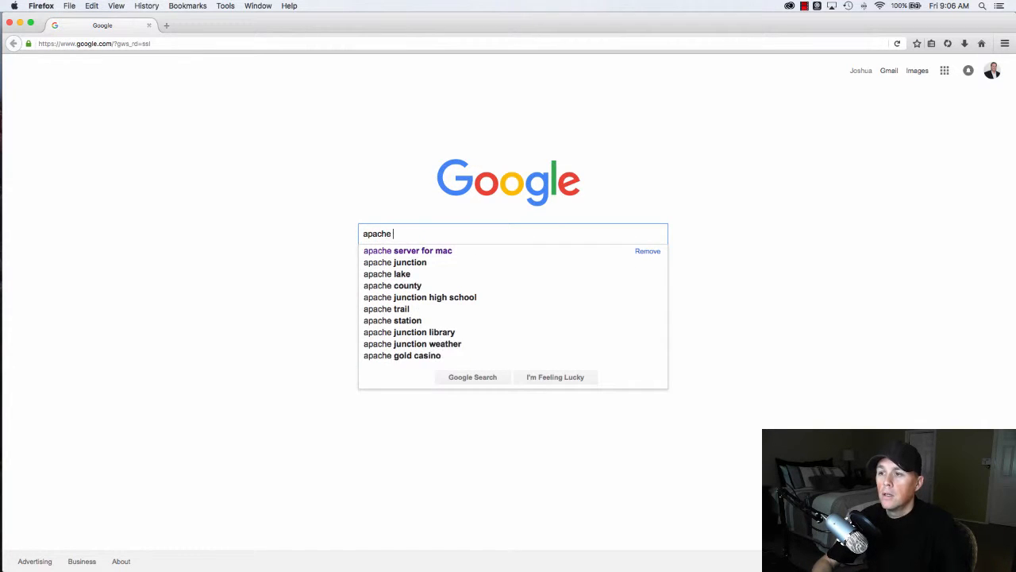
type("ser")
key("Down")
key("Return")
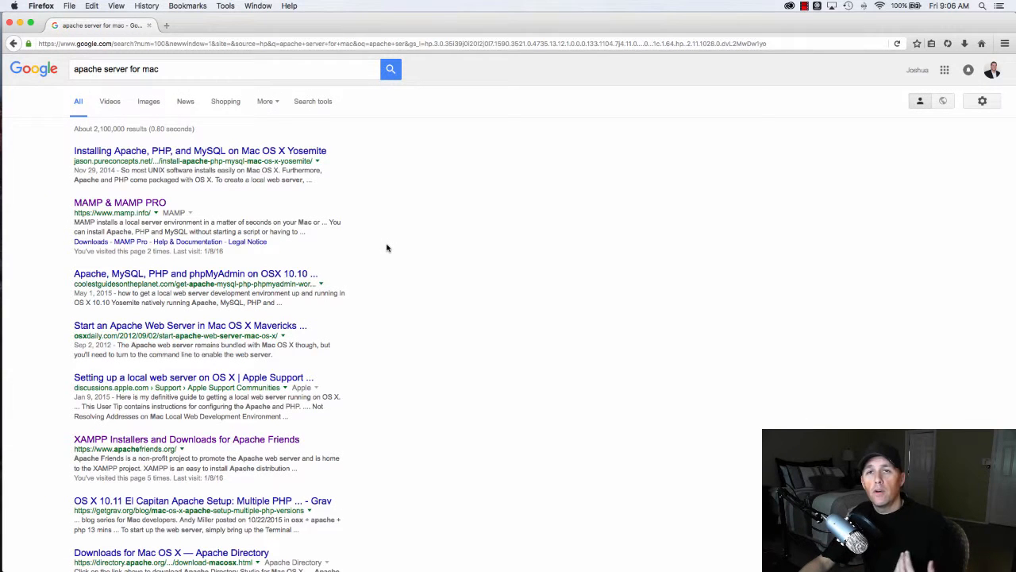
- Open the MAMP & MAMP PRO result in a new tab and switch to it
right_click(121, 205)
left_click(158, 211)
key("ctrl+Tab")
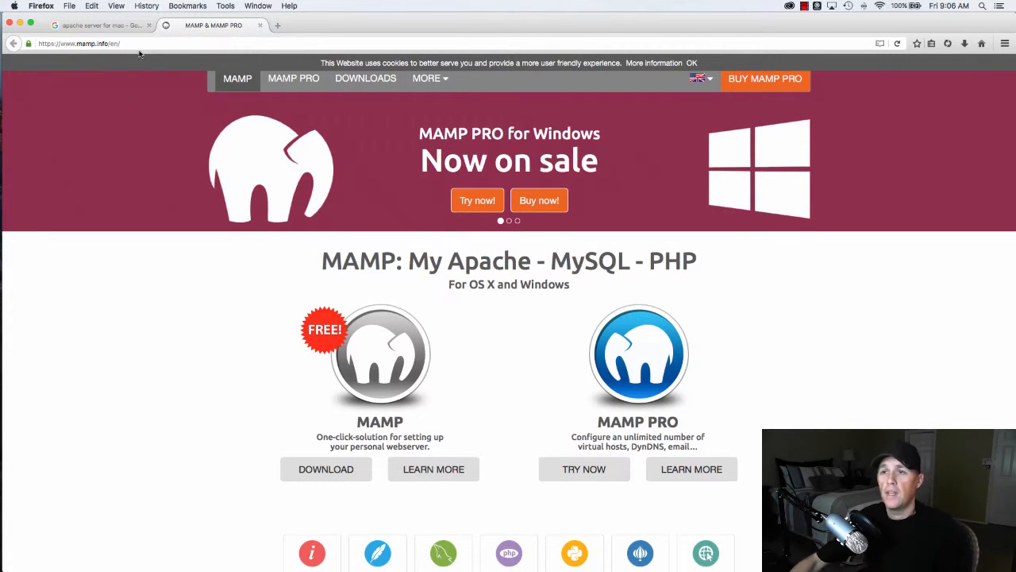
- Back on the search results, open the XAMPP result in a new tab and switch to it
left_click(112, 22)
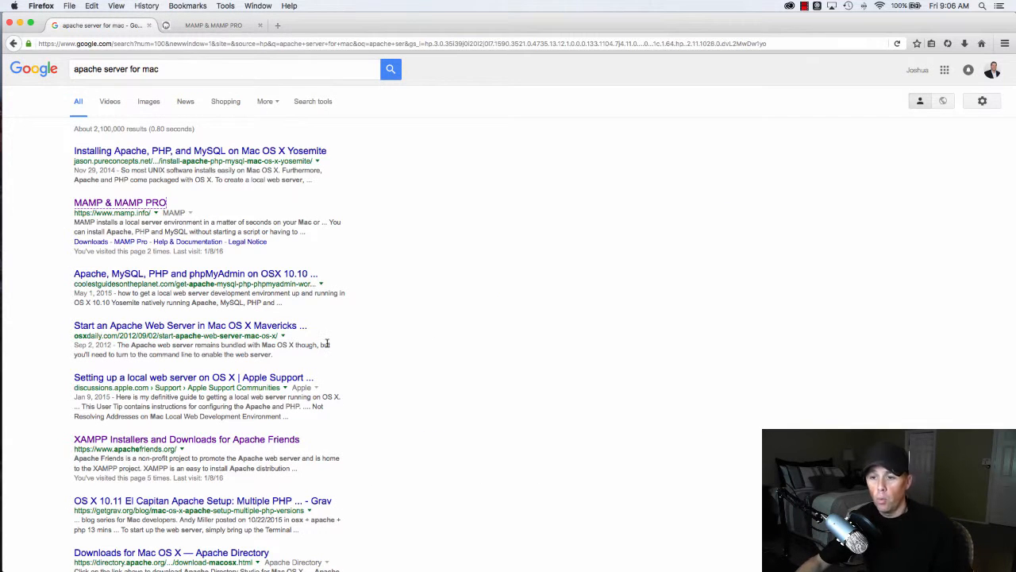
right_click(171, 439)
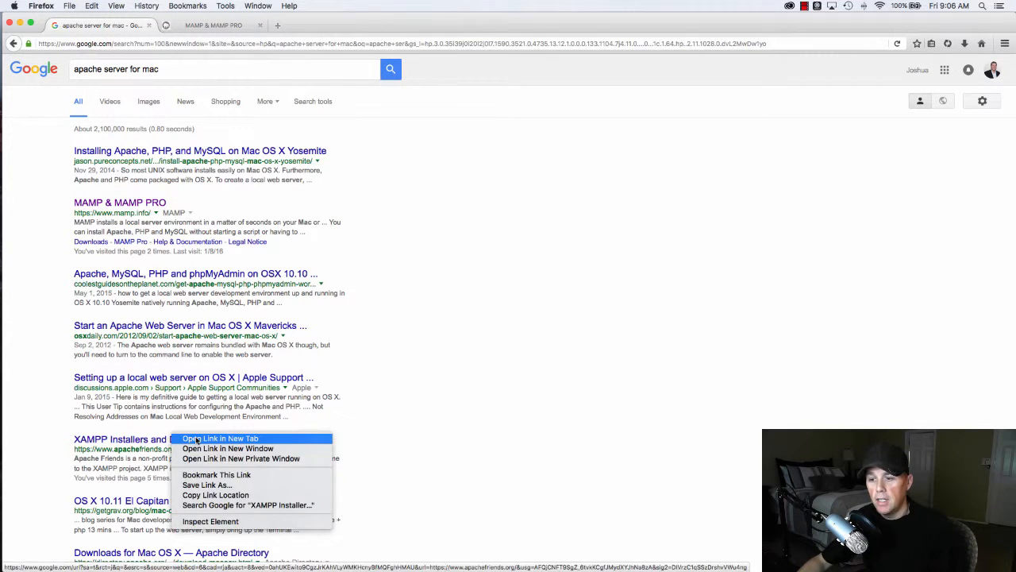
left_click(197, 441)
left_click(213, 25)
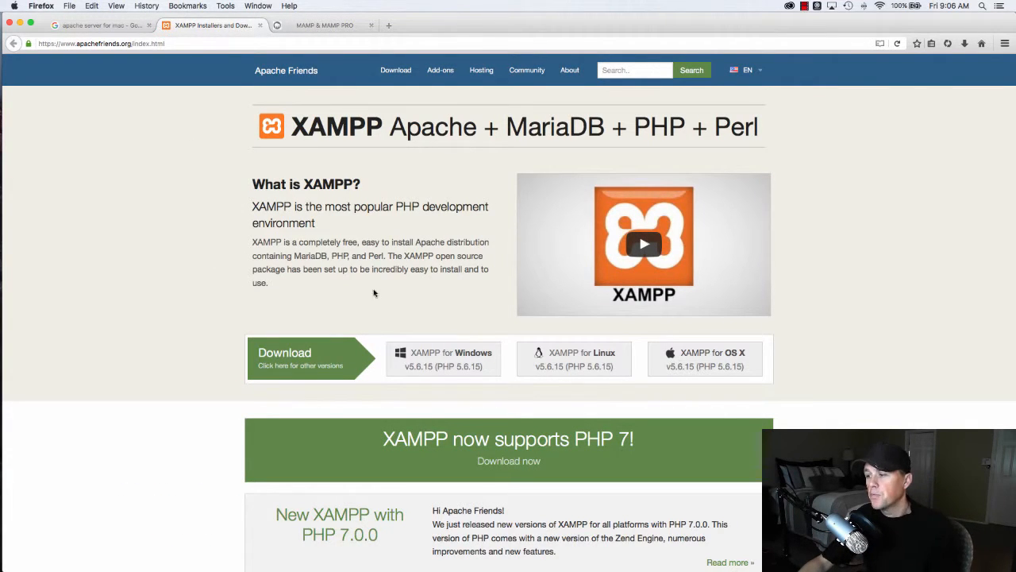
- Download and save the XAMPP for OS X installer (xampp-osx-5.6.15-1-installer.dmg)
left_click(685, 363)
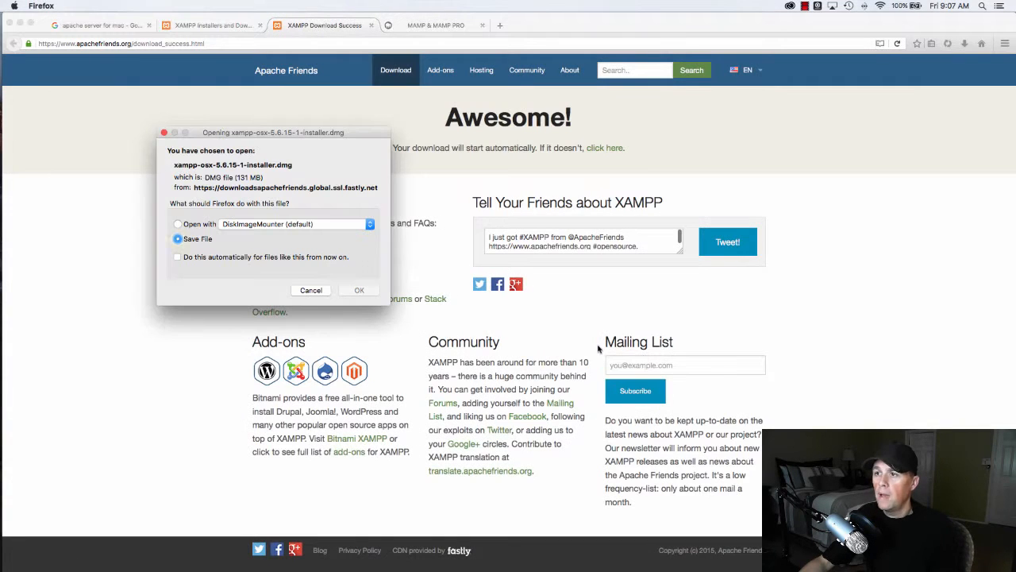
left_click(197, 240)
left_click(356, 292)
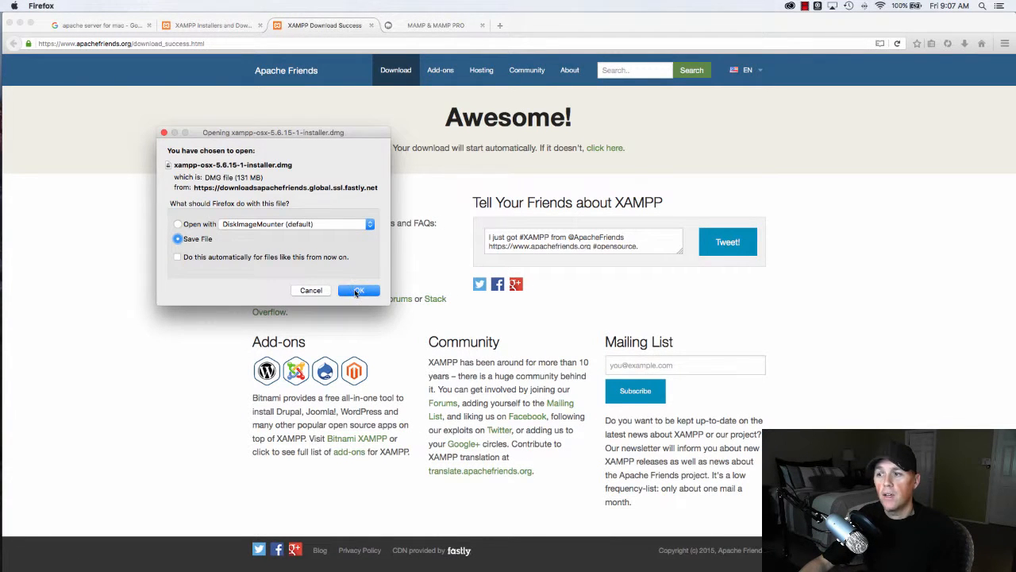
left_click(321, 293)
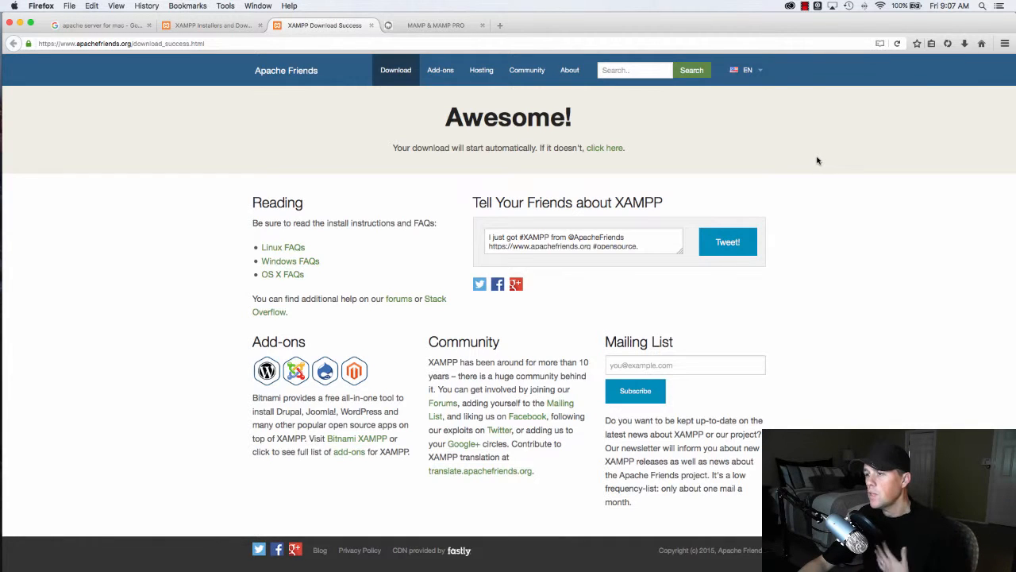
- Open Applications in Finder and select manager-osx.app inside the expanded XAMPP folder
mouse_move(2, 239)
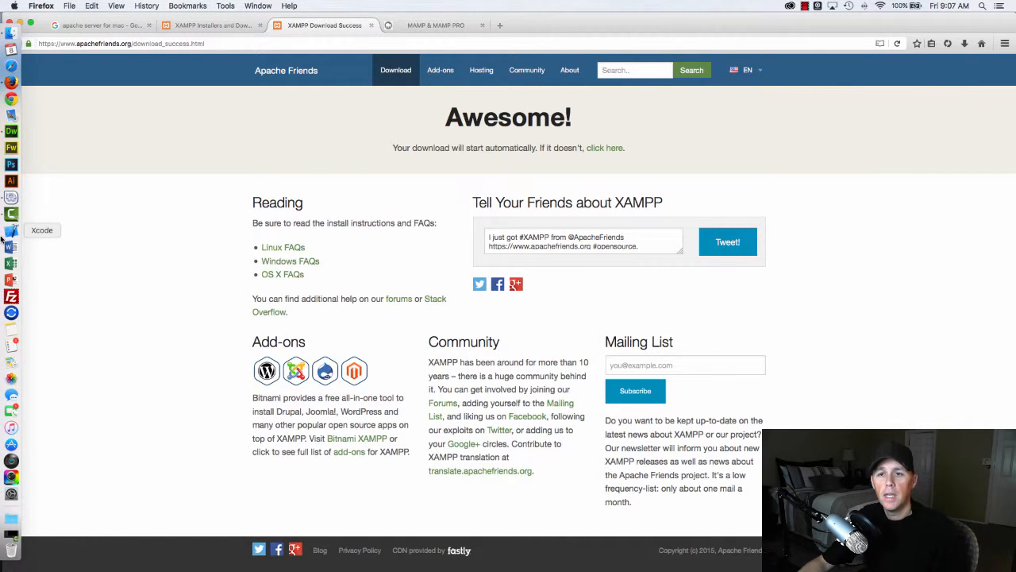
left_click(14, 34)
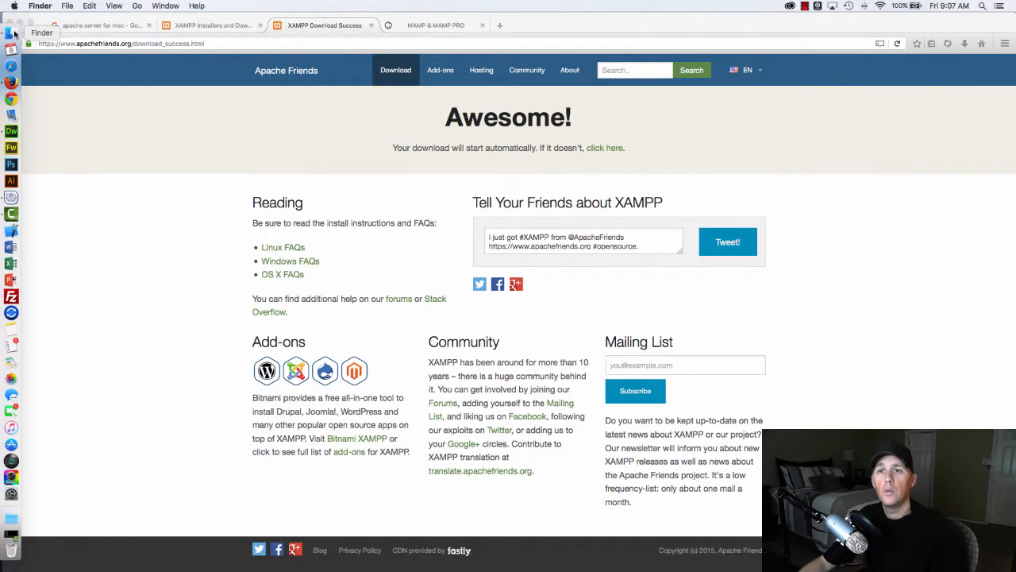
left_click(154, 282)
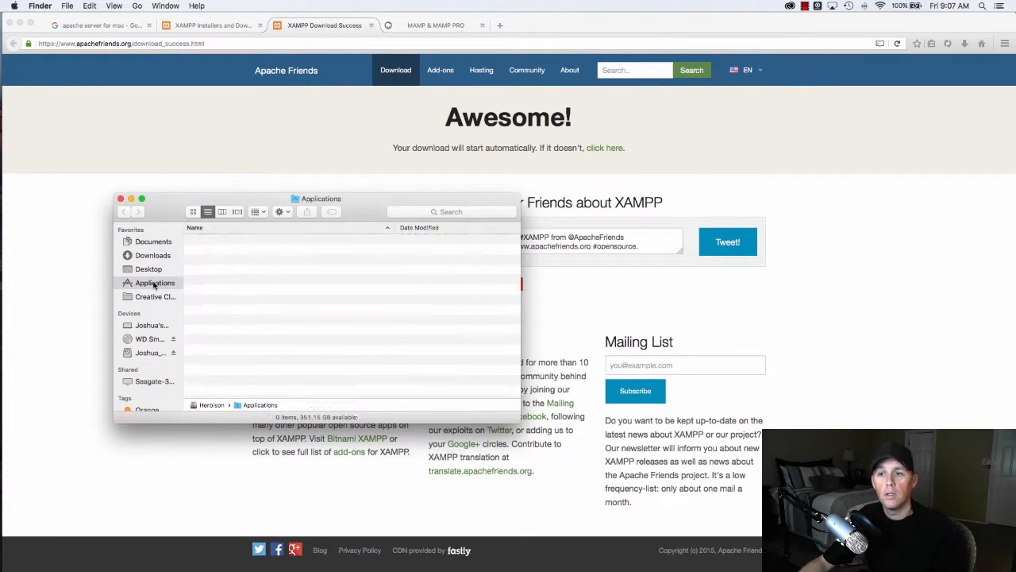
scroll(284, 291, "down", 1)
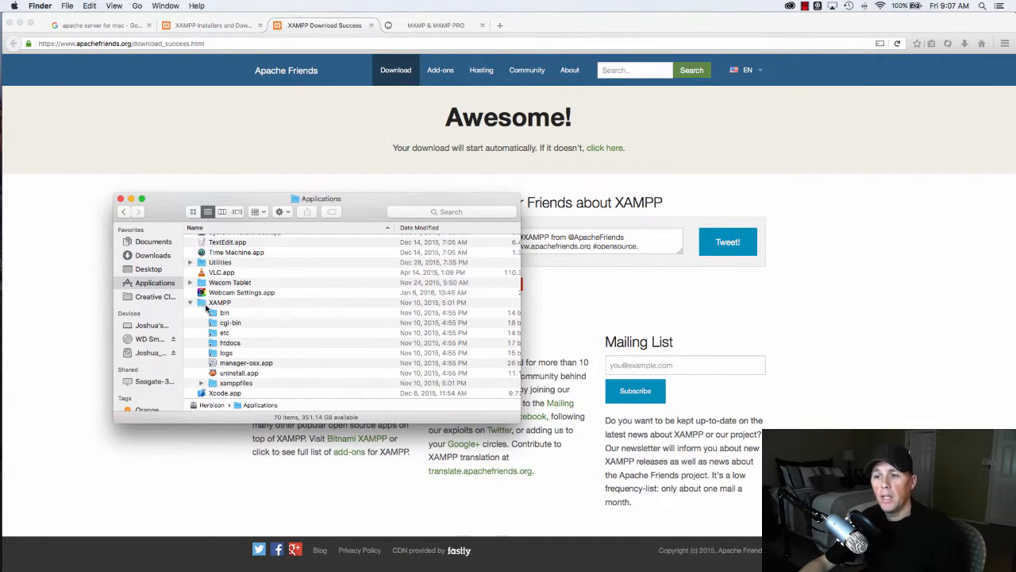
scroll(249, 341, "down", 1)
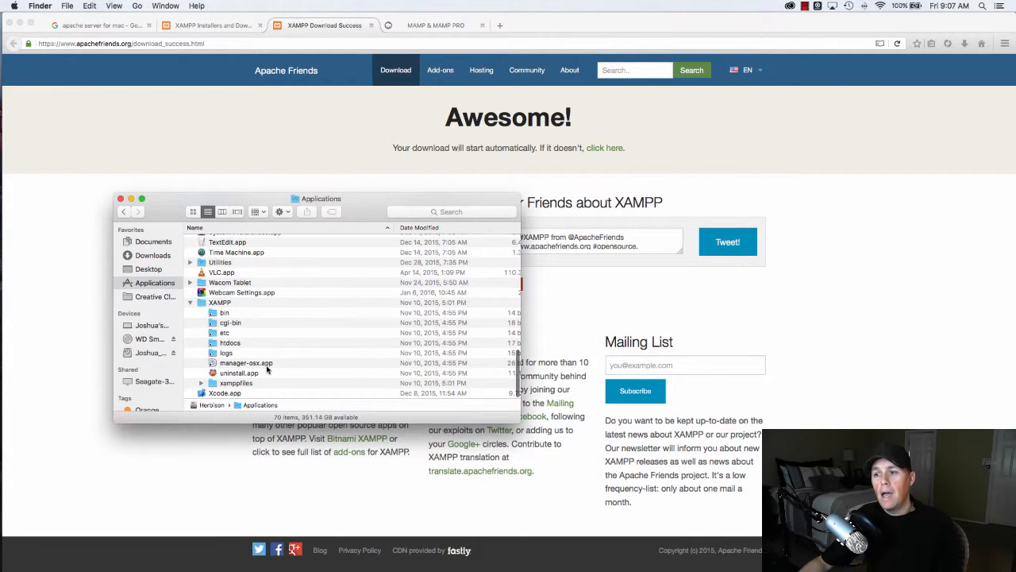
left_click(243, 365)
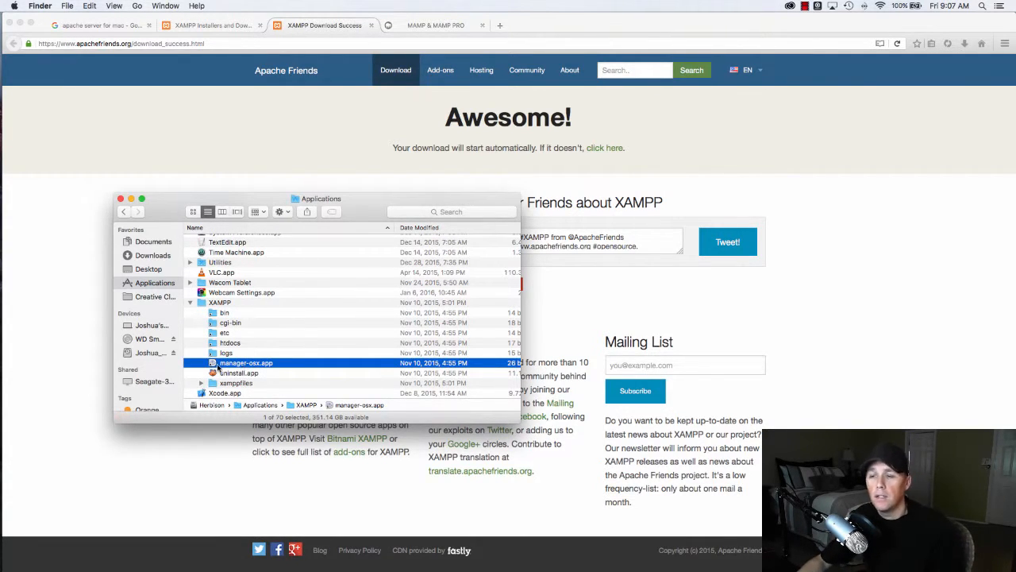
mouse_move(228, 365)
left_mouse_down()
mouse_move(4, 310)
mouse_move(246, 357)
mouse_move(215, 354)
left_mouse_up()
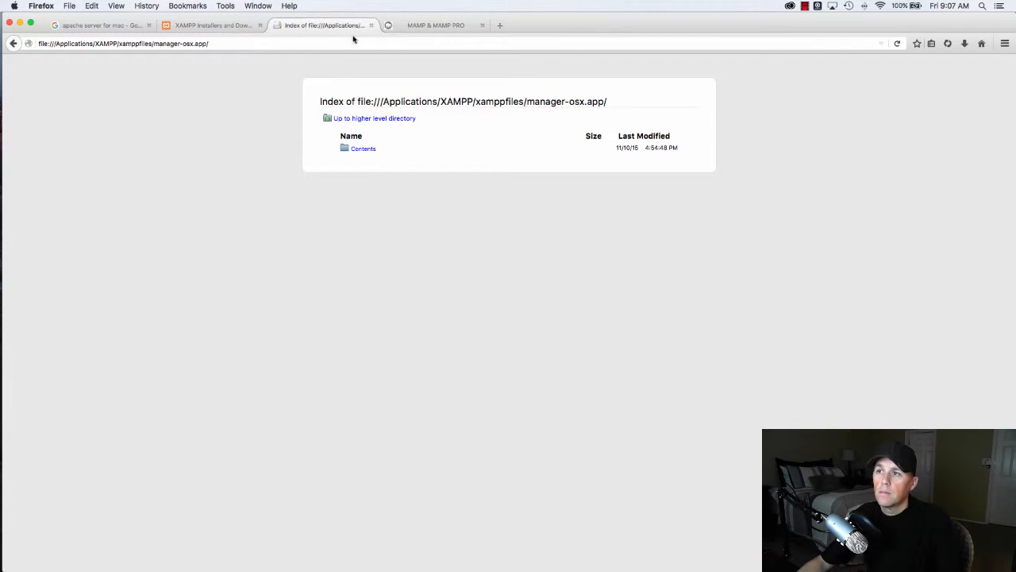
left_click(371, 26)
key("super+Tab")
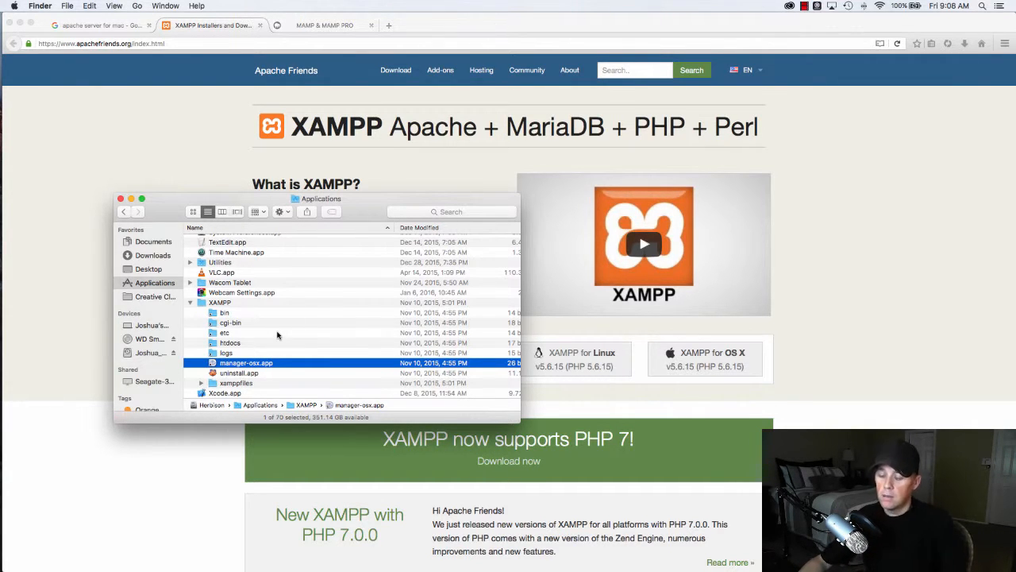
- Switch to the XAMPP manager and review MySQL, ProFTPD and Apache on Manage Servers
key("super+Tab")
key("super+Tab")
key("super+Tab")
key("super+Tab")
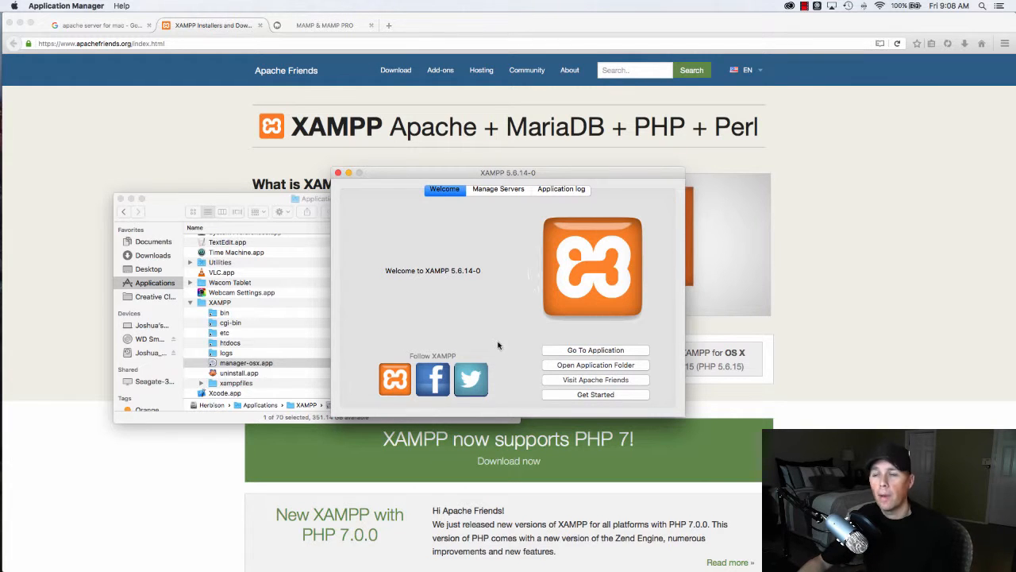
left_click(493, 193)
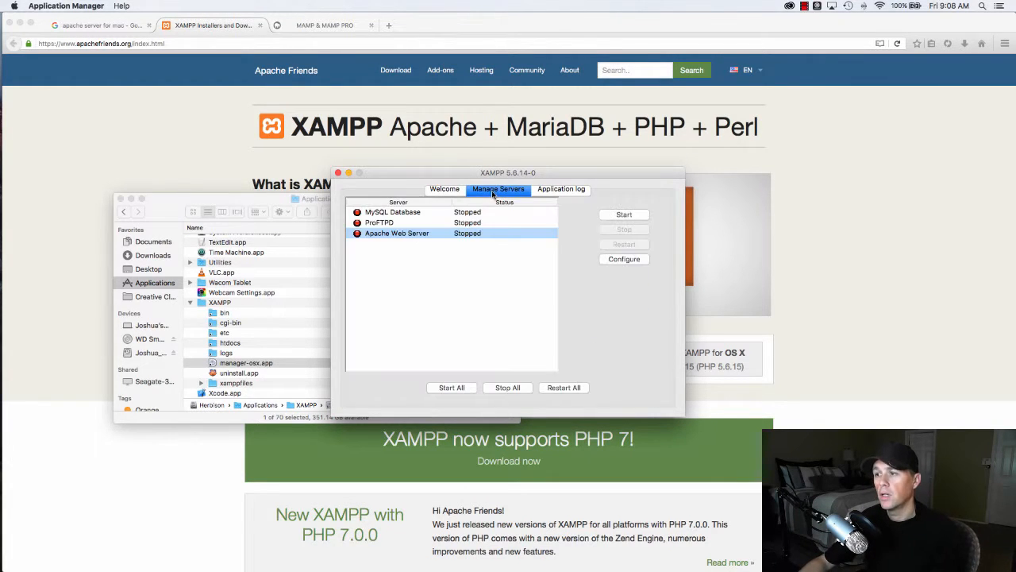
left_click(408, 213)
left_click(389, 224)
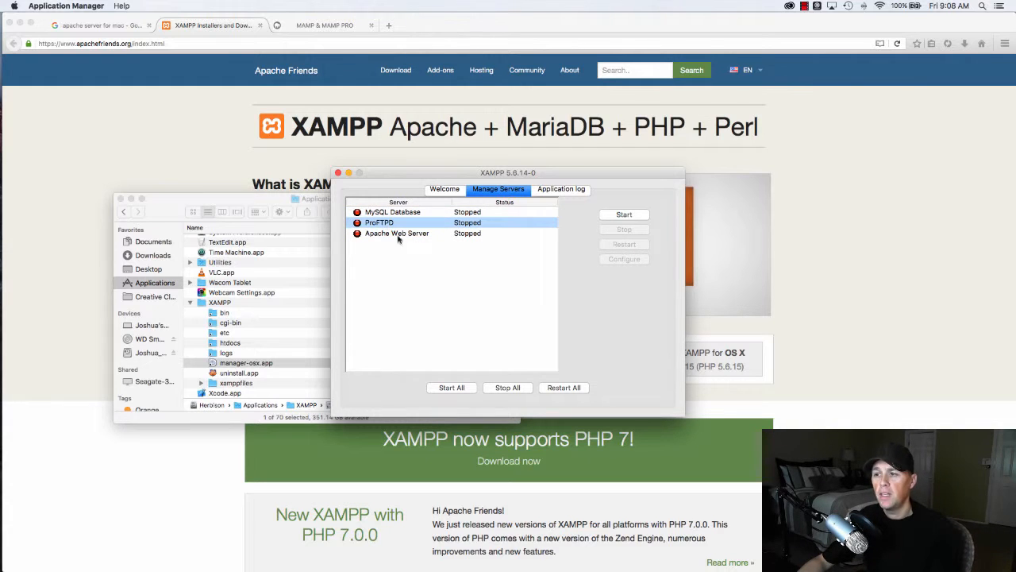
left_click(412, 236)
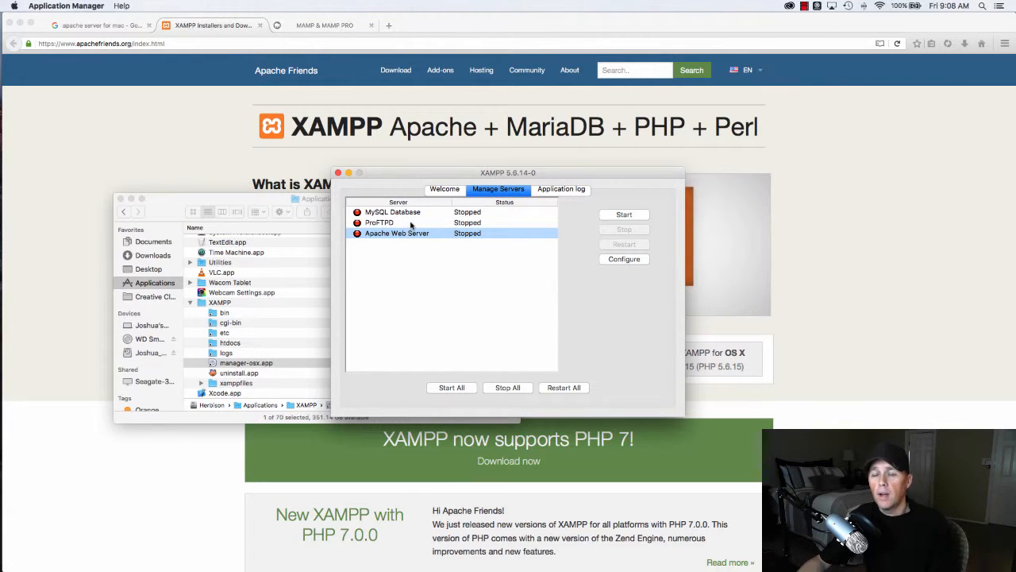
left_click(409, 215)
left_click(407, 234)
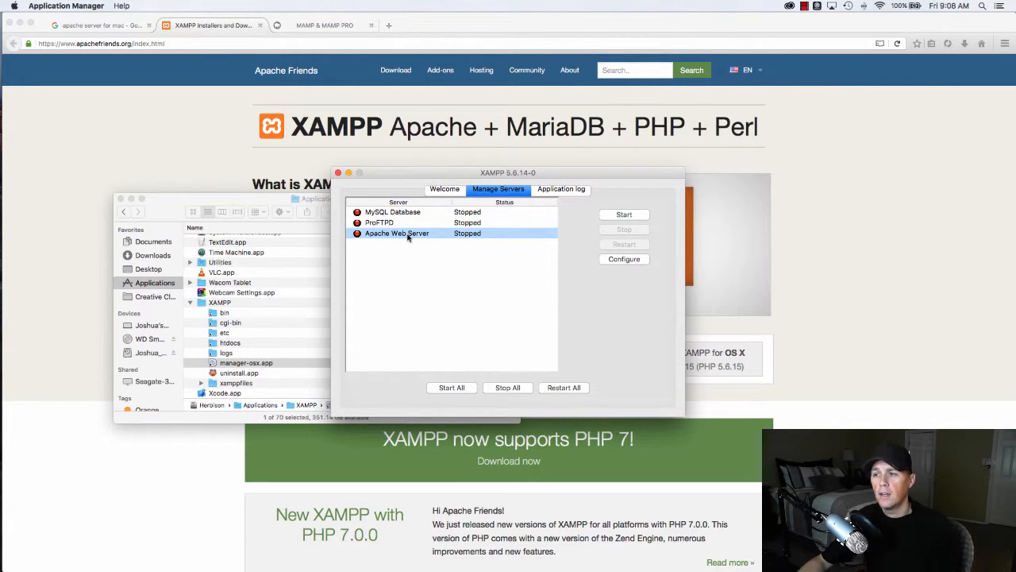
left_click(384, 223)
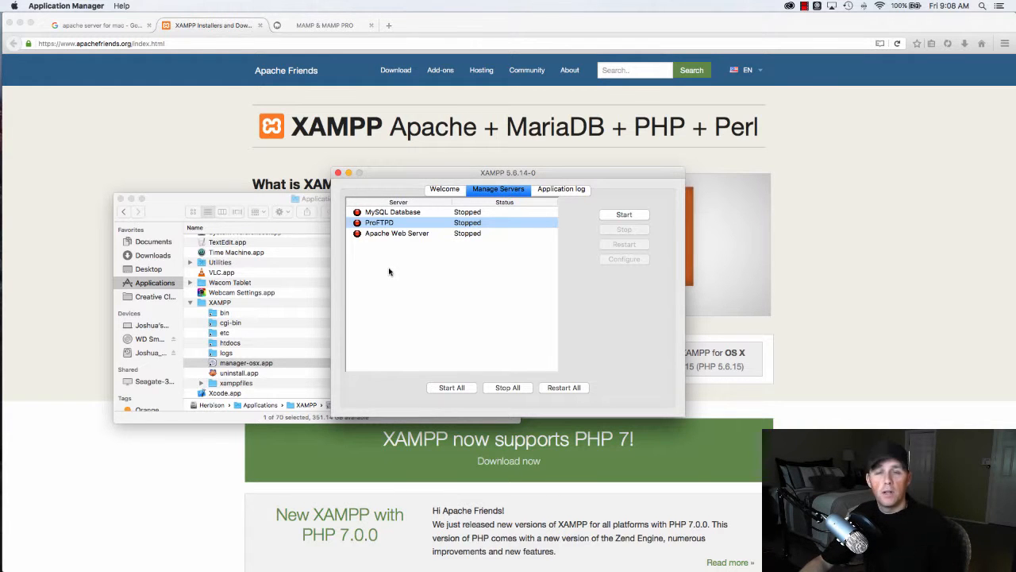
- Start the Apache Web Server and MySQL Database, leaving ProFTPD stopped
left_click(406, 234)
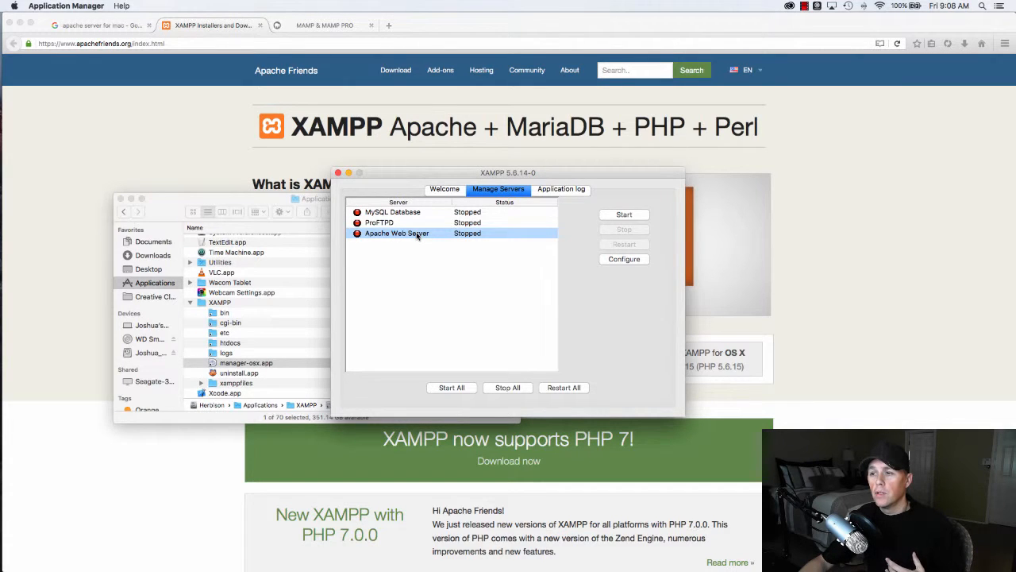
left_click(644, 215)
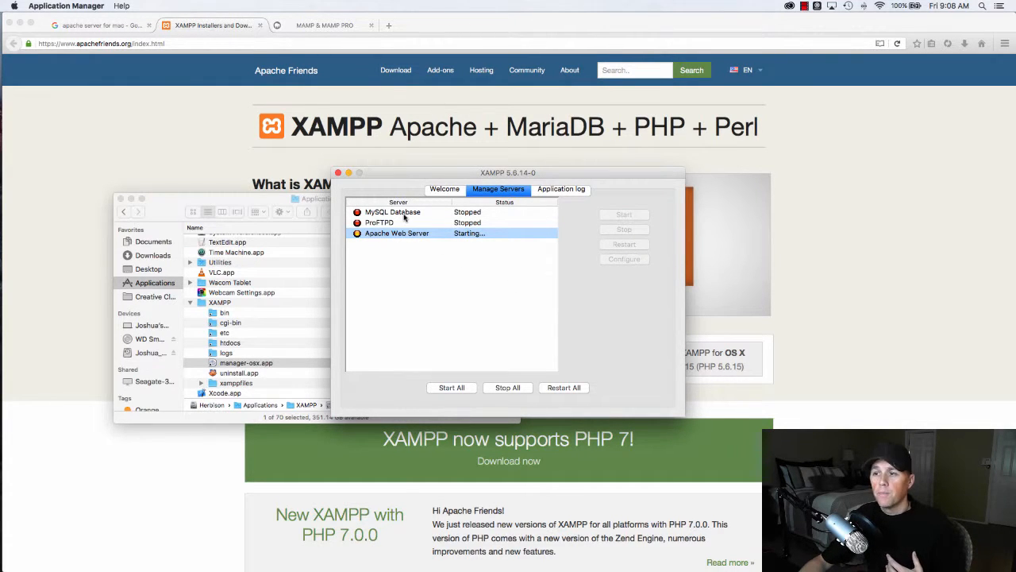
left_click(404, 212)
left_click(619, 216)
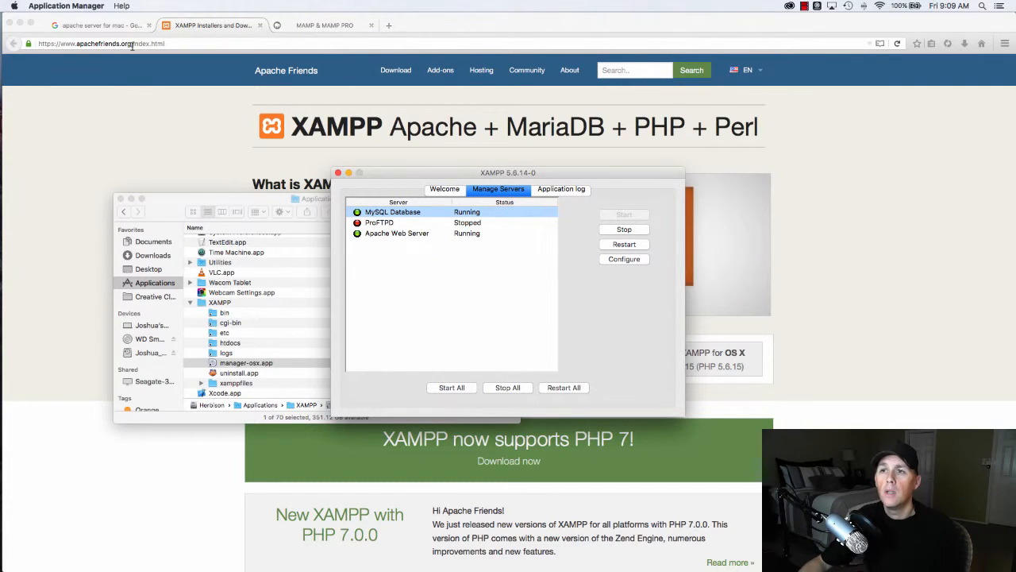
- Load the XAMPP dashboard at localhost in the browser
left_click(178, 43)
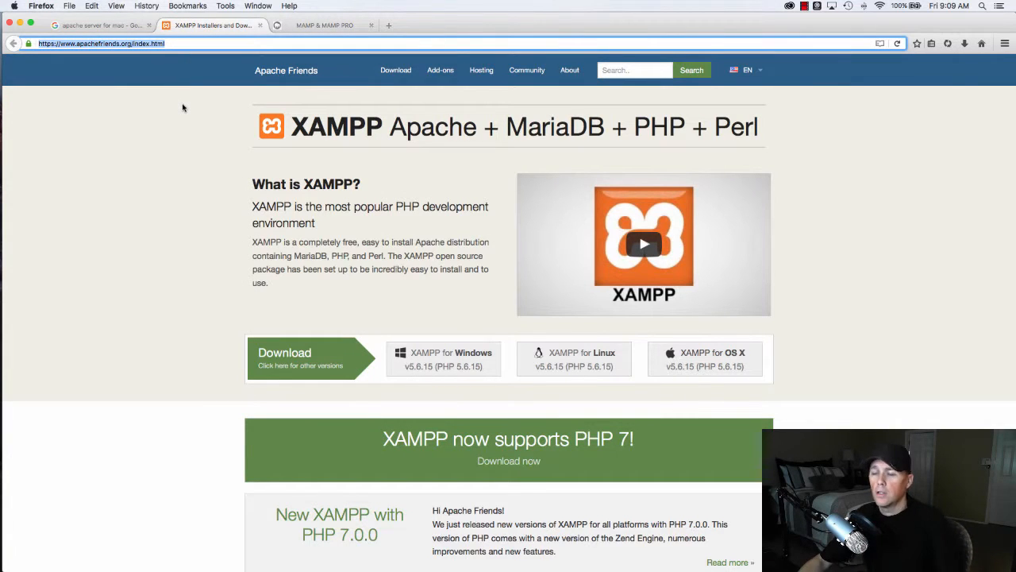
type("localhost/")
key("Return")
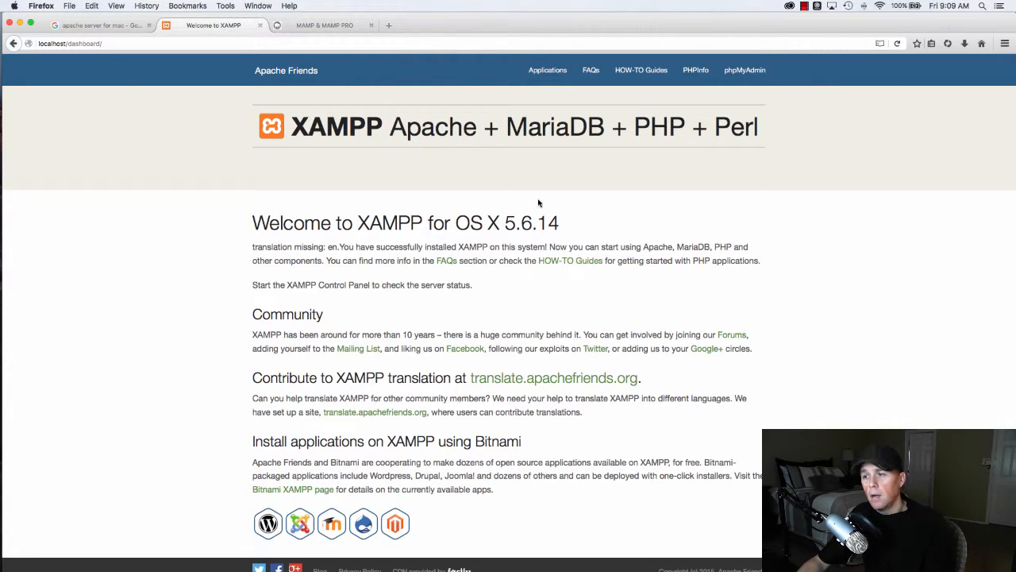
scroll(644, 201, "down", 1)
scroll(644, 201, "up", 1)
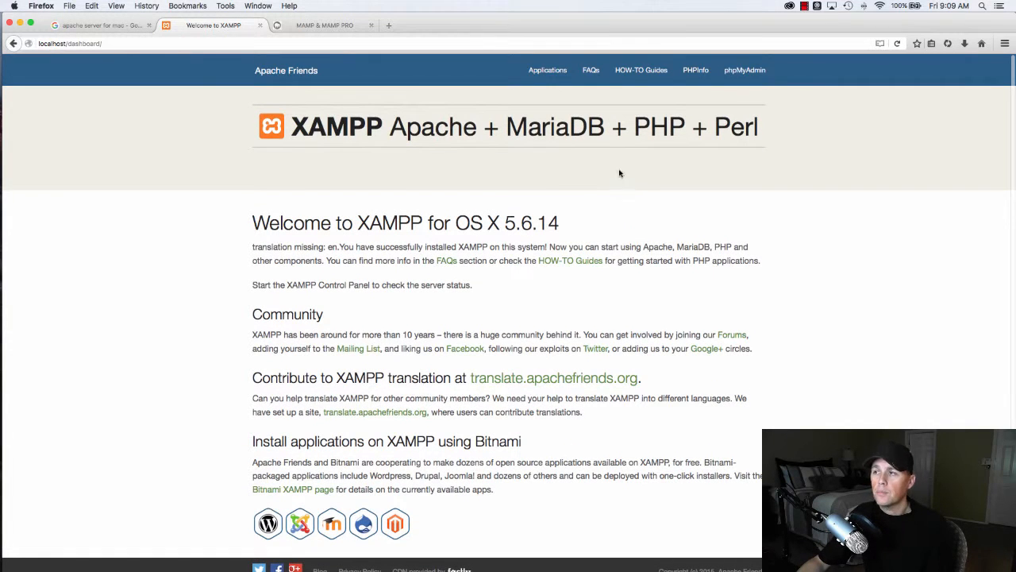
- Scroll through the PHP 5.6.14 phpinfo page, then close it
left_click(698, 80)
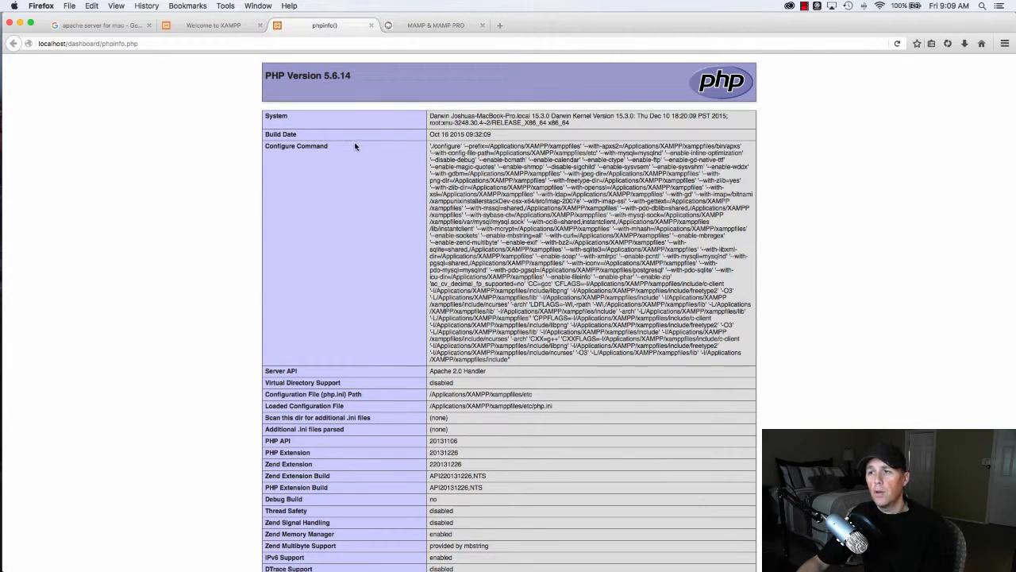
scroll(395, 179, "down", 10)
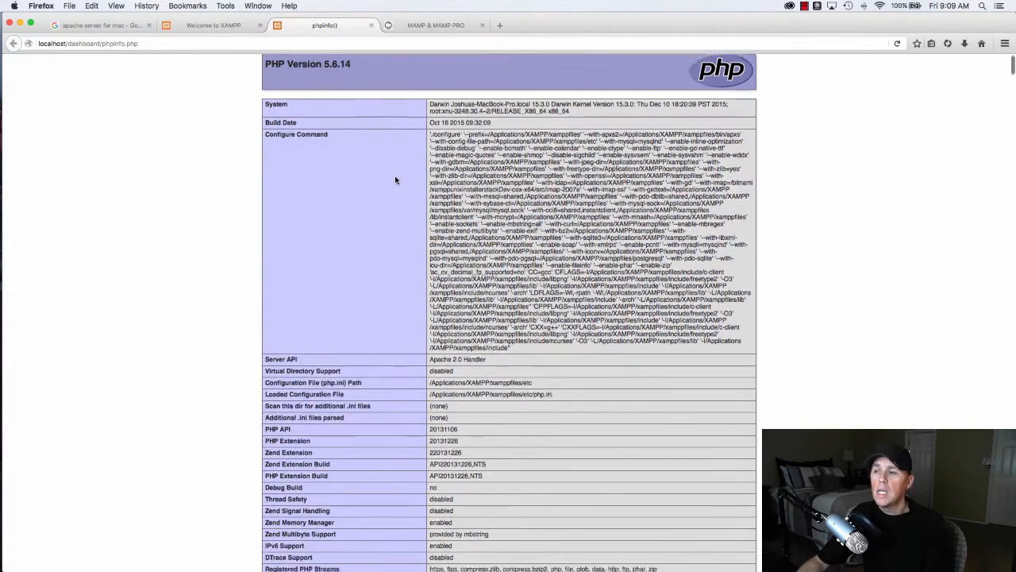
scroll(395, 181, "down", 9)
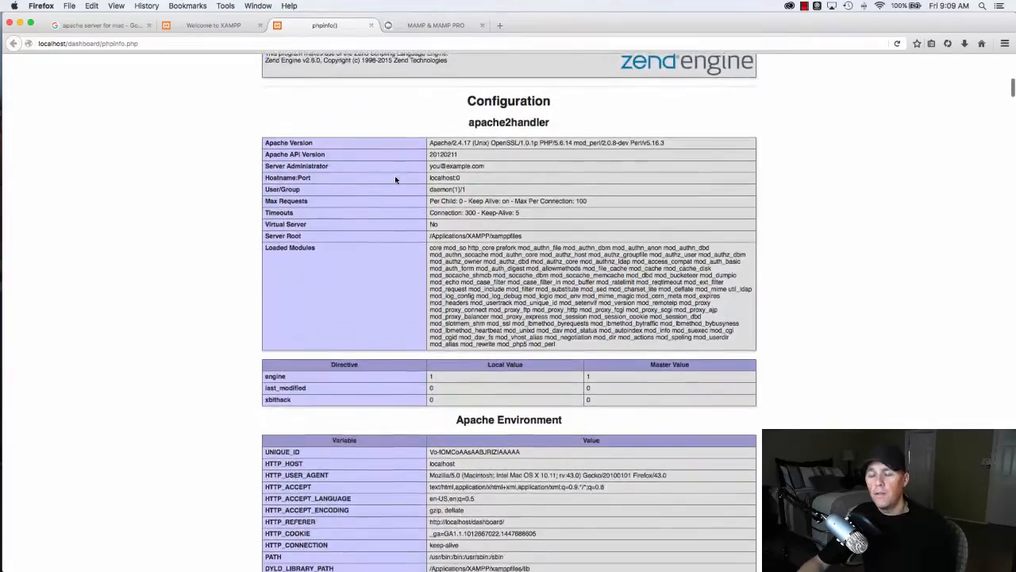
scroll(396, 181, "down", 10)
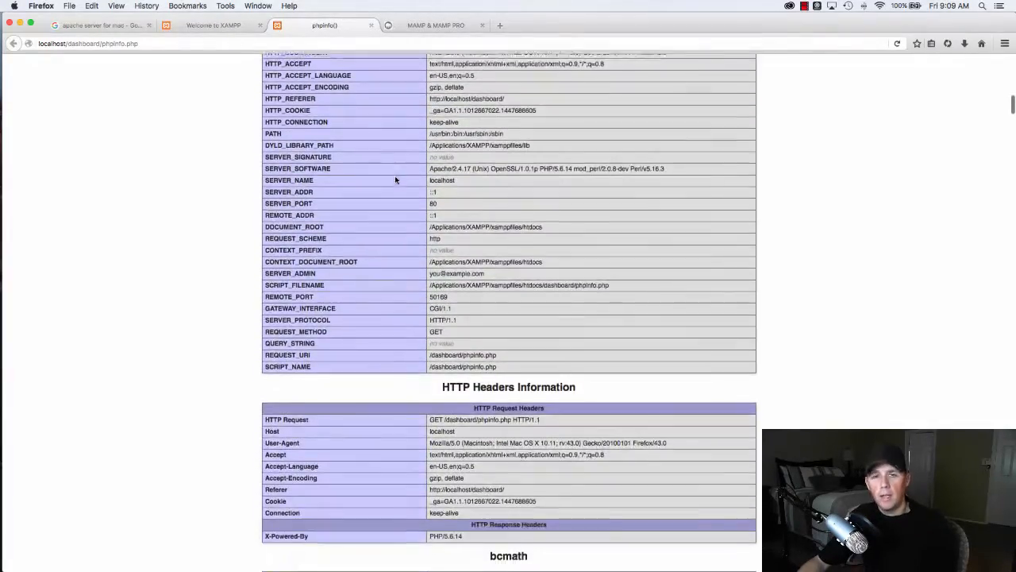
scroll(396, 181, "down", 12)
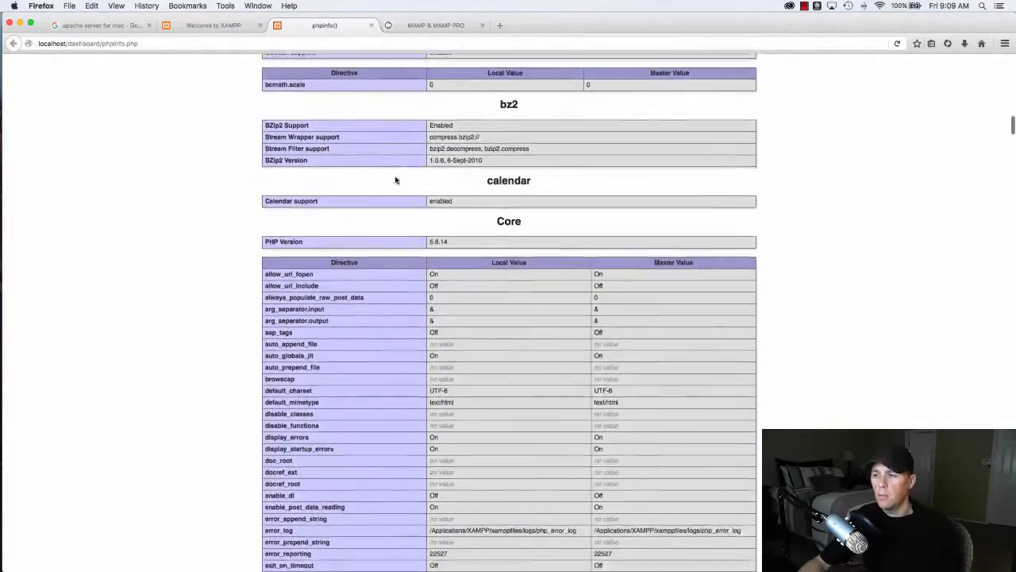
scroll(394, 175, "down", 12)
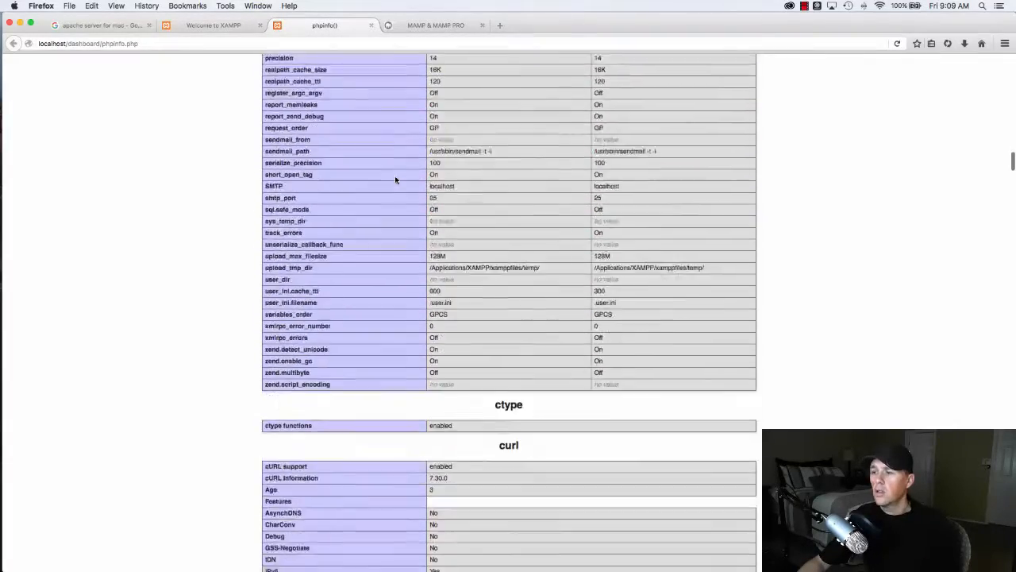
scroll(395, 175, "down", 7)
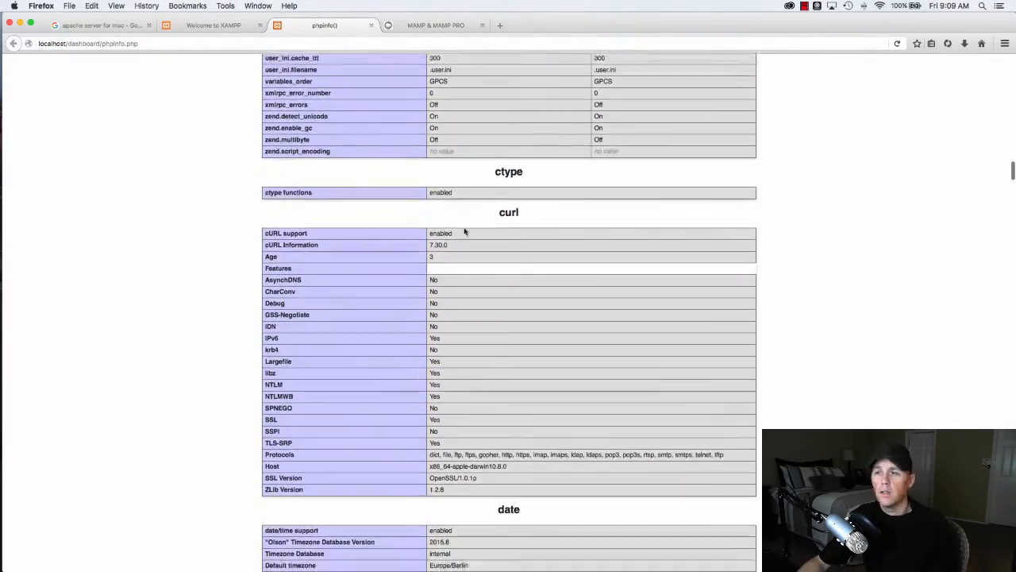
scroll(435, 210, "down", 11)
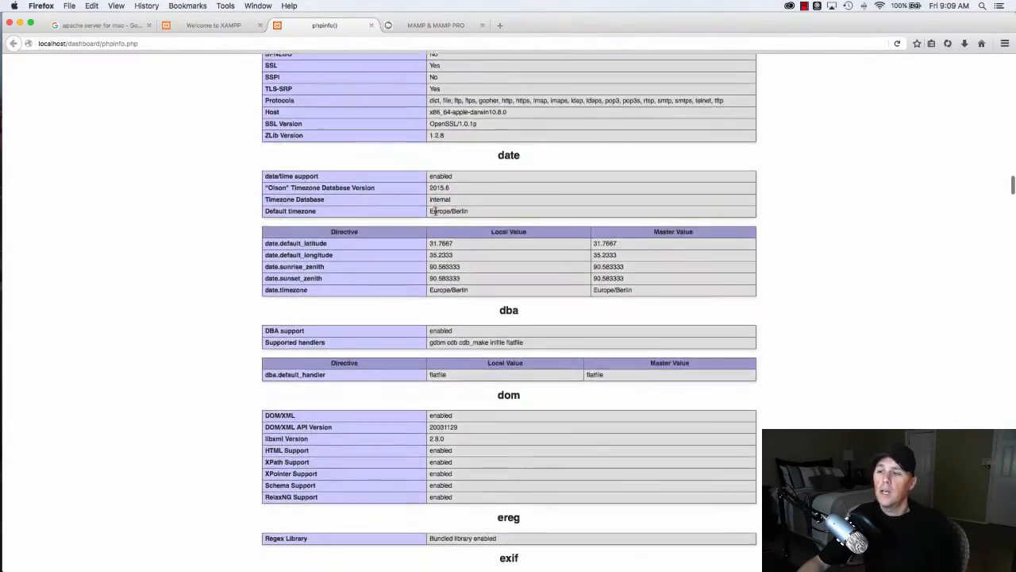
scroll(435, 209, "down", 10)
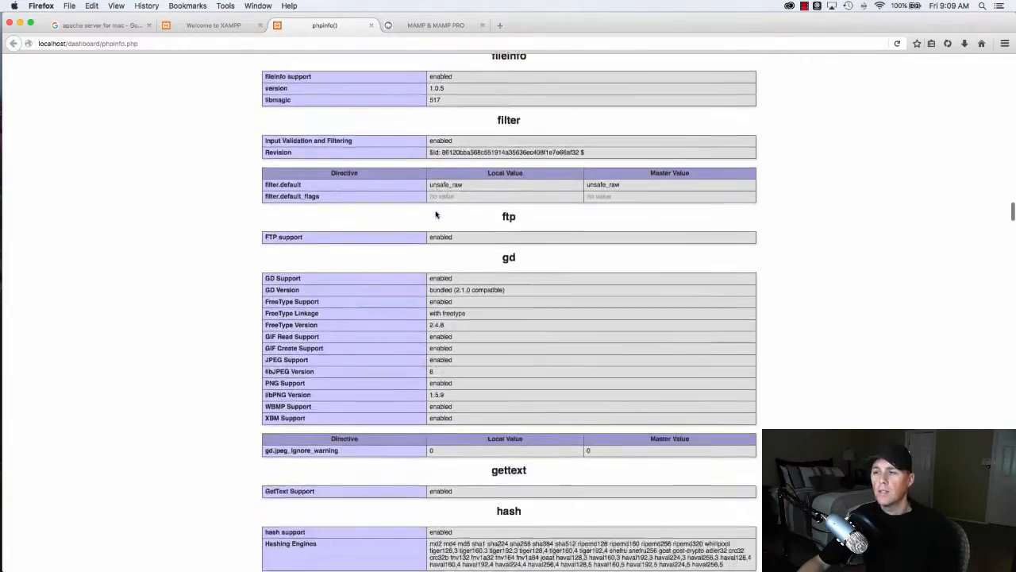
scroll(435, 212, "up", 20)
scroll(435, 209, "up", 6)
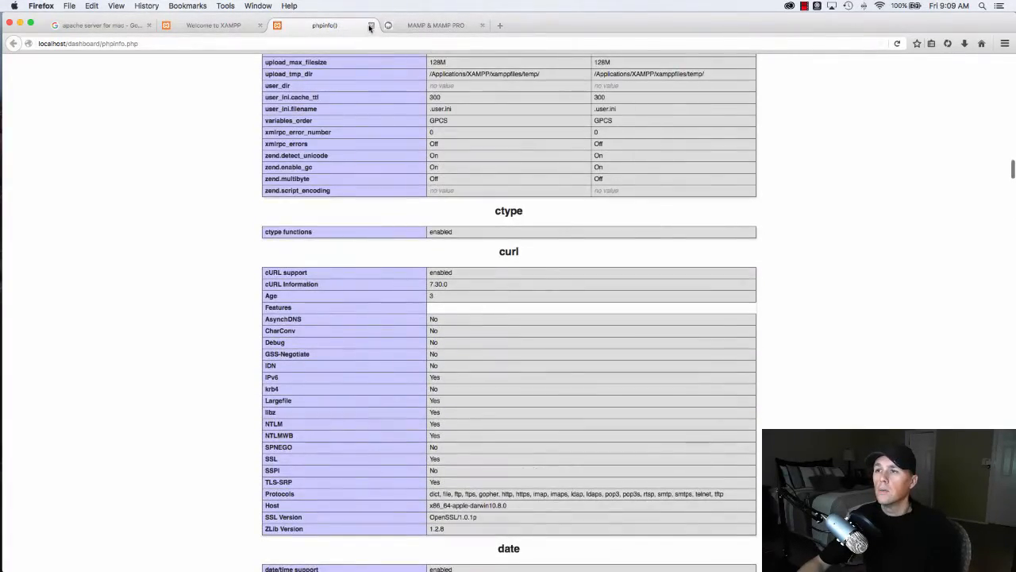
key("super+w")
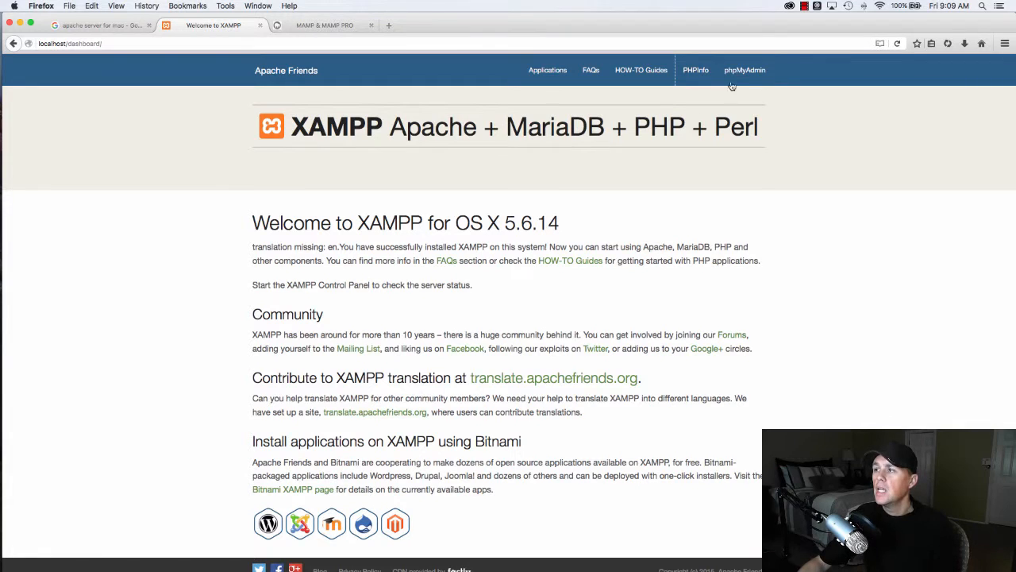
- Open phpMyAdmin, close the old Google tab and switch to the MAMP tab
left_click(744, 70)
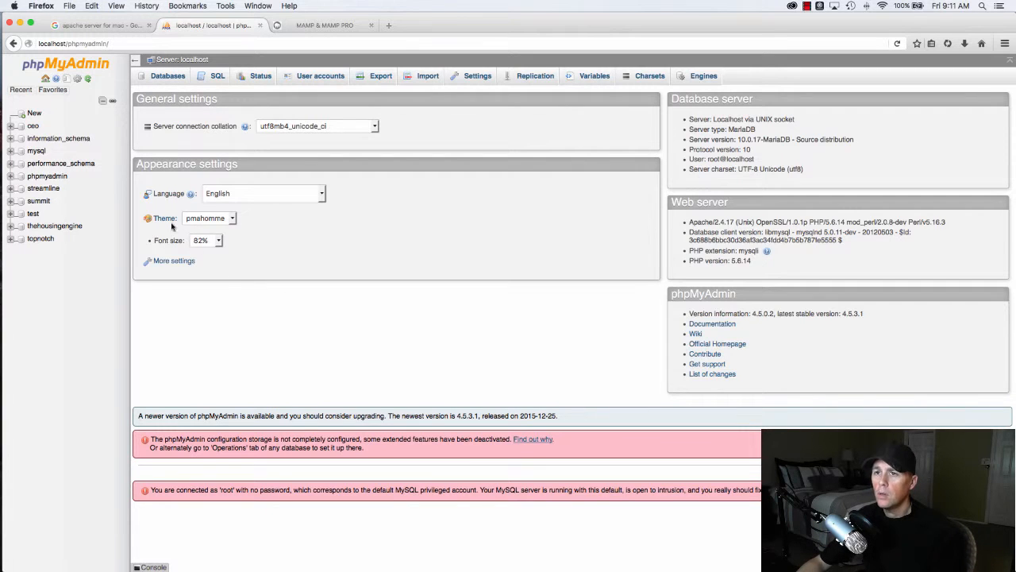
left_click(148, 25)
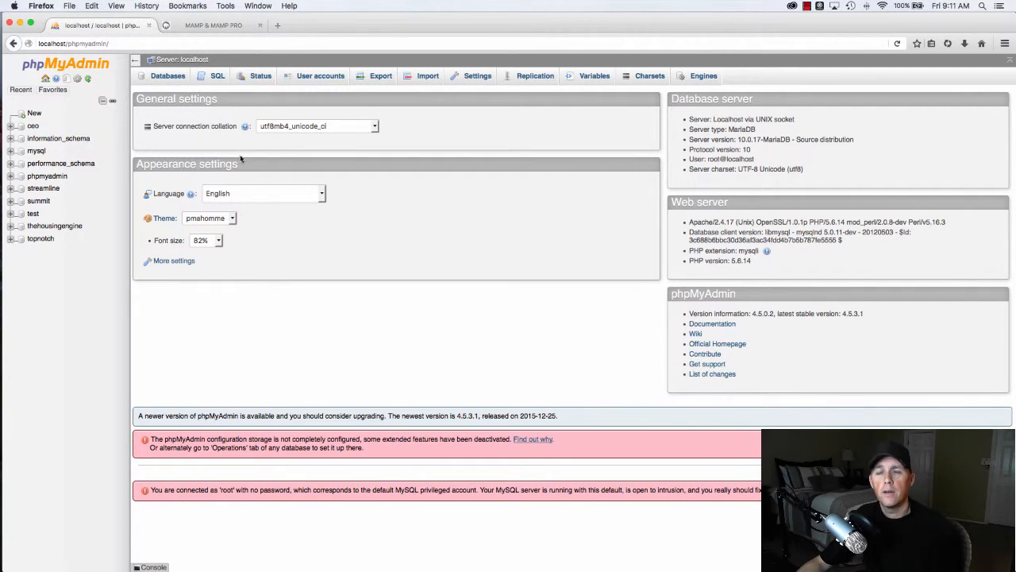
left_click(238, 29)
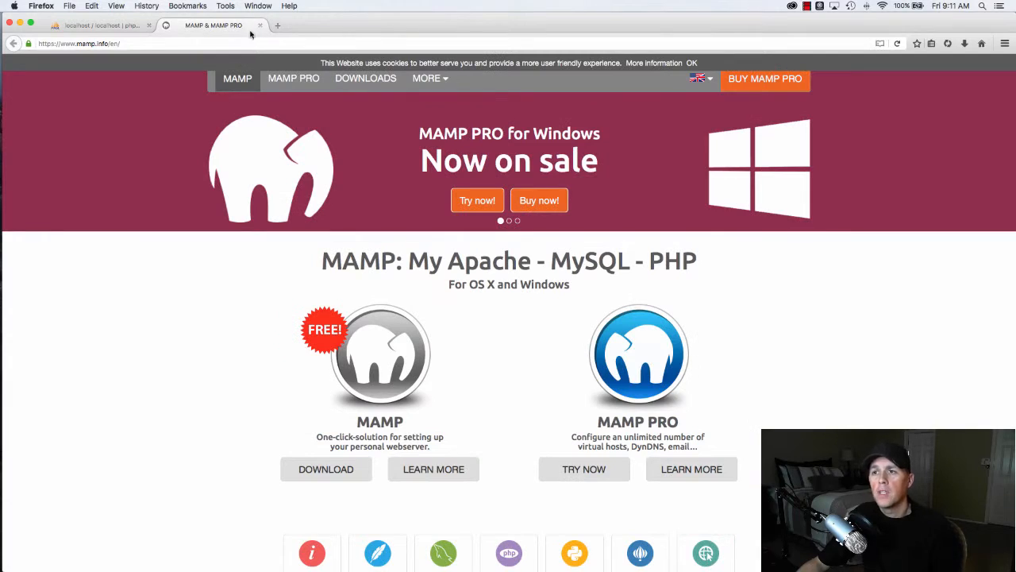
- Go to wordpress.org from the address bar
left_click(245, 43)
type("wordpress.org/")
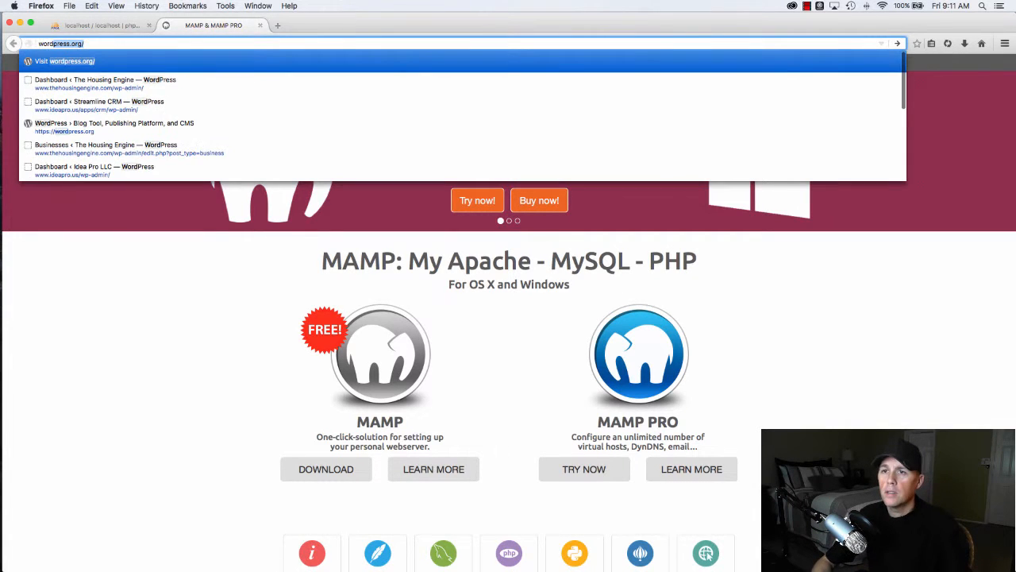
key("Return")
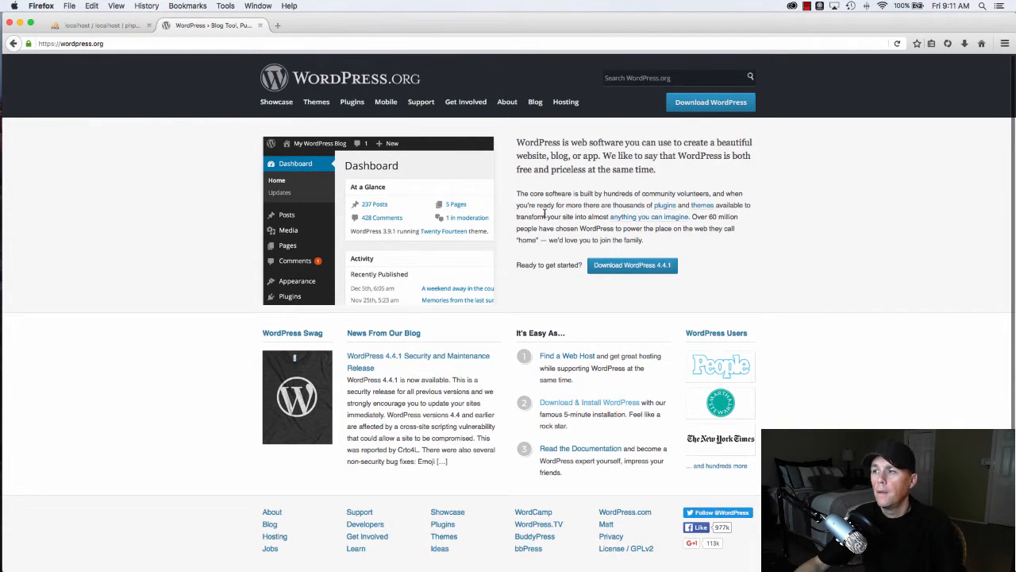
- Download wordpress-4.4.1.zip and open it from the downloads list to unpack it
left_click(623, 267)
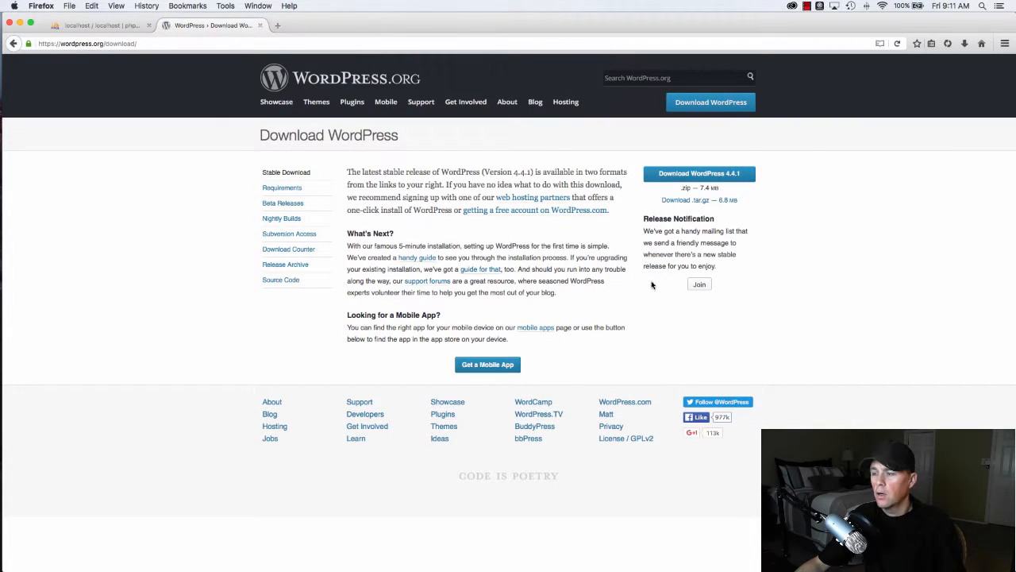
left_click(731, 180)
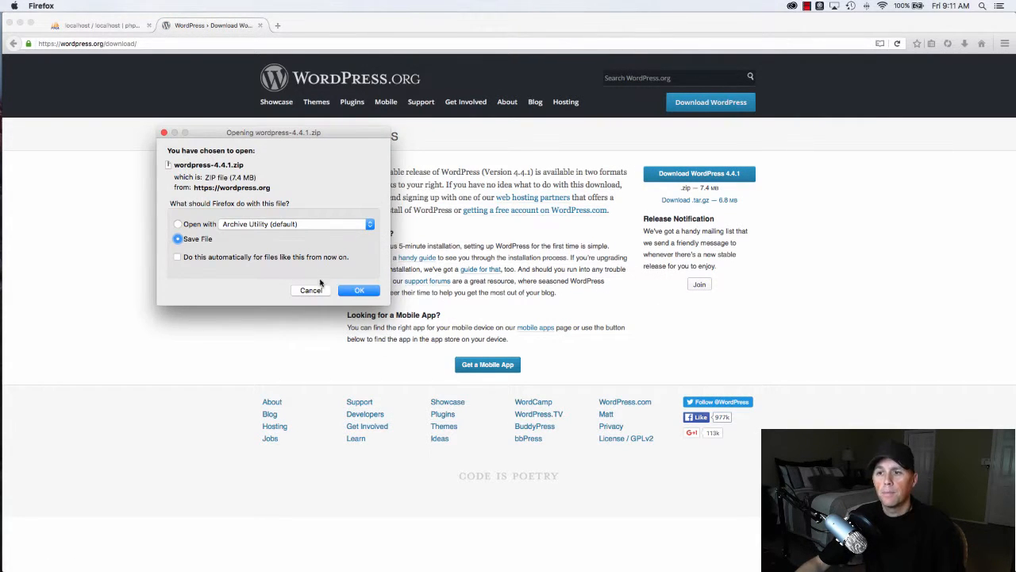
left_click(359, 291)
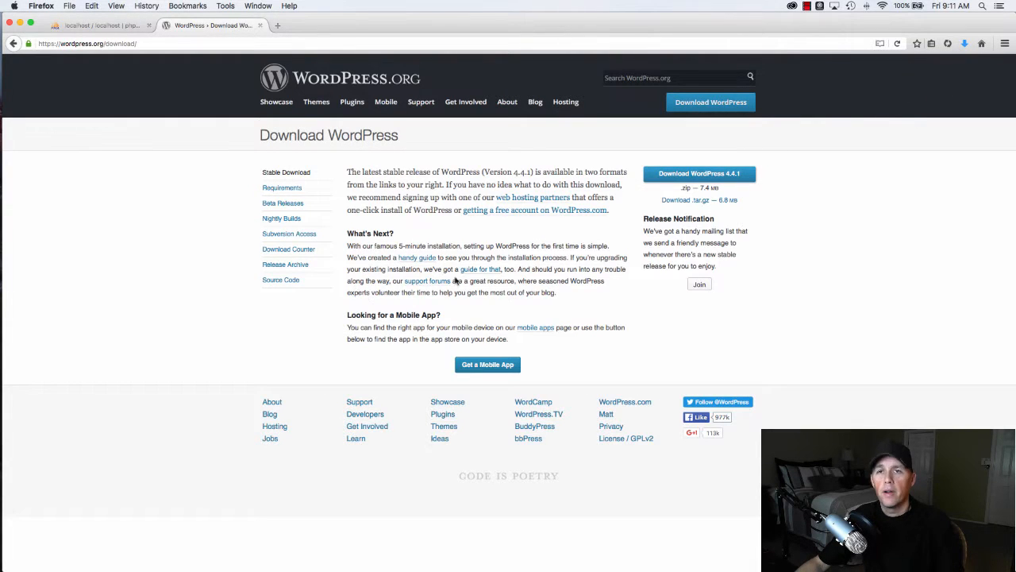
left_click(963, 43)
left_click(771, 123)
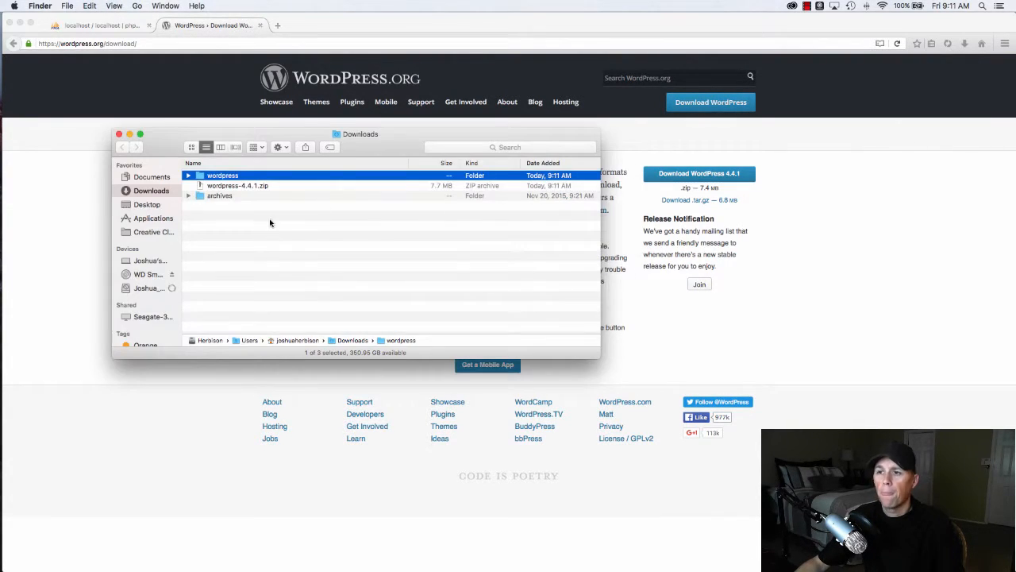
- Open the extracted wordpress folder in Downloads and scroll through its 19 items
left_click(223, 186)
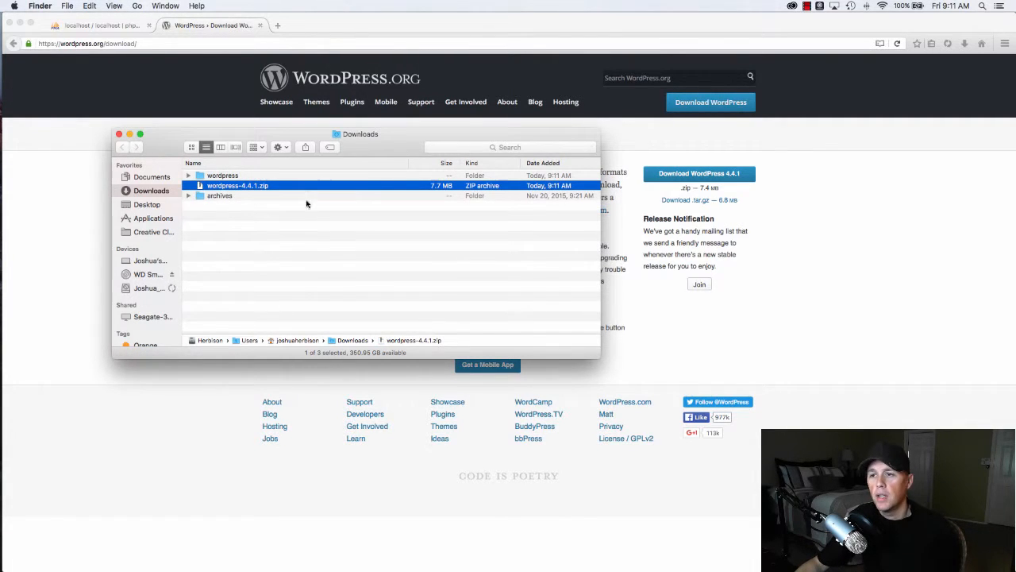
double_click(205, 175)
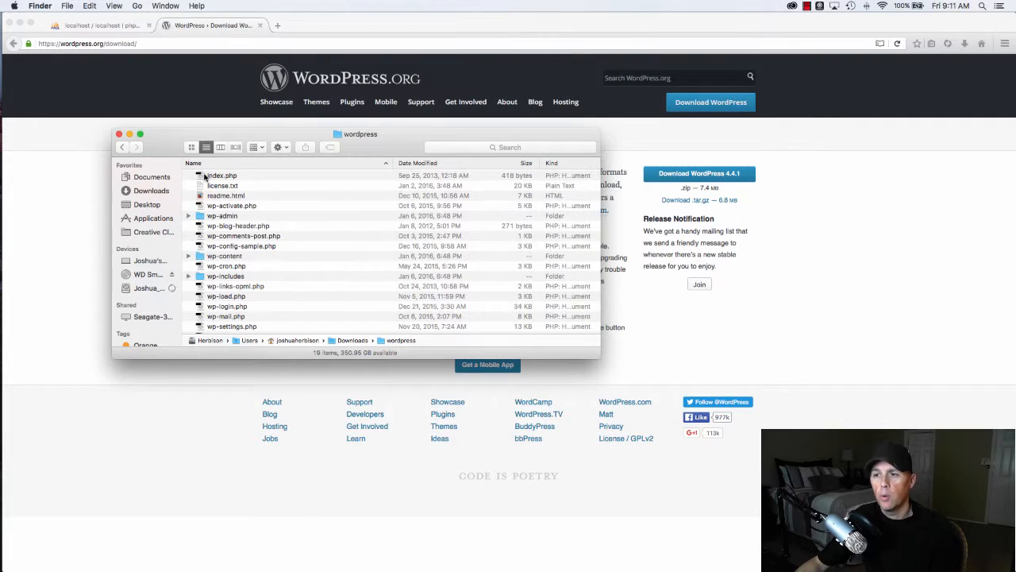
scroll(258, 211, "down", 2)
scroll(260, 223, "up", 2)
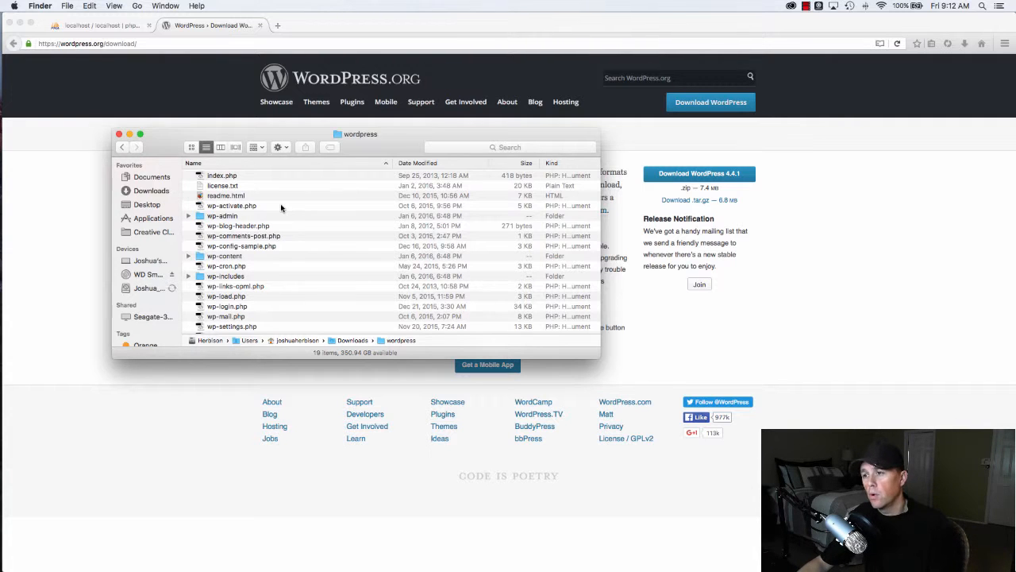
scroll(310, 208, "down", 3)
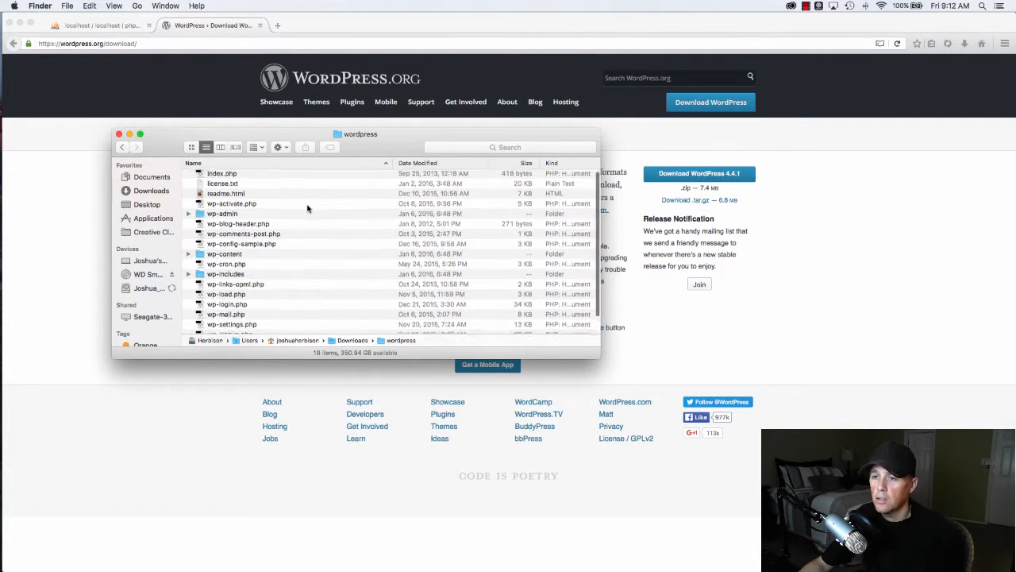
scroll(308, 209, "up", 3)
scroll(308, 209, "up", 2)
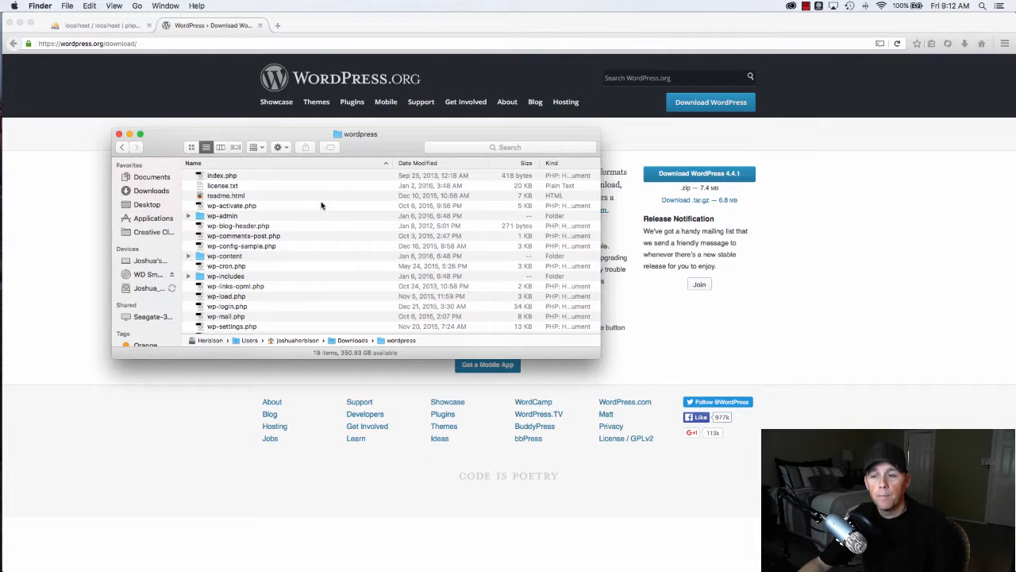
- Open the htdocs folder inside Applications > XAMPP
left_click(153, 218)
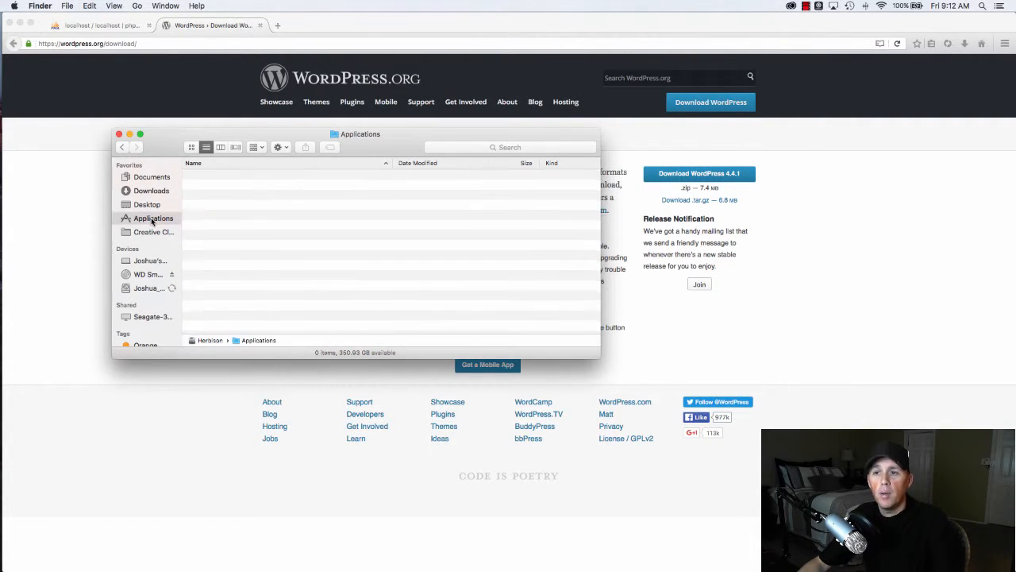
left_click(217, 238)
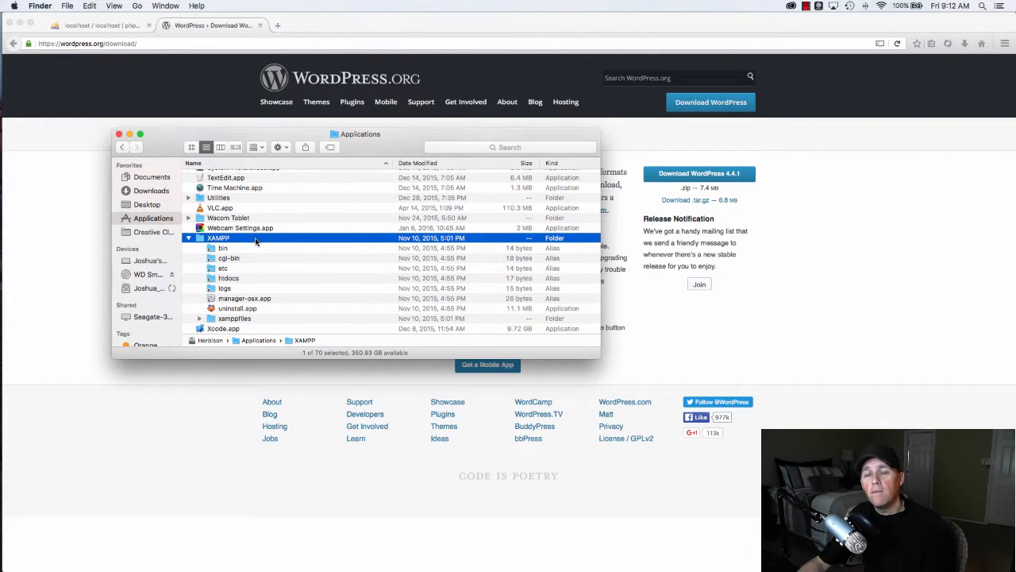
scroll(256, 242, "down", 2)
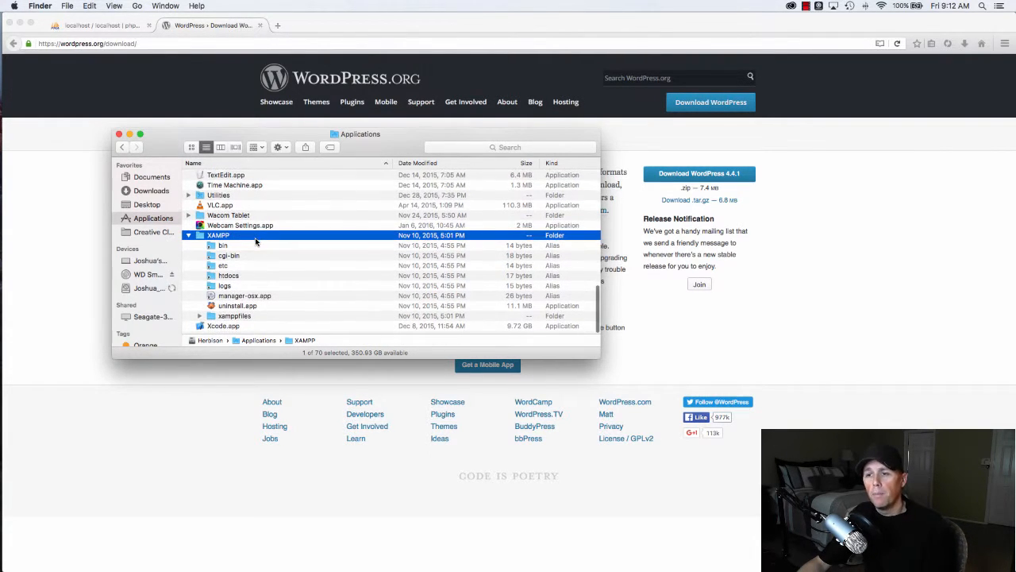
left_click(230, 279)
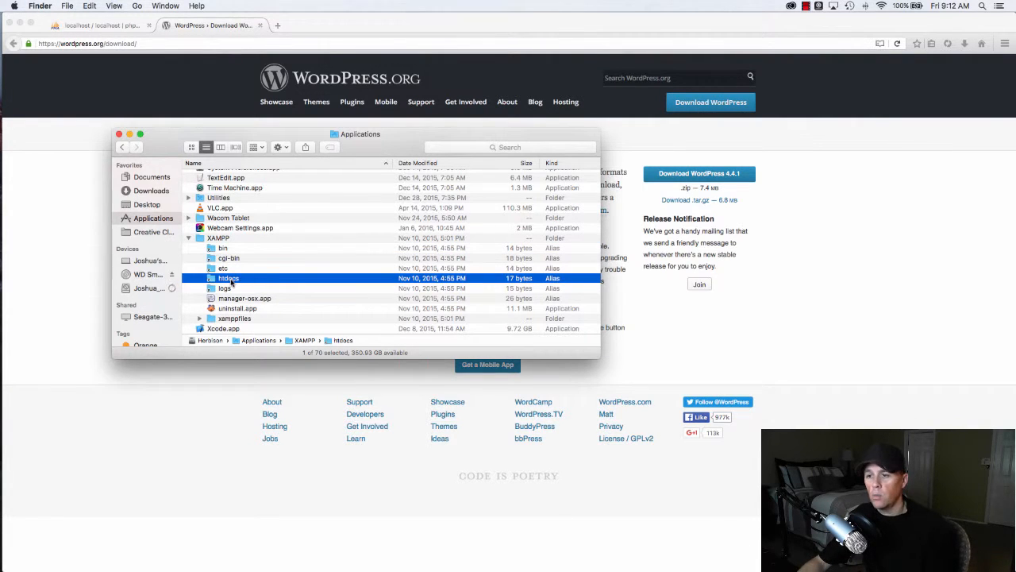
double_click(230, 279)
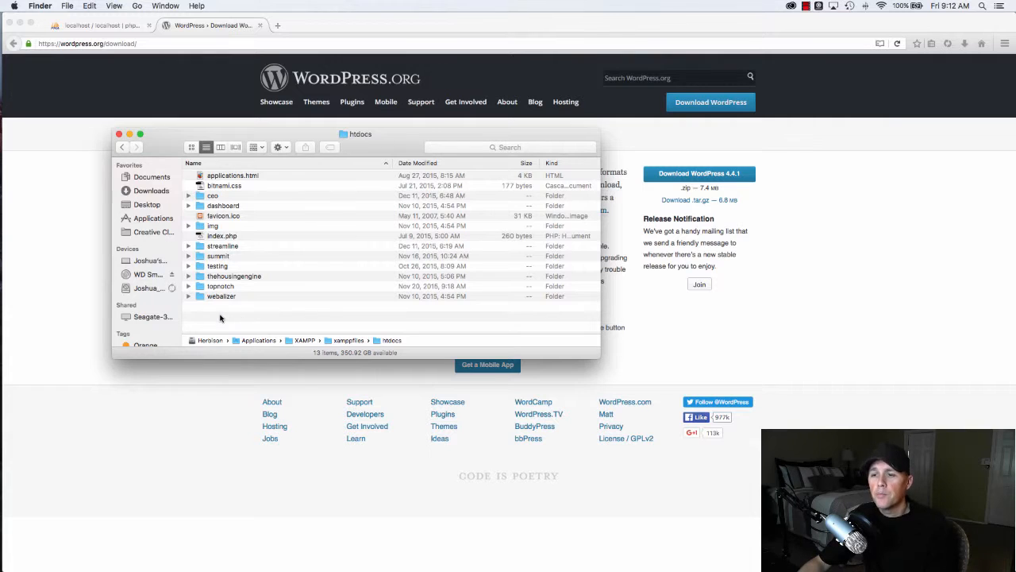
- Create a new folder named apachesetup inside htdocs
right_click(222, 314)
left_click(252, 320)
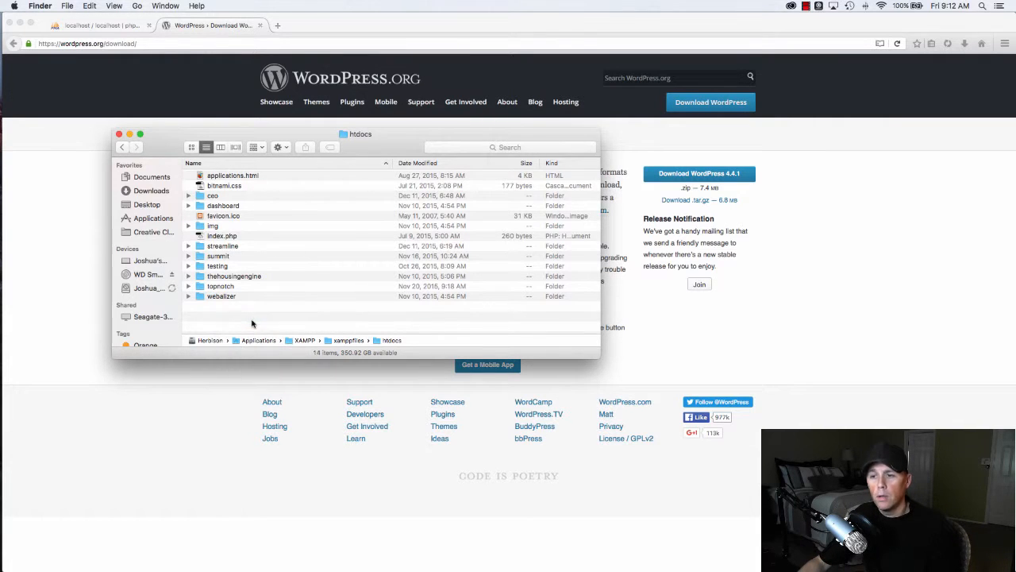
type("apachesetup")
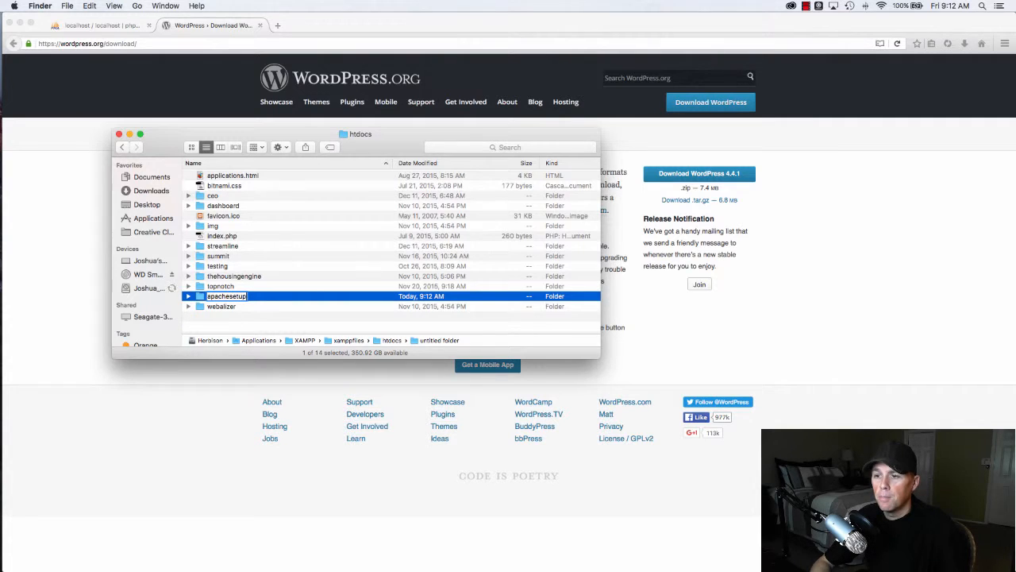
key("Return")
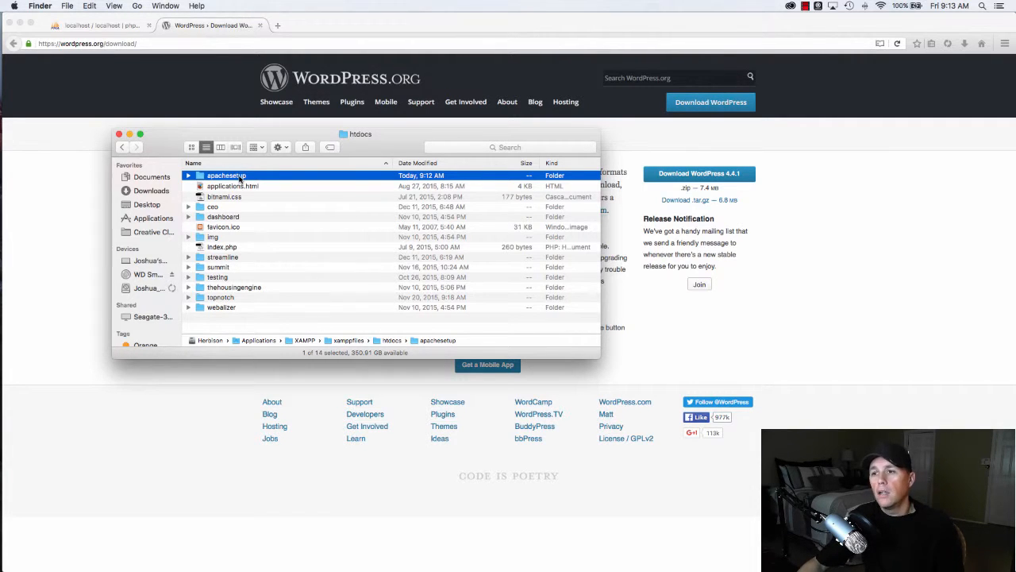
- Load localhost/apachesetup in a new Firefox tab, showing the empty Index of /apachesetup
left_click(278, 25)
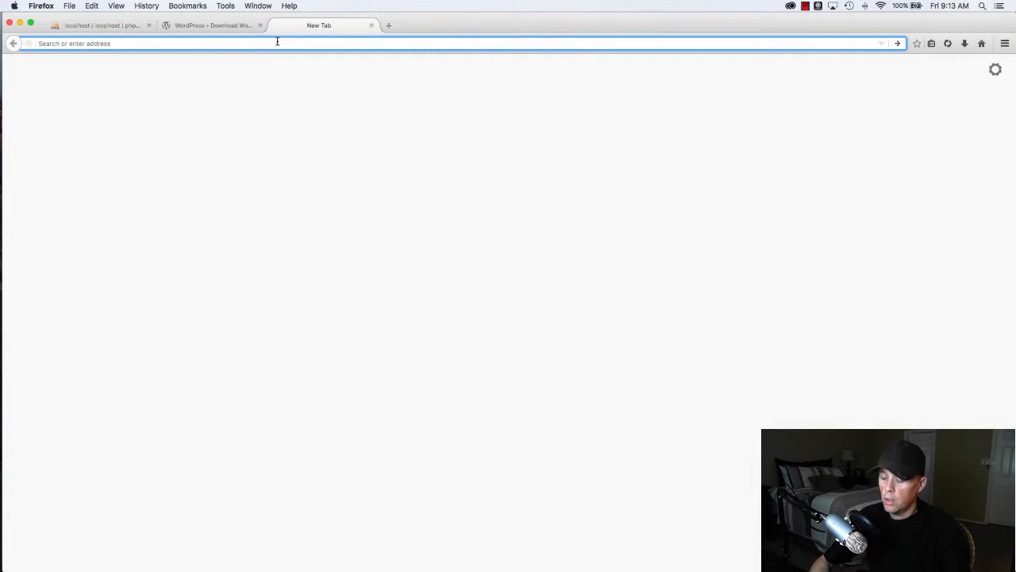
type("localhost/")
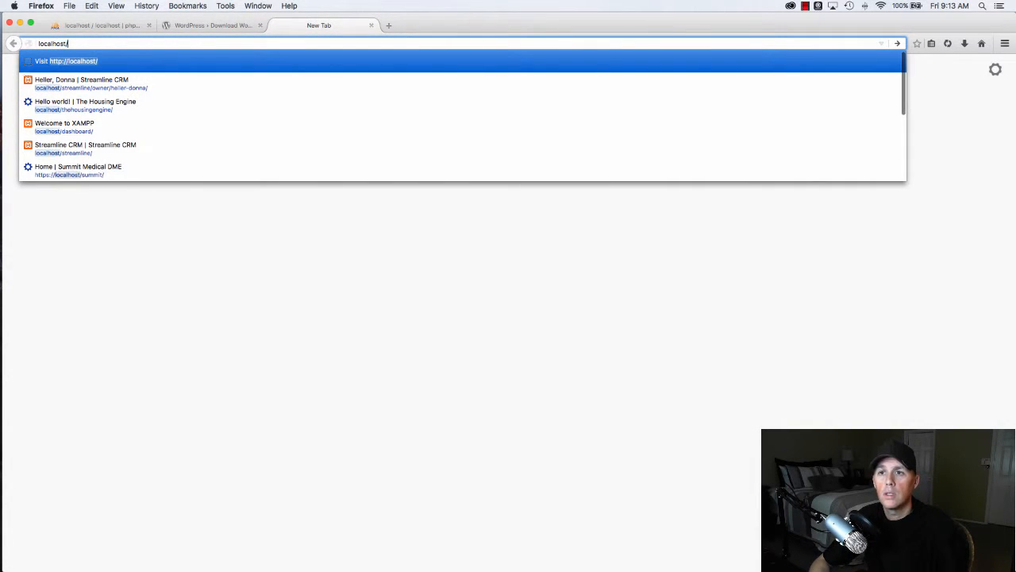
type("apachestu")
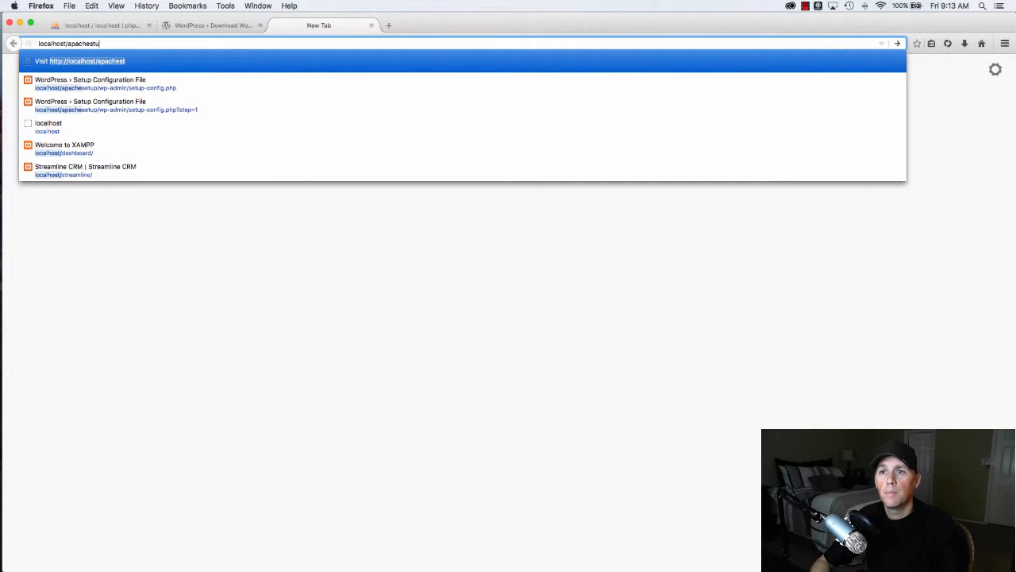
type("ptup/")
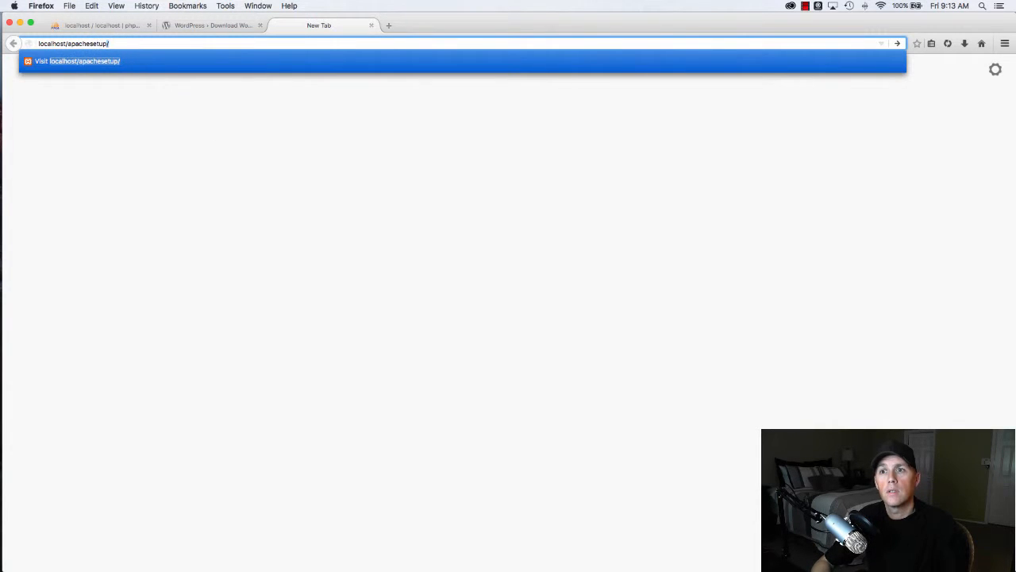
key("Return")
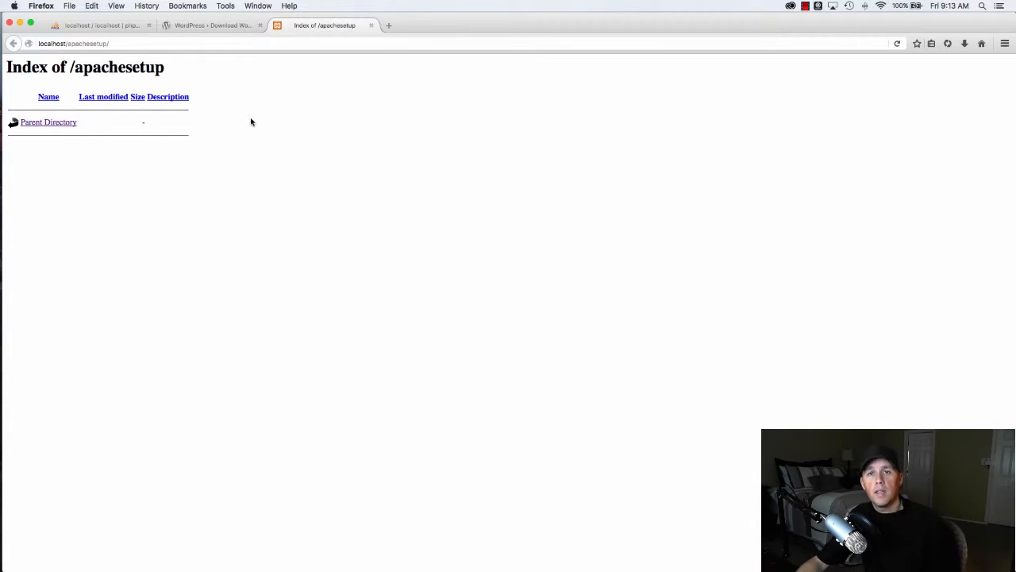
left_click_drag(9, 67, 177, 67)
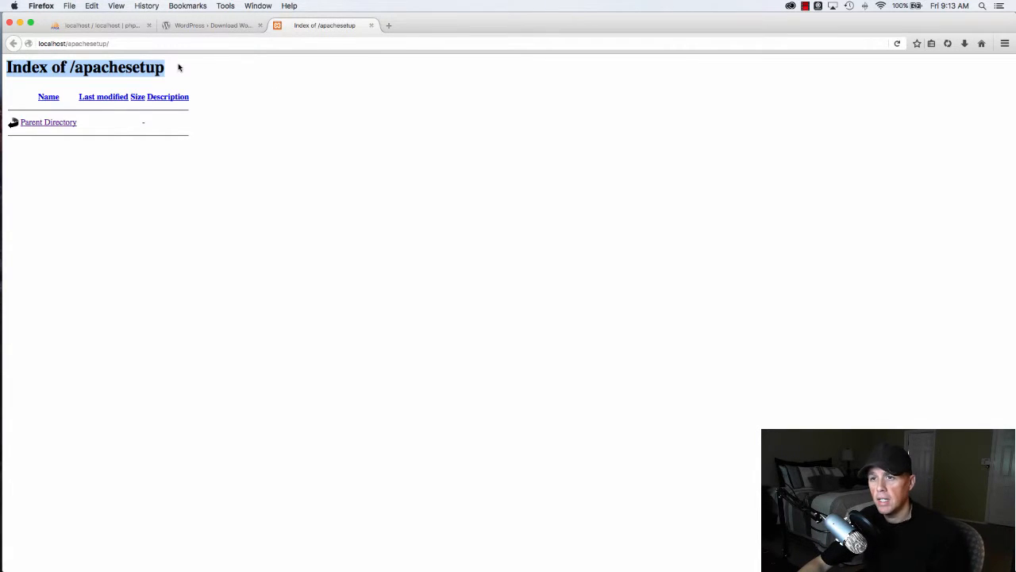
left_click(287, 171)
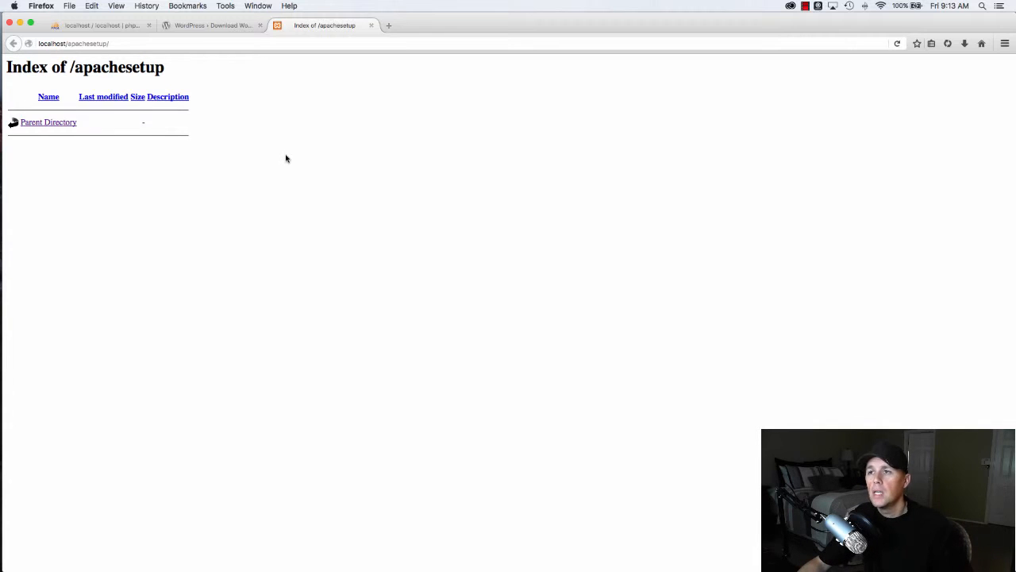
- In Finder, copy all 19 items from the Downloads wordpress folder
key("super+Tab")
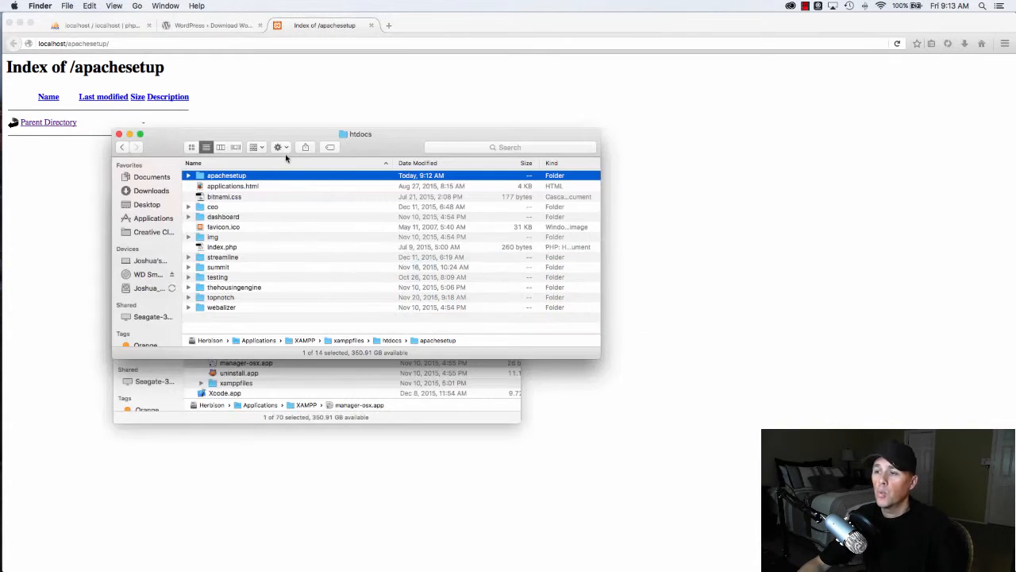
left_click_drag(332, 138, 581, 144)
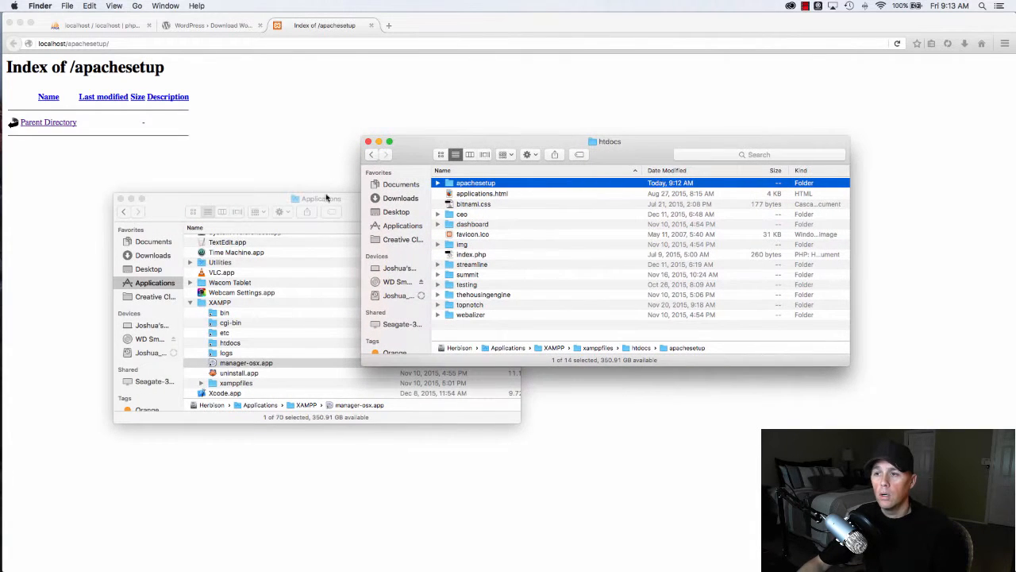
left_click(155, 255)
left_click(154, 255)
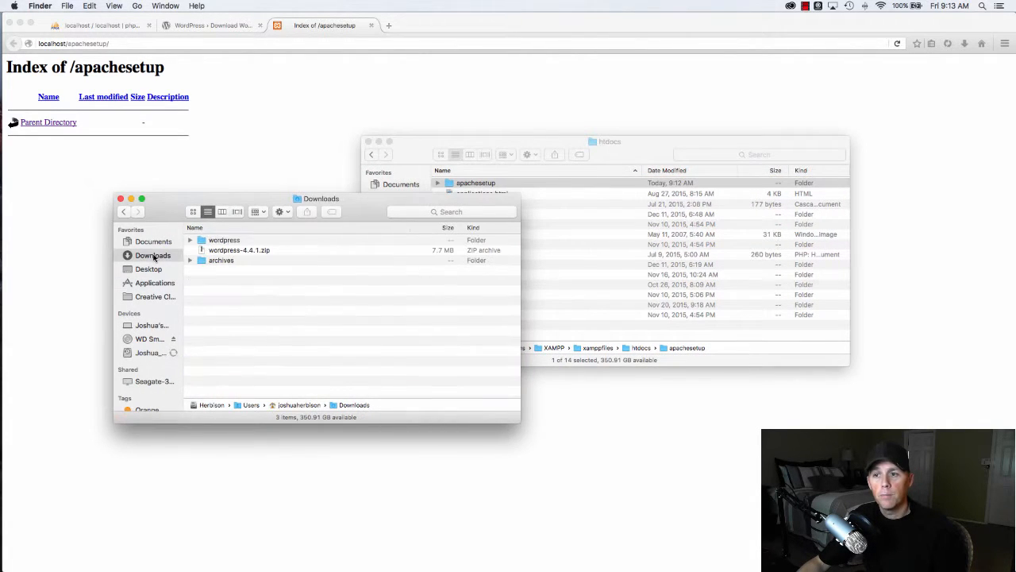
double_click(225, 241)
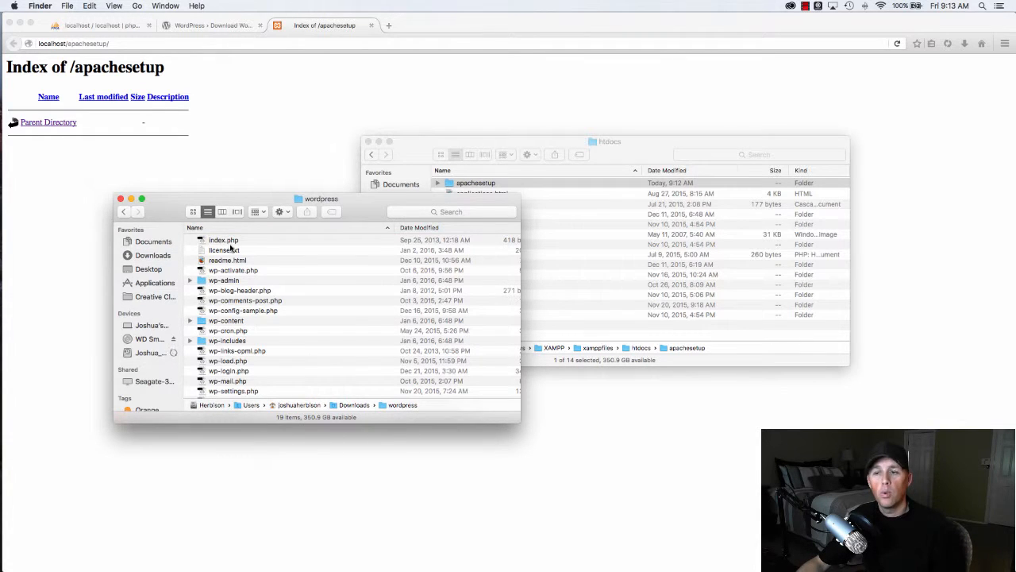
left_click(229, 262)
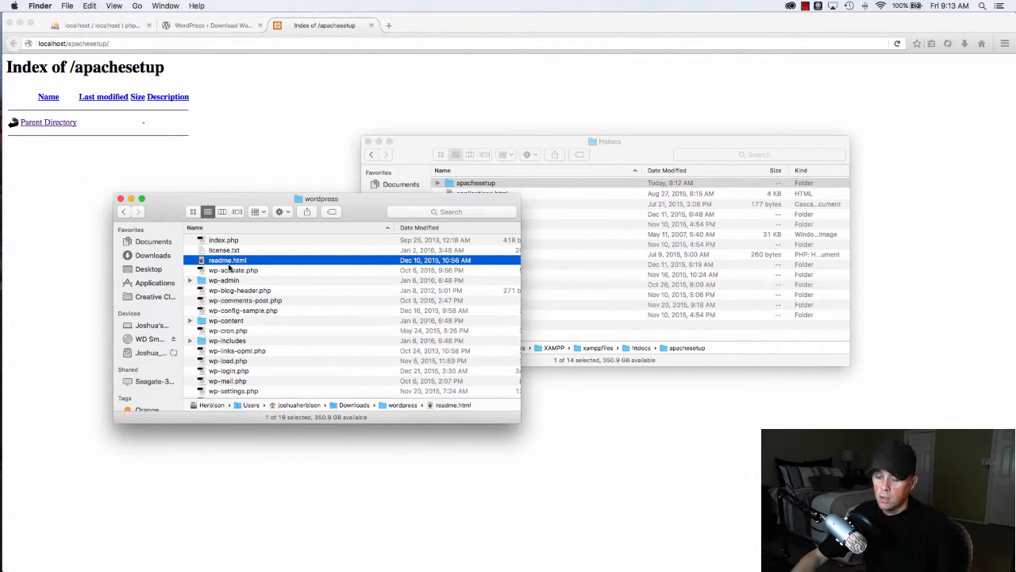
key("super+a")
right_click(225, 259)
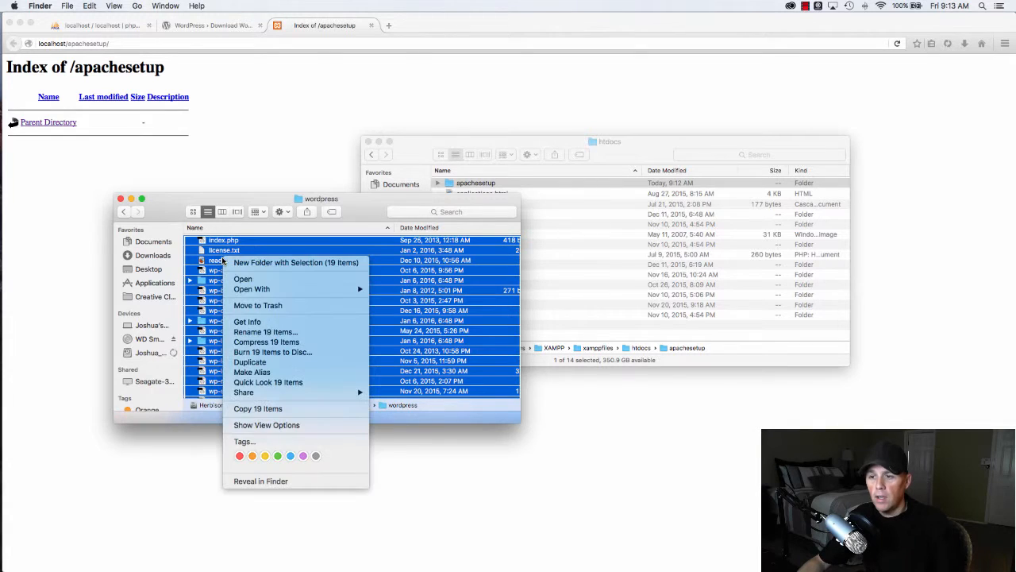
left_click(258, 409)
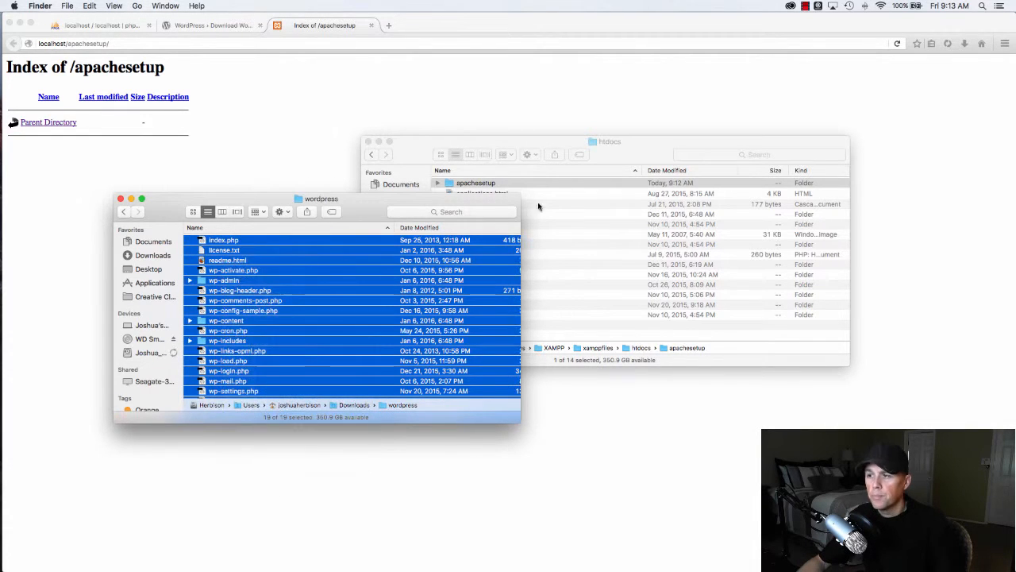
- Paste the 19 WordPress items into the empty htdocs/apachesetup folder
left_click(631, 157)
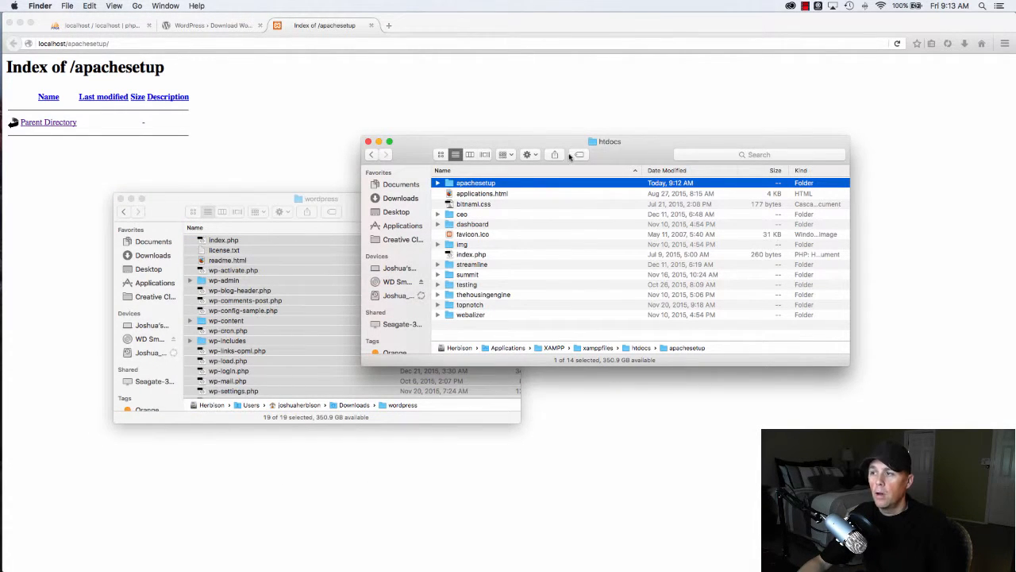
double_click(467, 185)
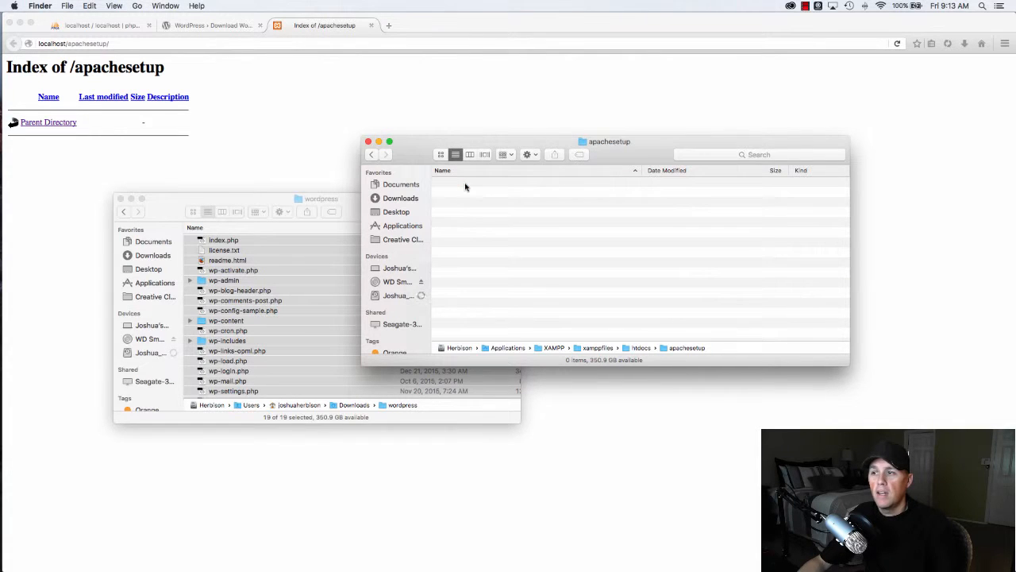
right_click(473, 207)
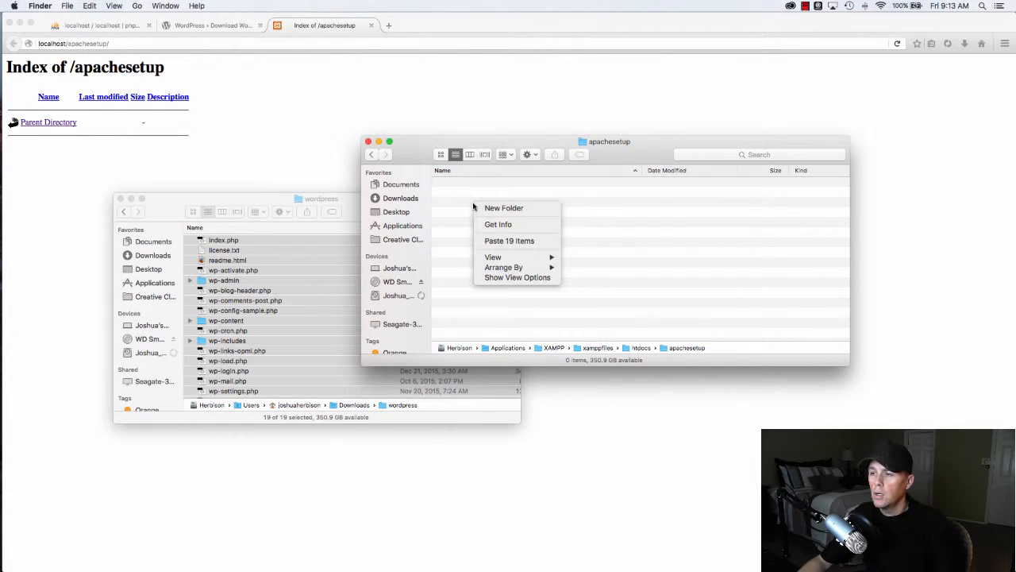
left_click(498, 240)
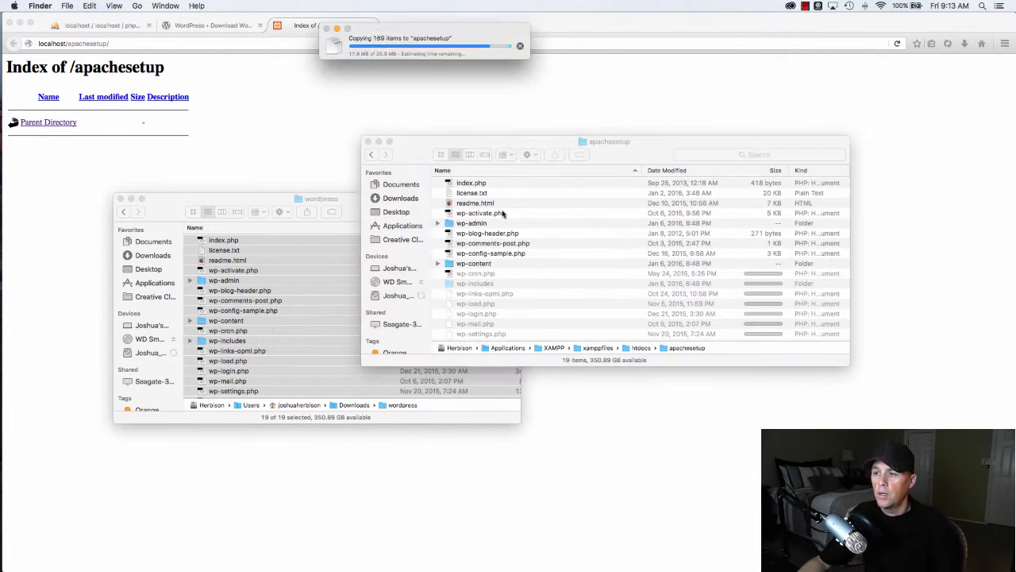
scroll(502, 208, "down", 3)
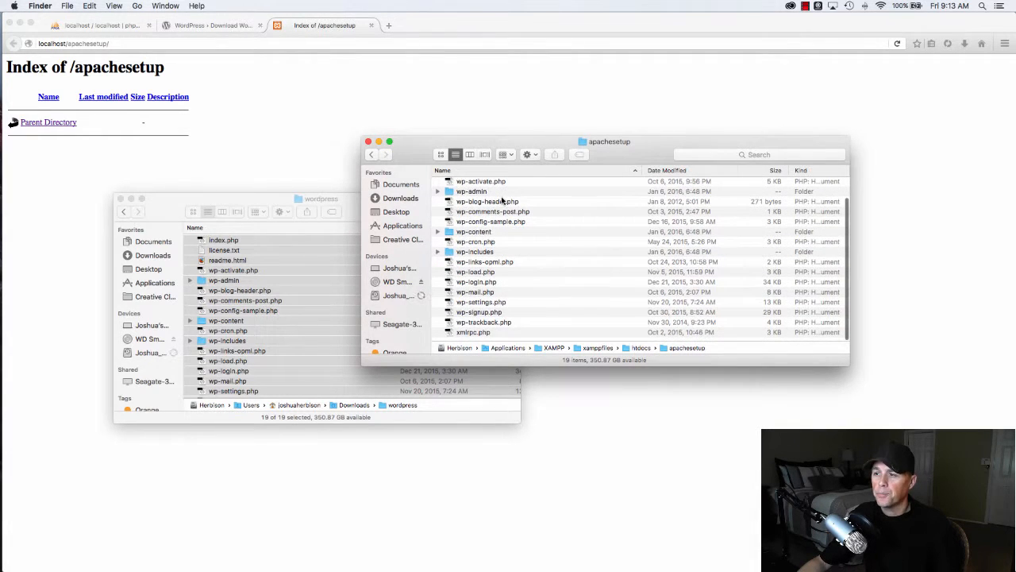
left_click(488, 111)
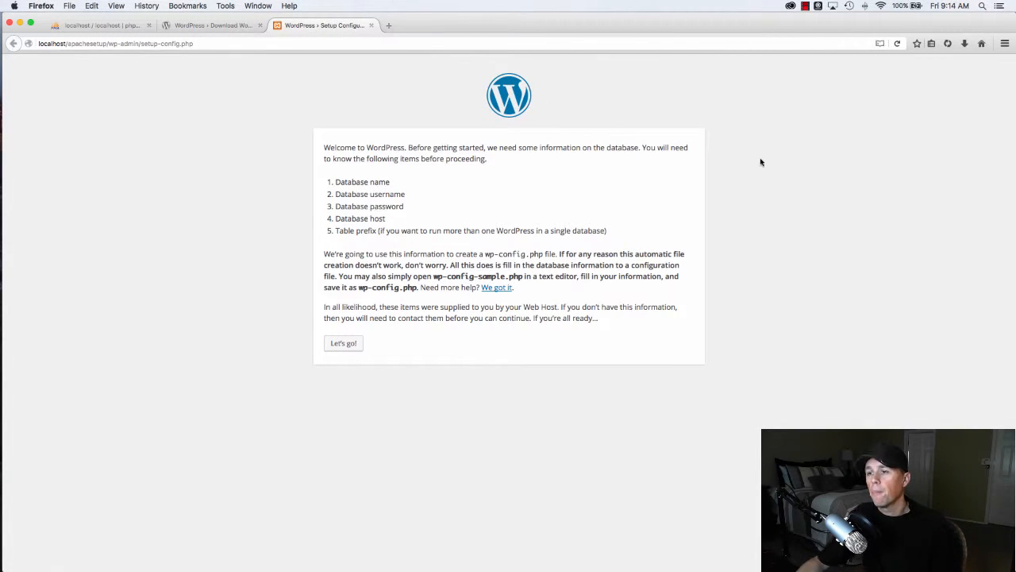
- Start WordPress setup and review the default localhost database host and wp_ table prefix
left_click(349, 348)
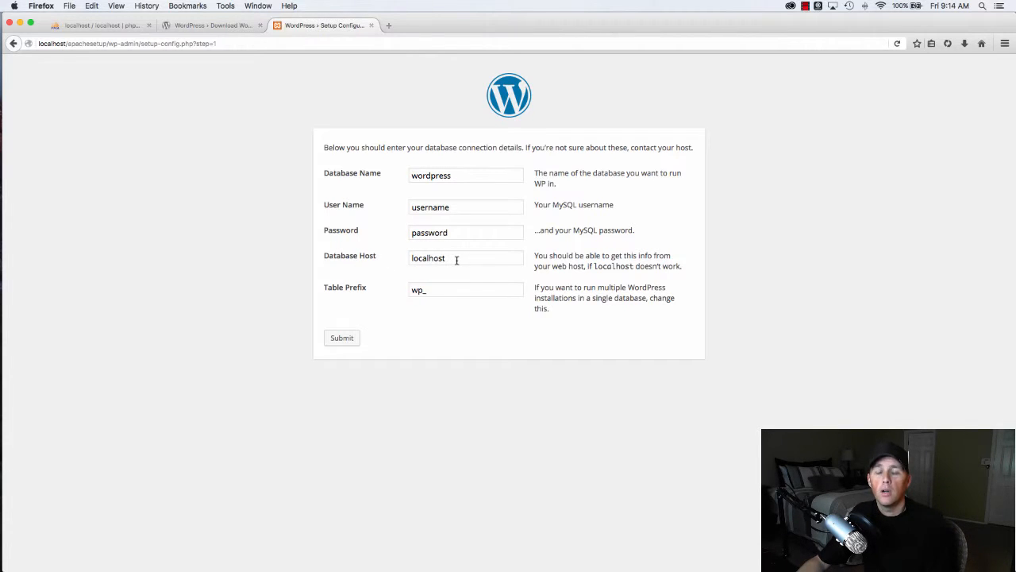
left_click_drag(453, 258, 395, 256)
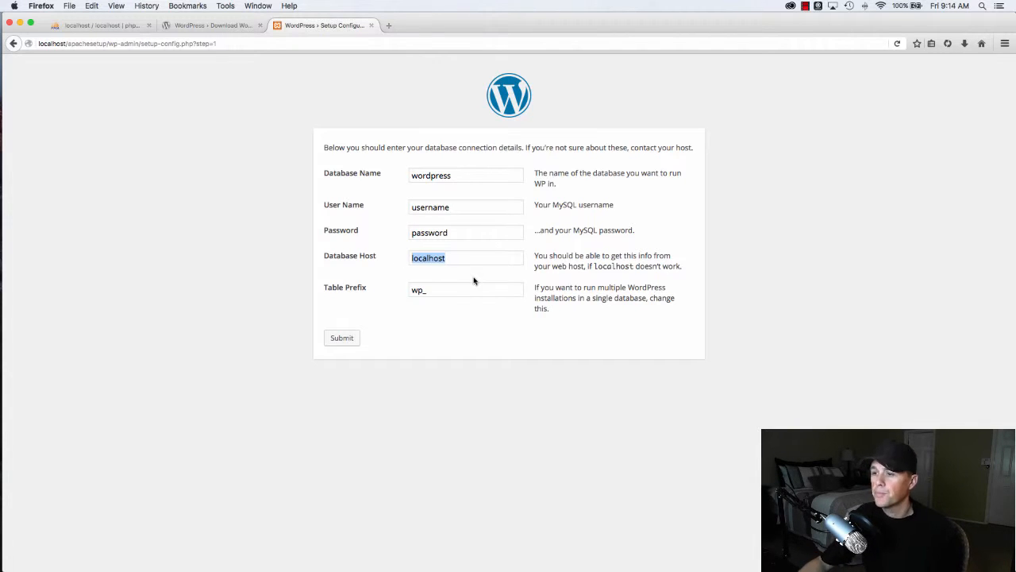
left_click_drag(425, 291, 407, 298)
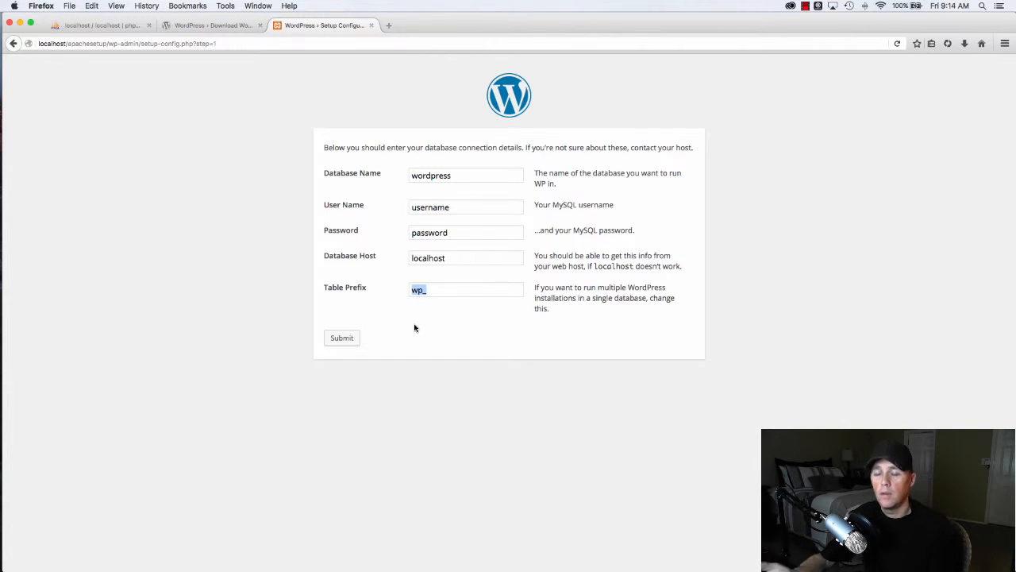
left_click(441, 291)
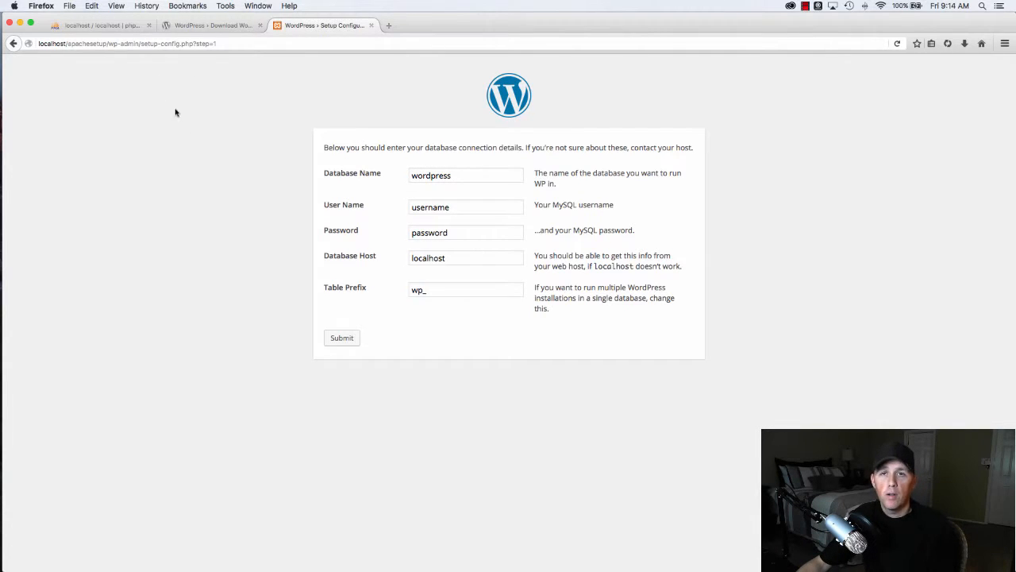
left_click(97, 28)
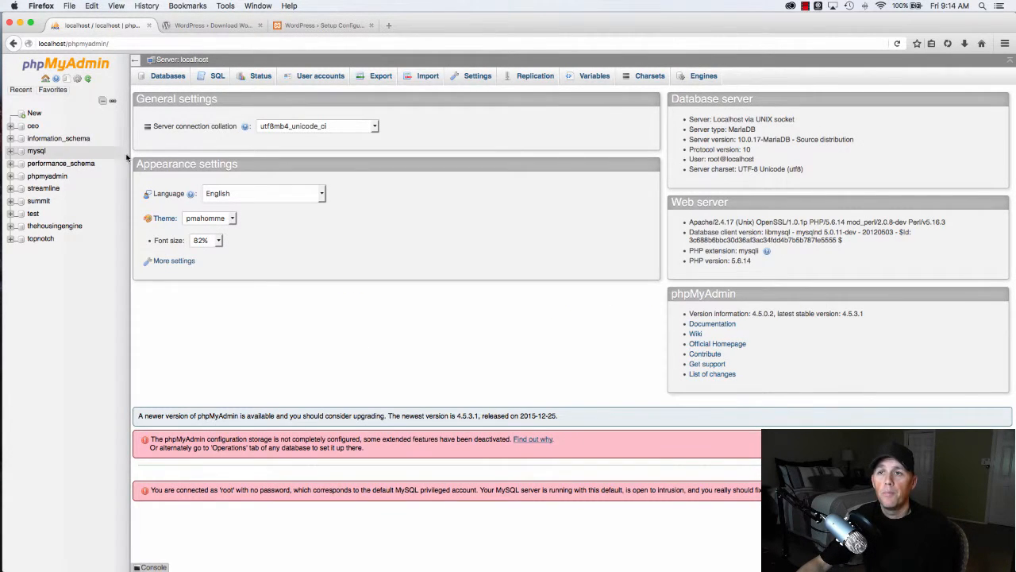
- Create an empty database named apachesetup in phpMyAdmin, keeping the default collation
left_click(33, 115)
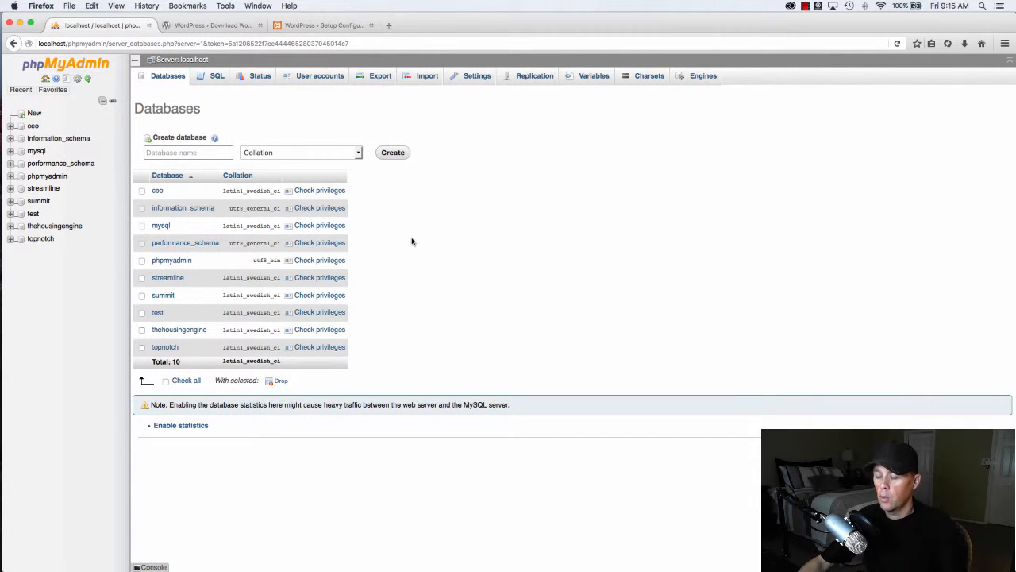
left_click(188, 152)
type("apachesetup")
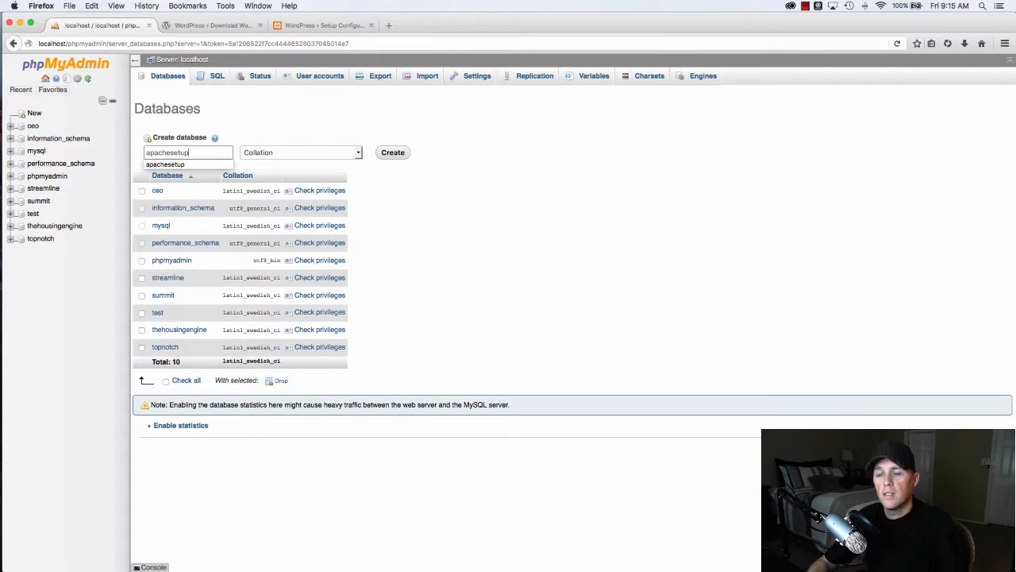
left_click(476, 221)
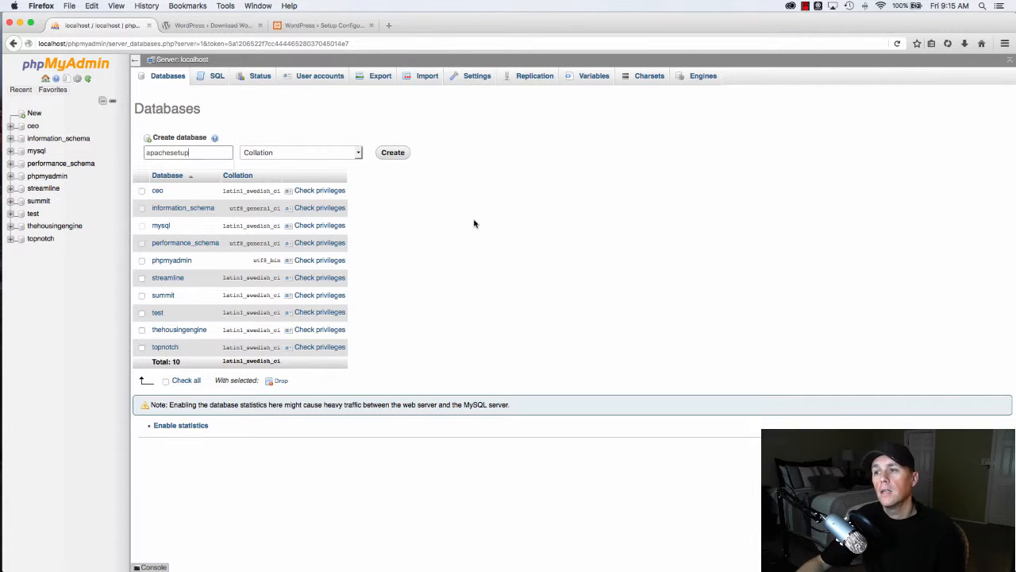
left_click(222, 152)
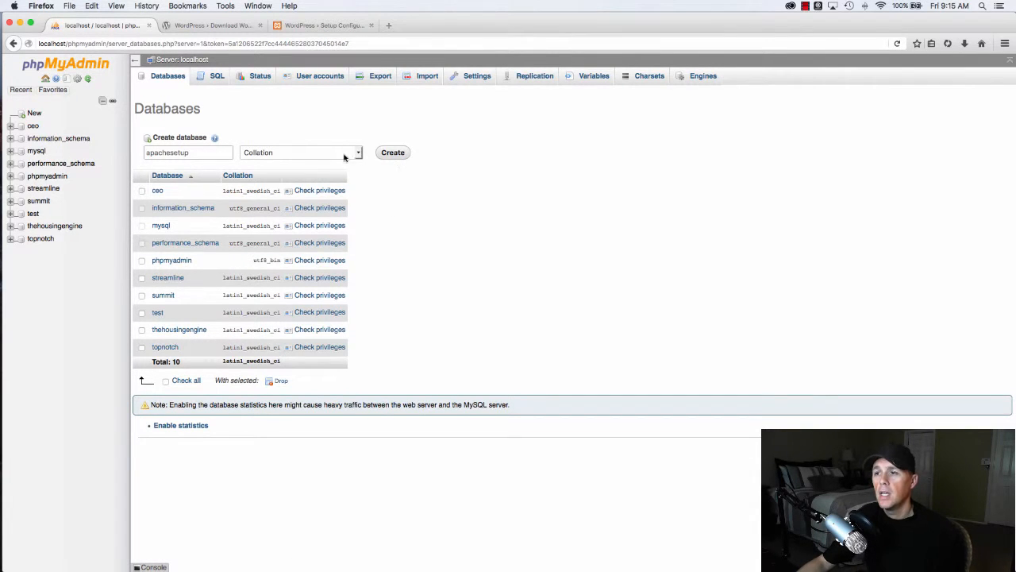
left_click(300, 154)
left_click(428, 207)
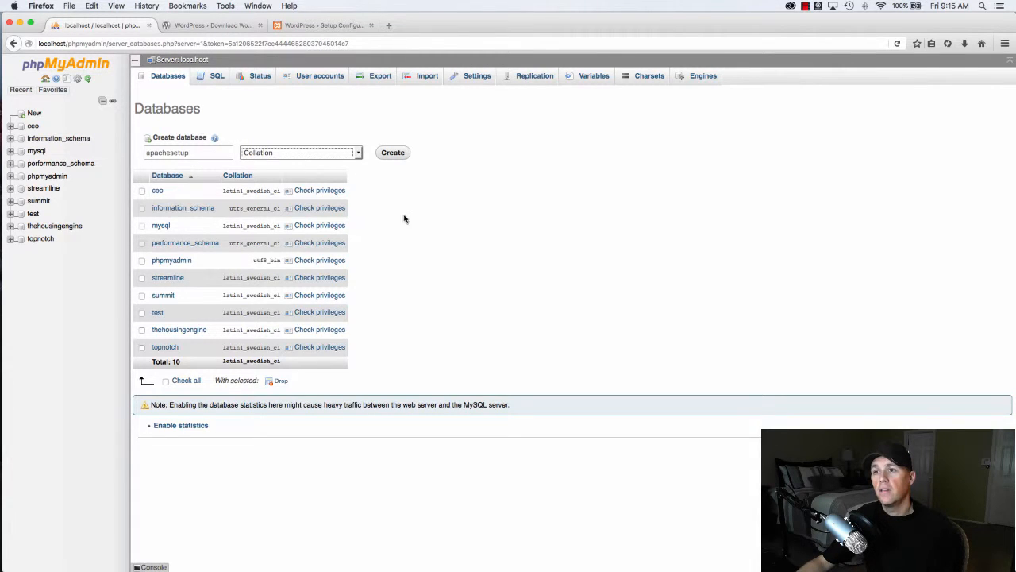
left_click(392, 153)
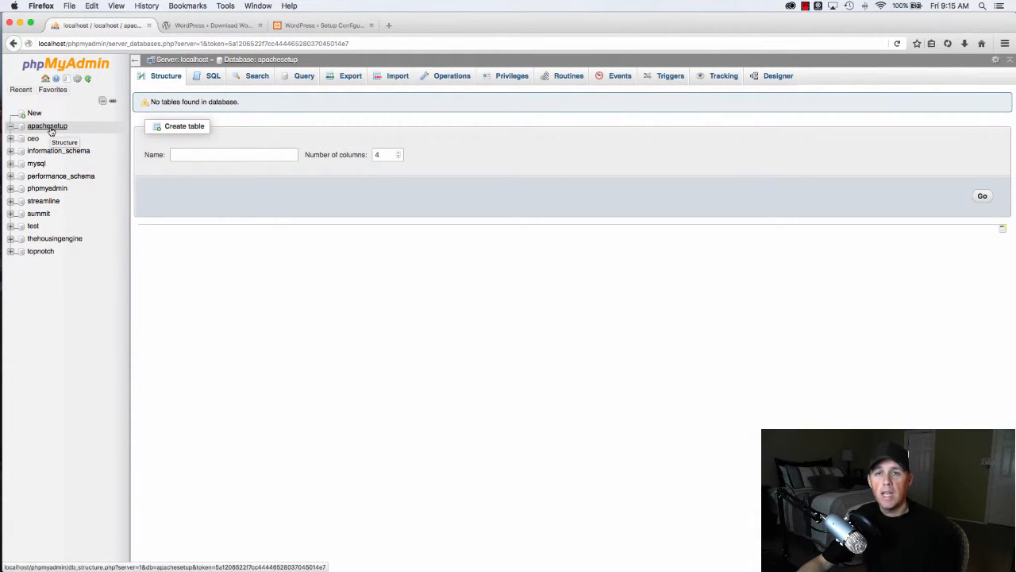
left_click(216, 25)
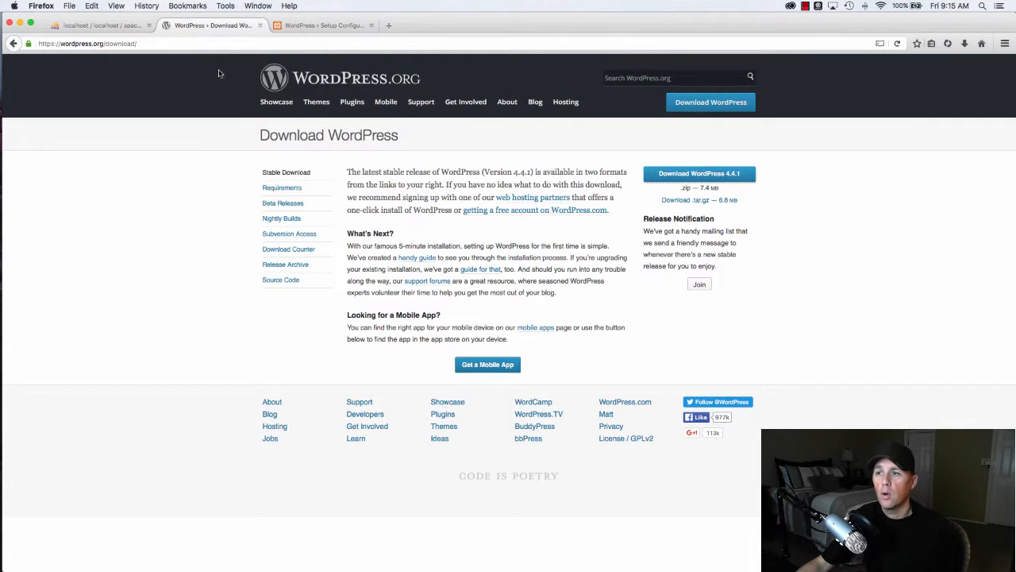
- In the setup form, replace the database name with apachesetup and the user name with root
left_click(259, 25)
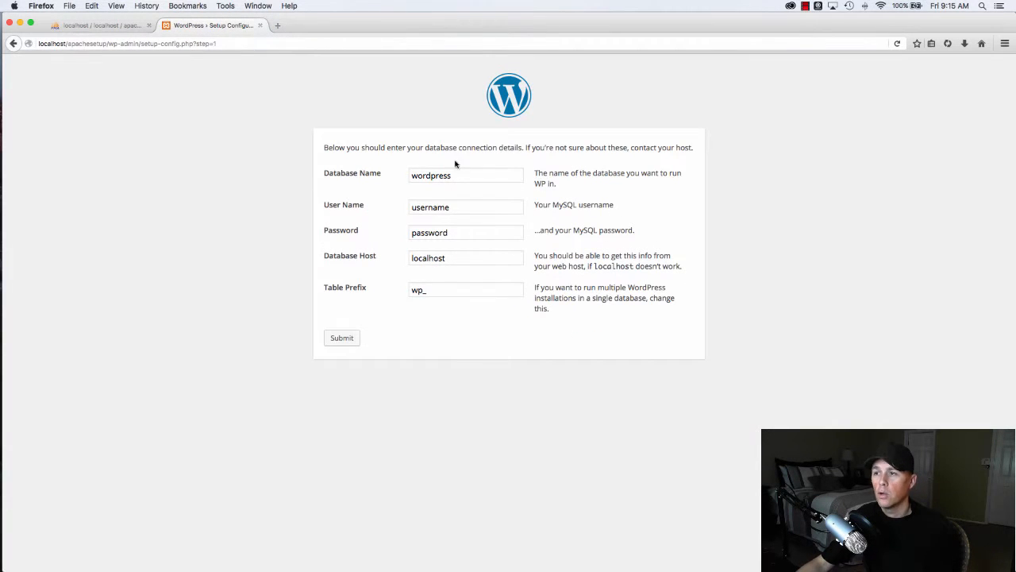
left_click_drag(492, 175, 370, 174)
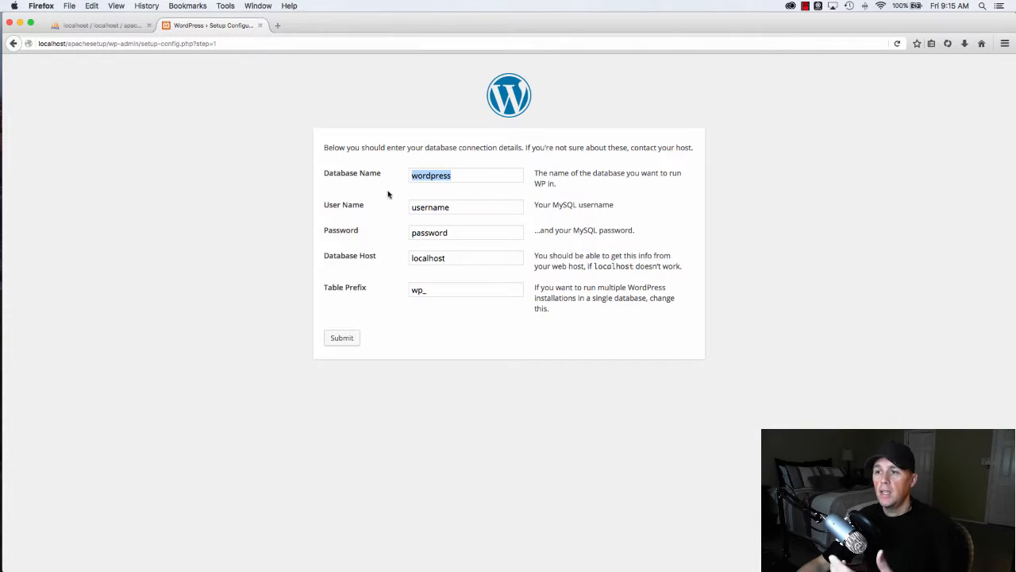
type("apach")
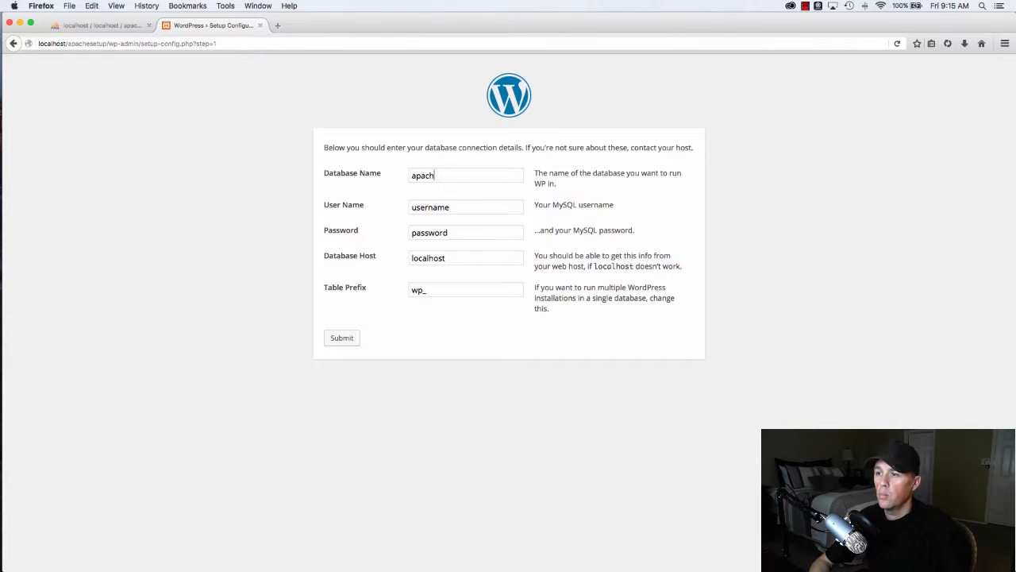
type("esetup")
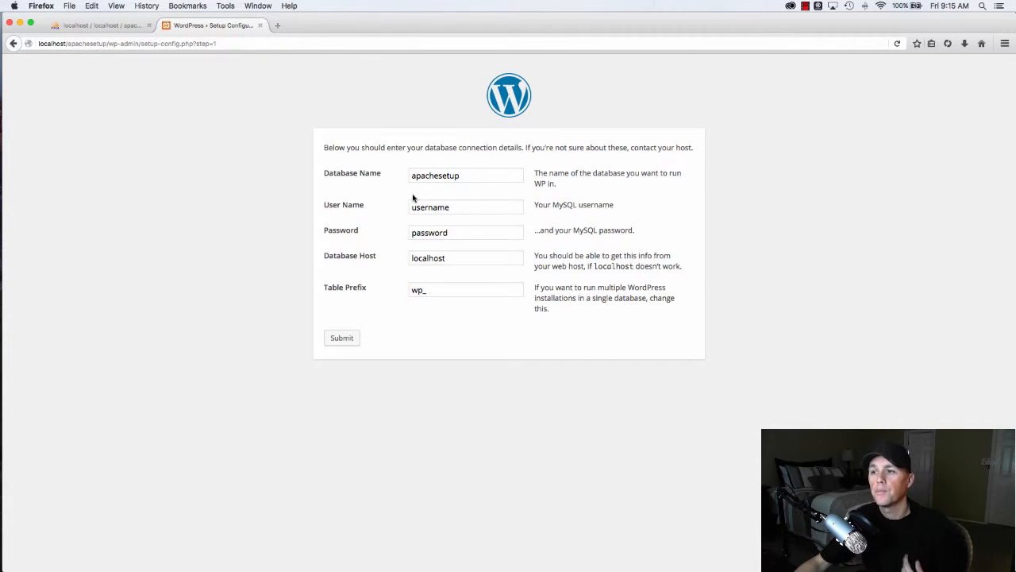
left_click_drag(450, 207, 379, 206)
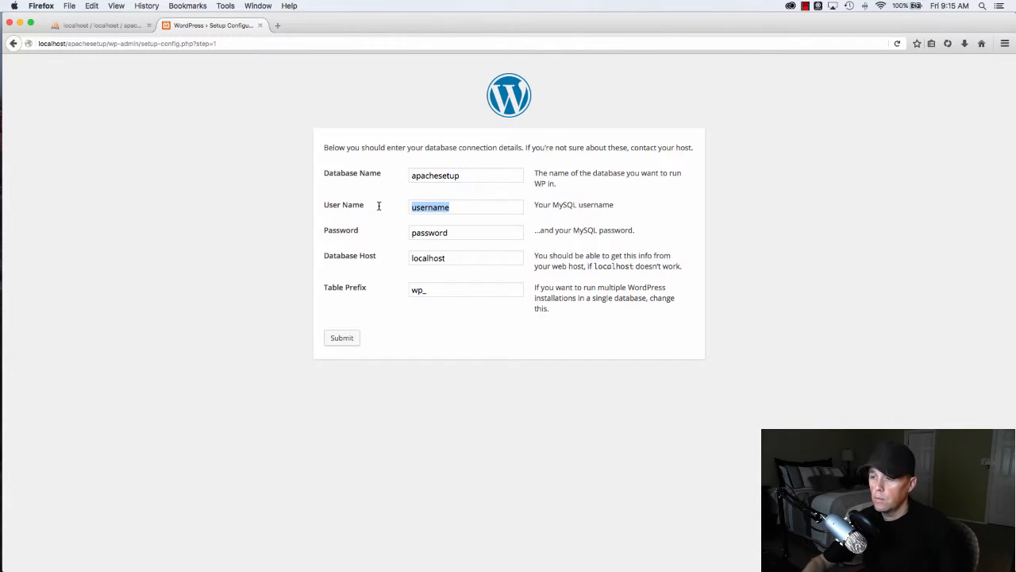
type("roo")
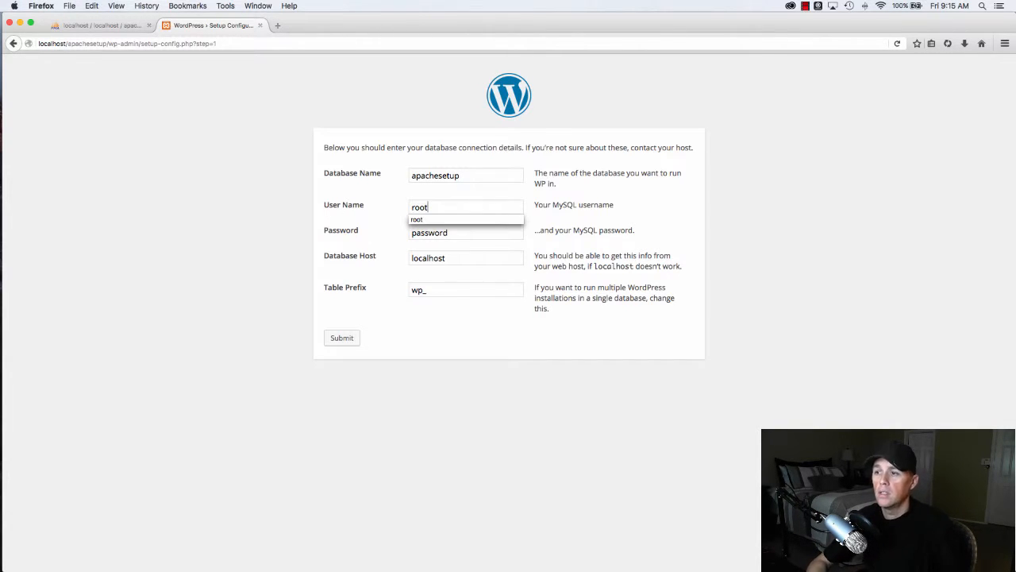
type("t")
key("Tab")
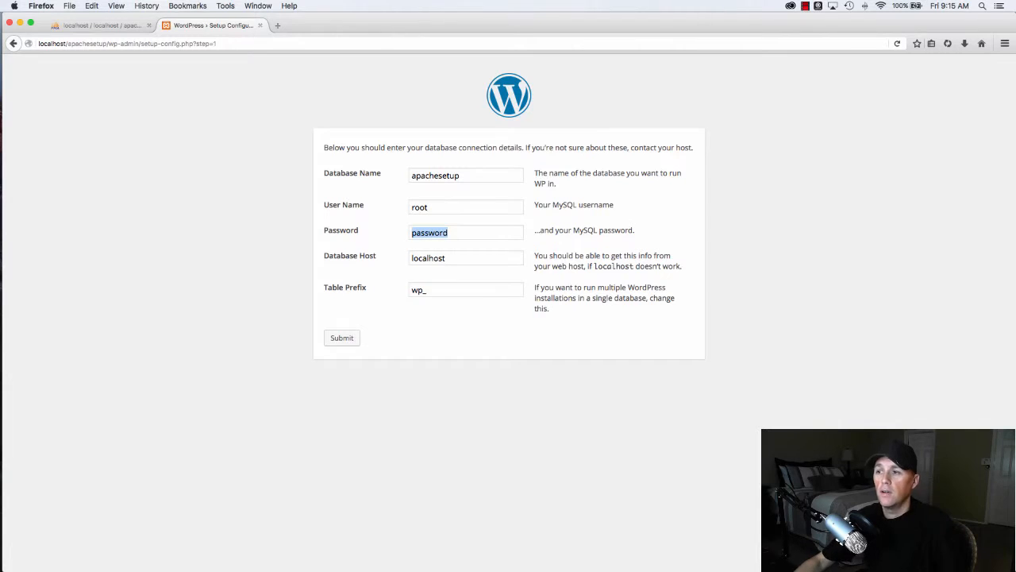
left_click(119, 27)
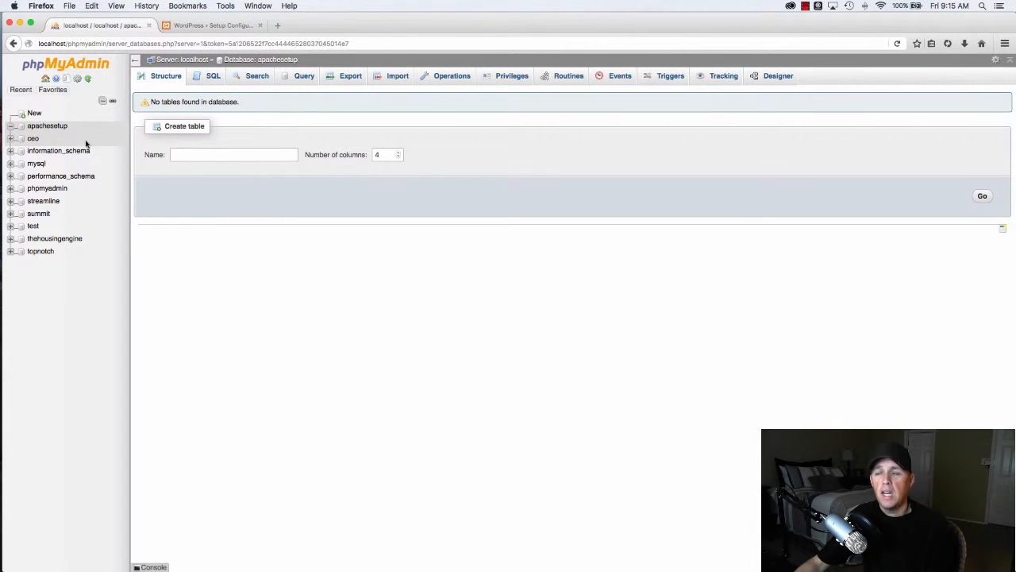
- Check phpMyAdmin's User accounts to confirm root on localhost has no password
left_click(73, 64)
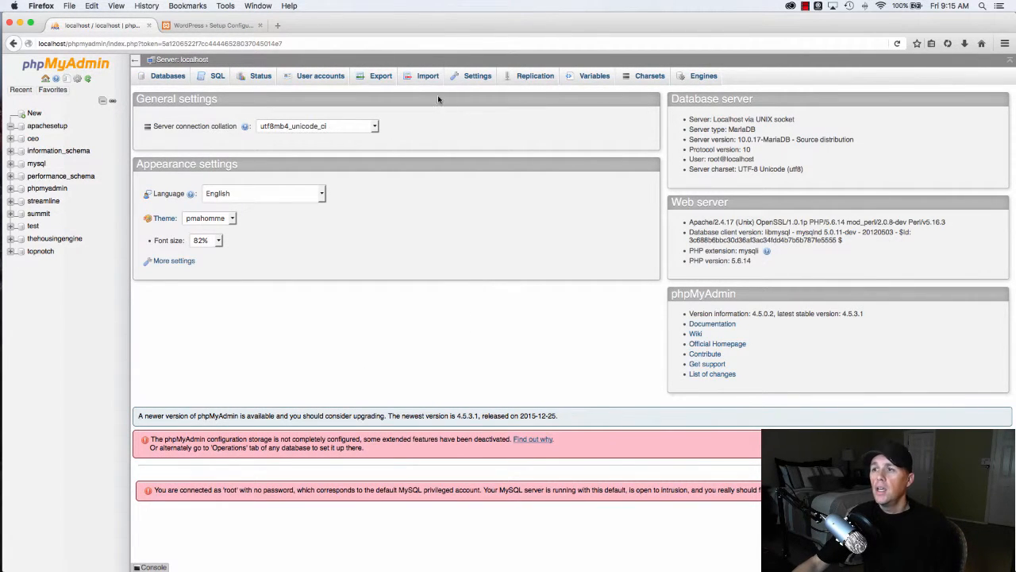
left_click(316, 80)
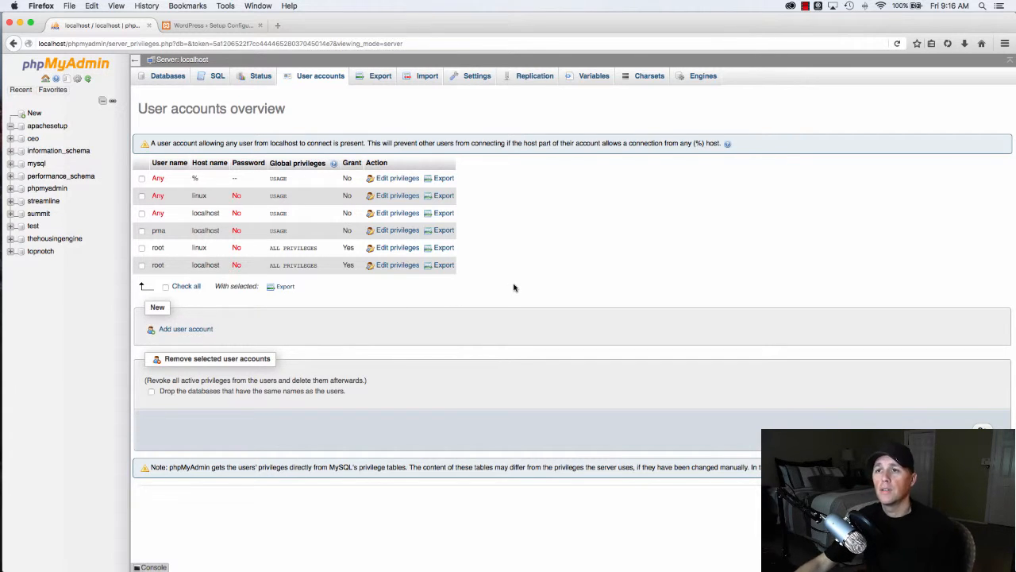
left_click(238, 28)
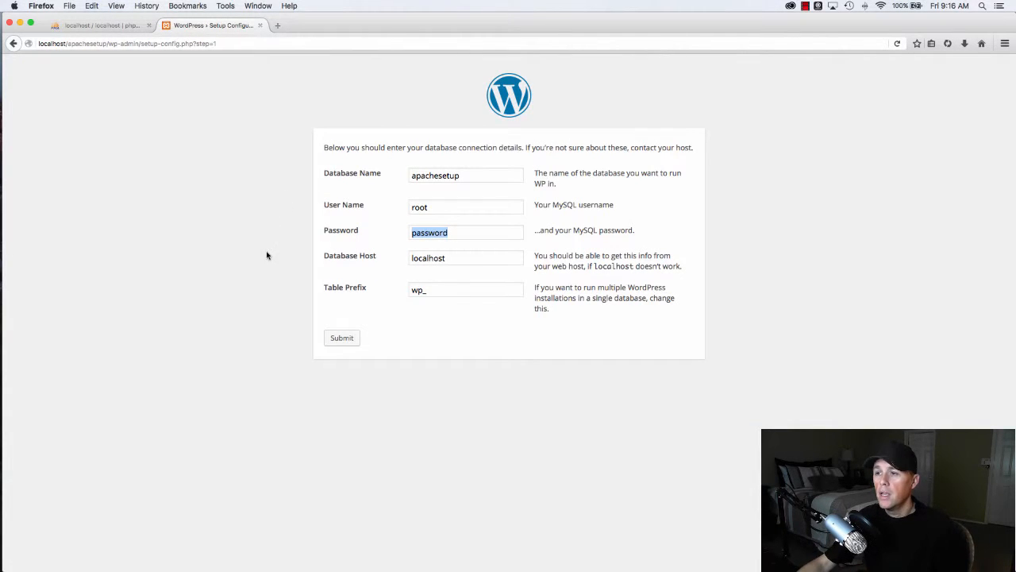
- Clear the database password field and submit the connection details
key("BackSpace")
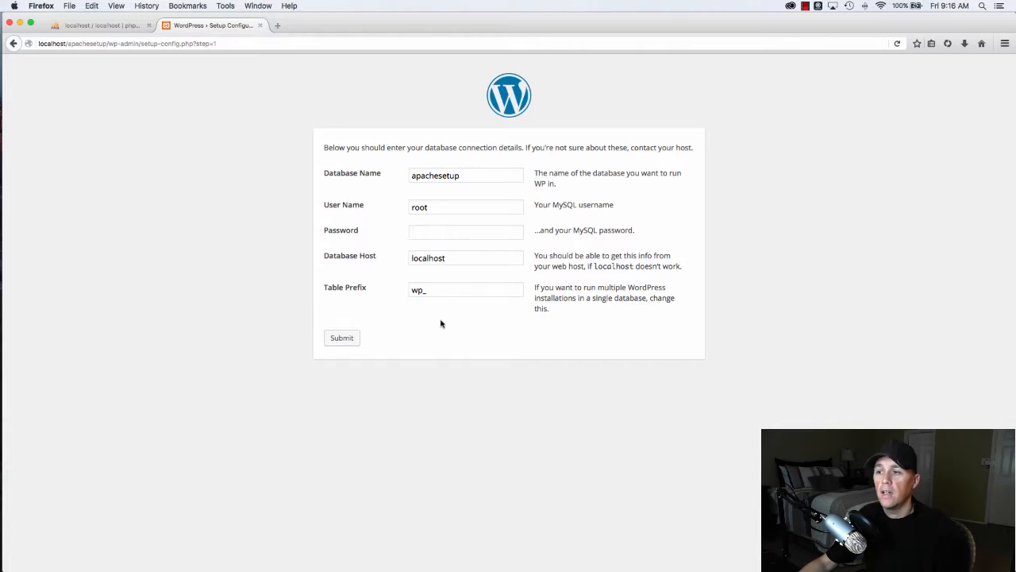
left_click(342, 337)
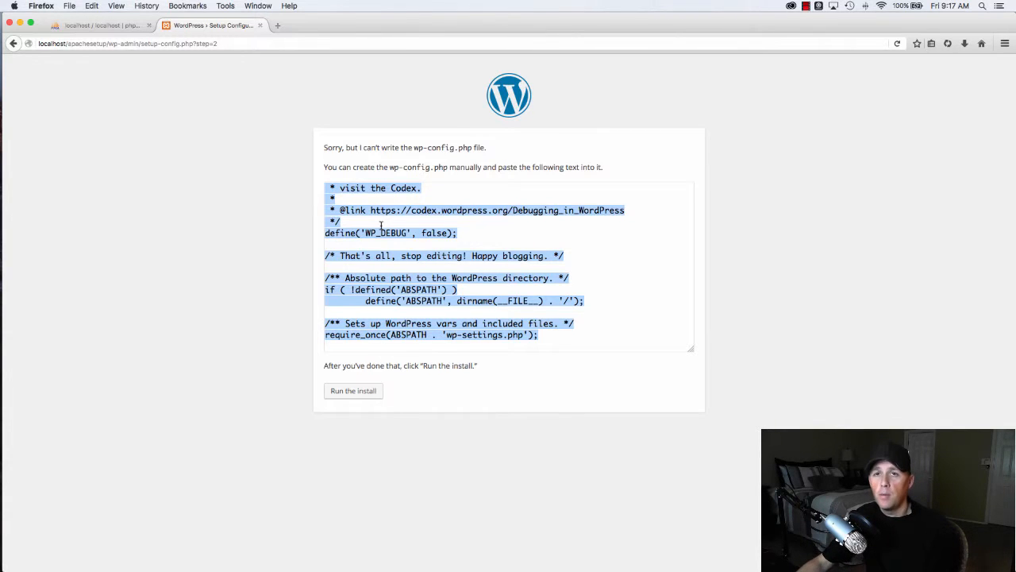
- Copy the generated wp-config.php text and switch to Dreamweaver CC
right_click(409, 232)
left_click(426, 262)
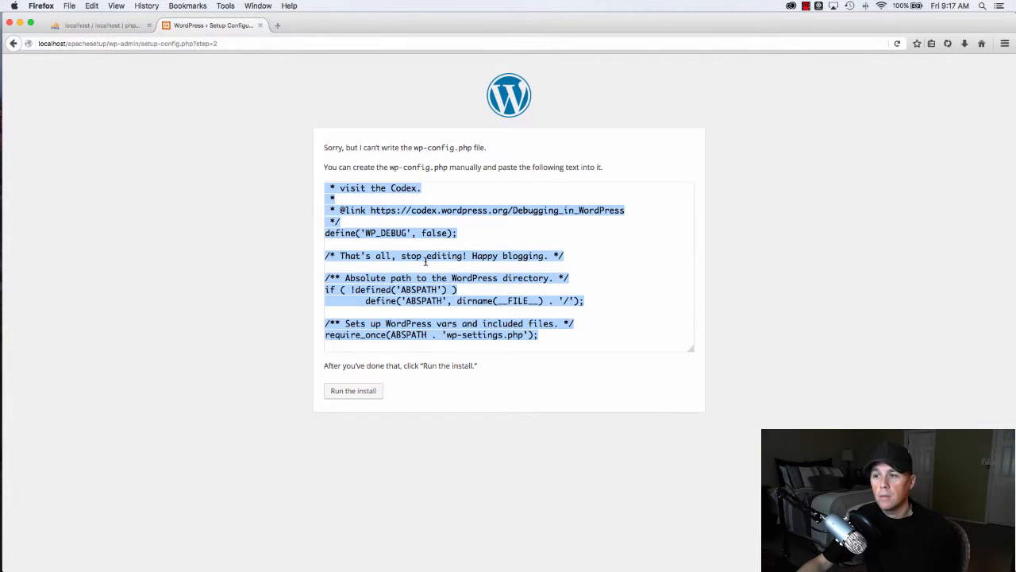
key("super+Tab")
key("super+Tab")
key("super+Tab")
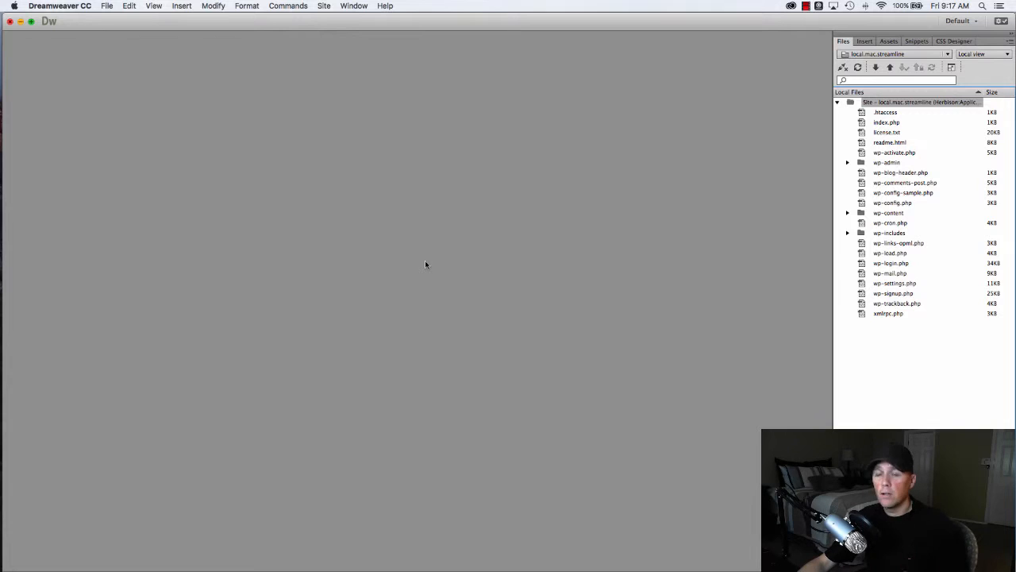
- Switch the Files panel to Computer and begin a new site named local.mac.Apachesetup
left_click(897, 54)
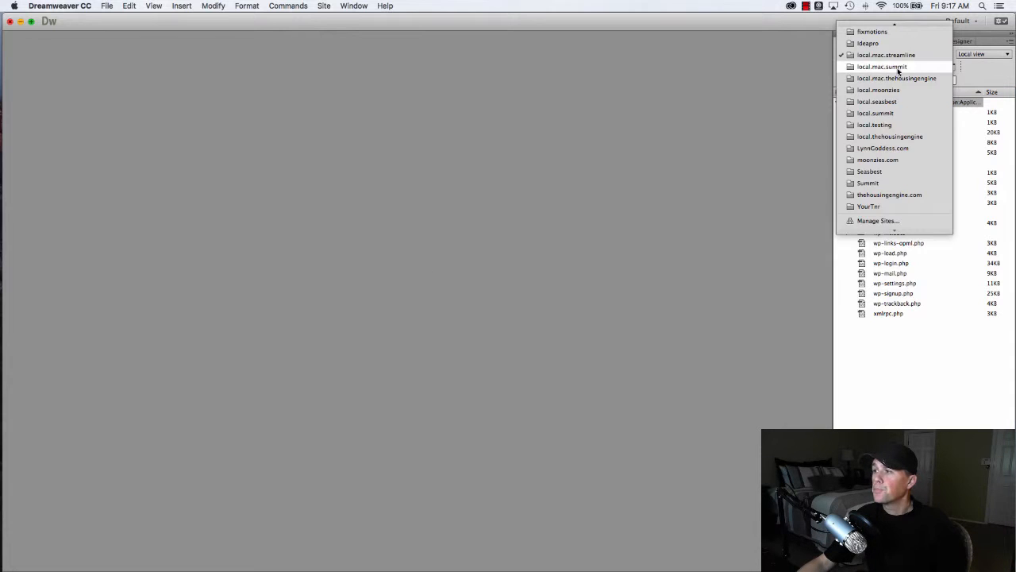
scroll(895, 70, "up", 5)
left_click(872, 34)
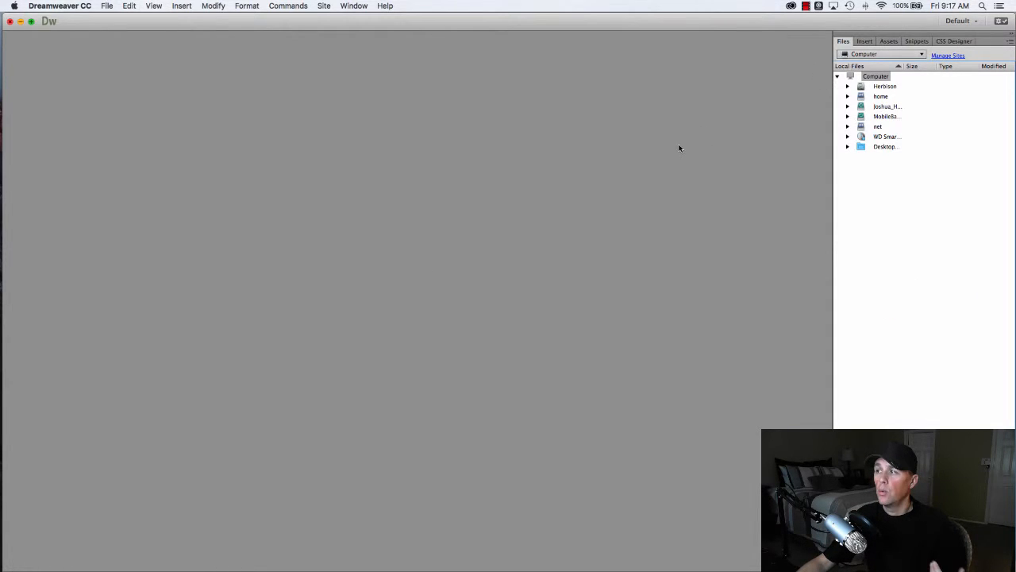
left_click(325, 7)
left_click(329, 22)
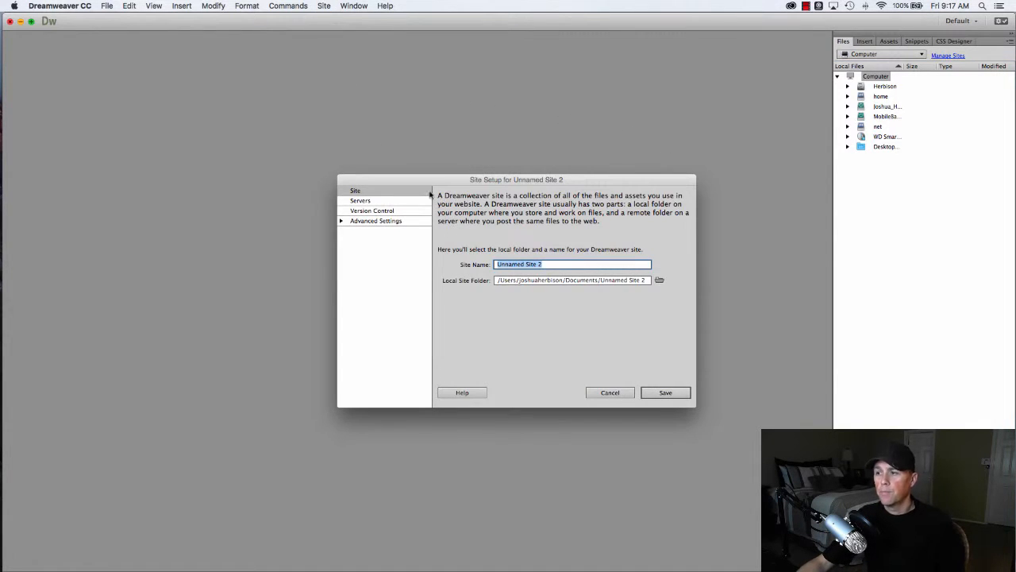
type("Apachesetup")
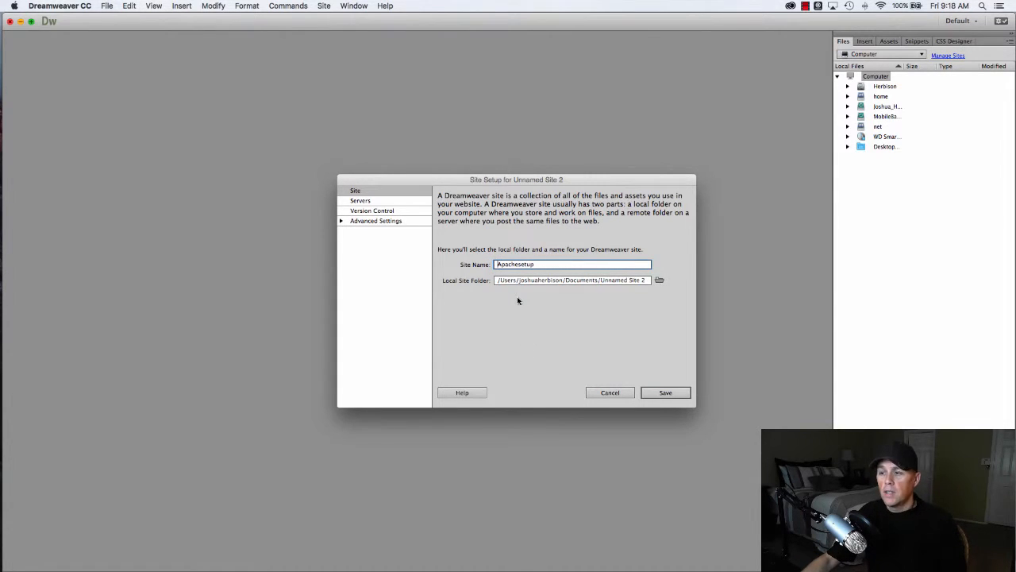
type("local")
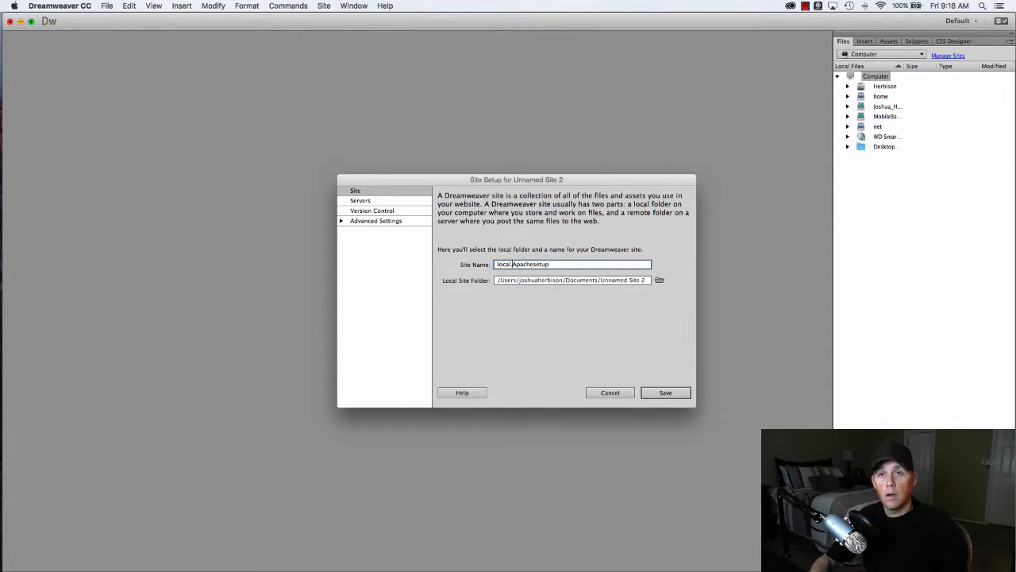
key("BackSpace")
type(".")
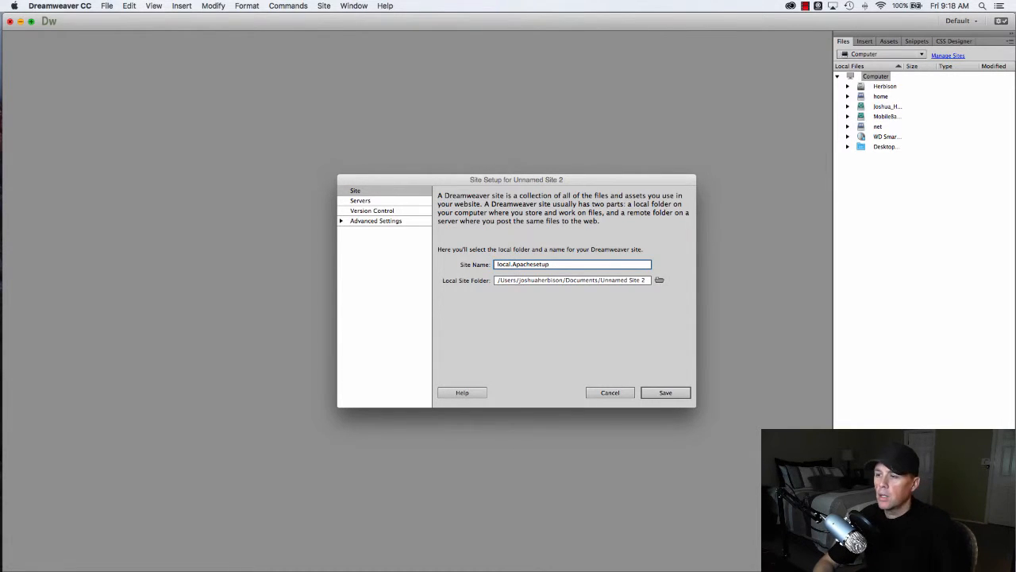
type("mac.")
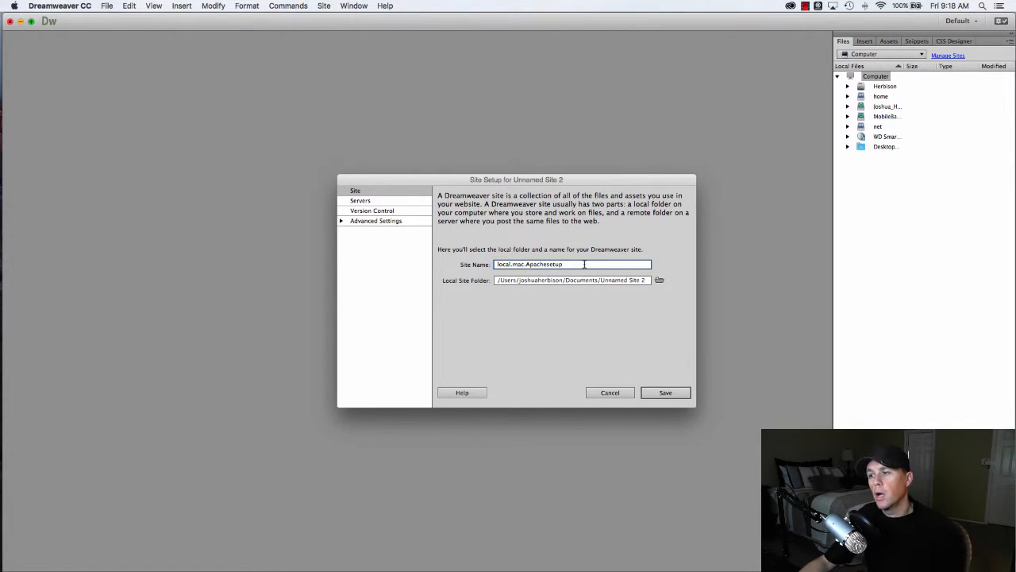
- Set the site's local folder to Applications/XAMPP/htdocs/apachesetup and check the empty Servers list
left_click(659, 280)
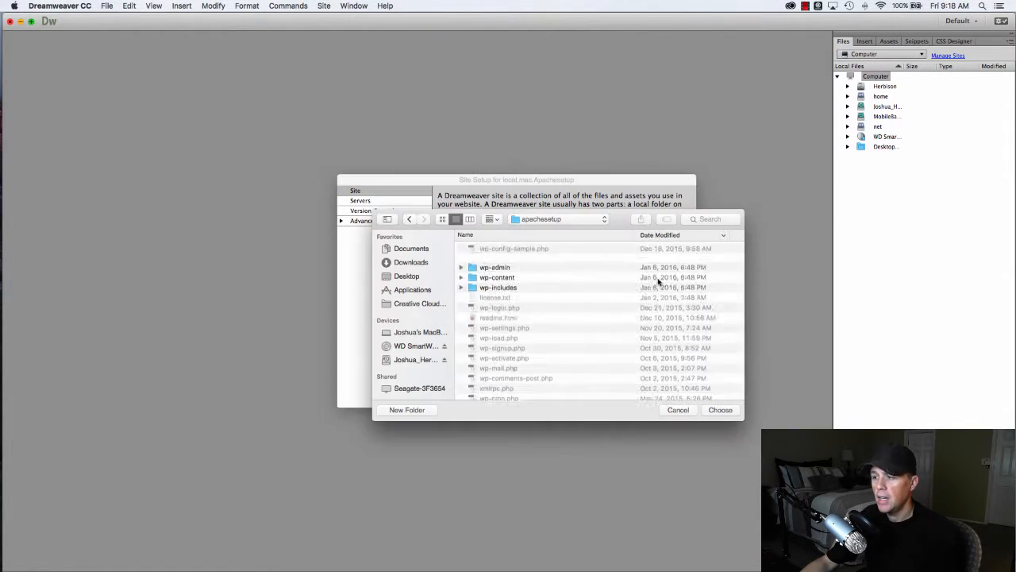
left_click(410, 252)
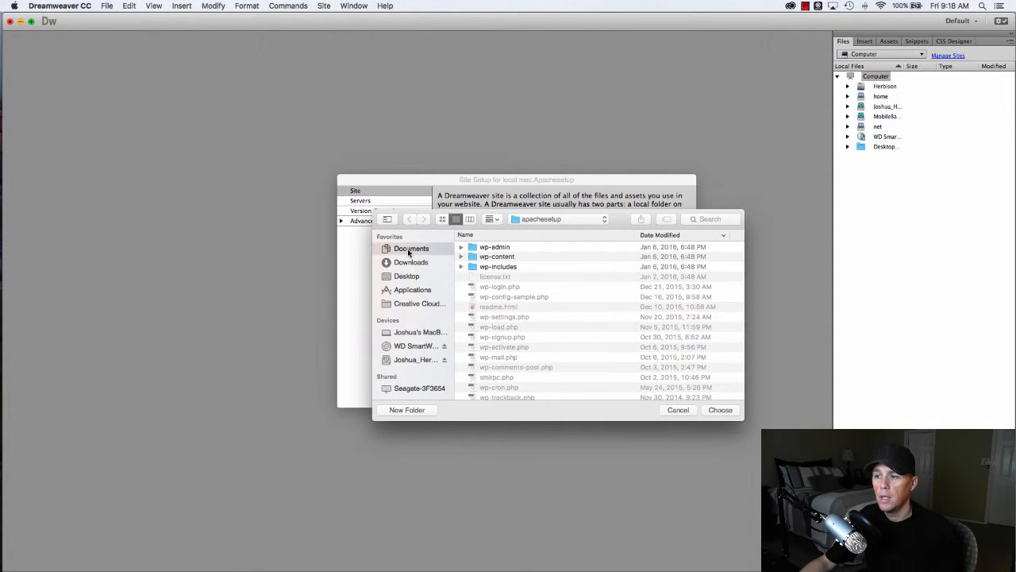
left_click(419, 291)
scroll(514, 299, "down", 10)
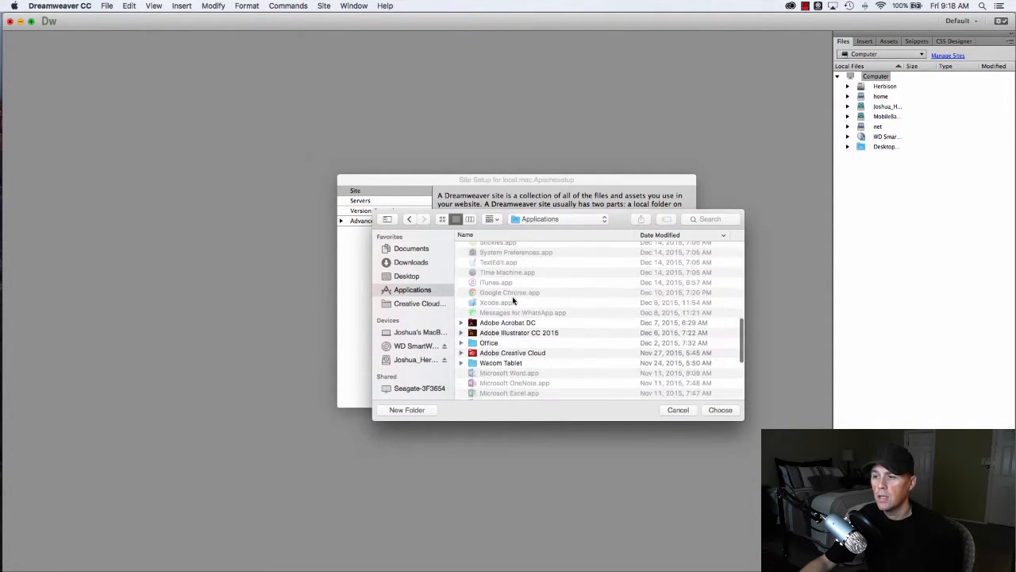
scroll(513, 297, "down", 2)
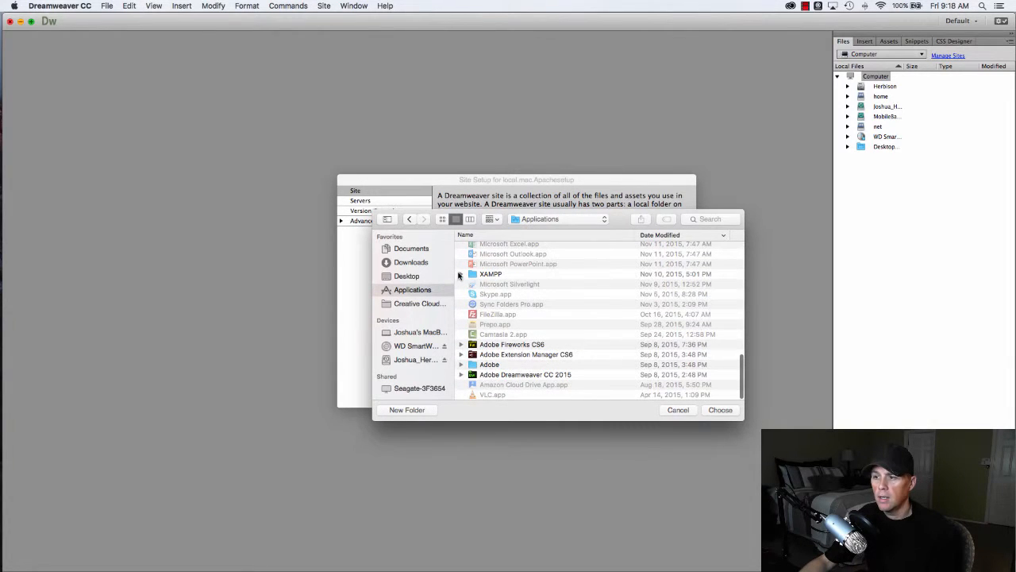
left_click(460, 274)
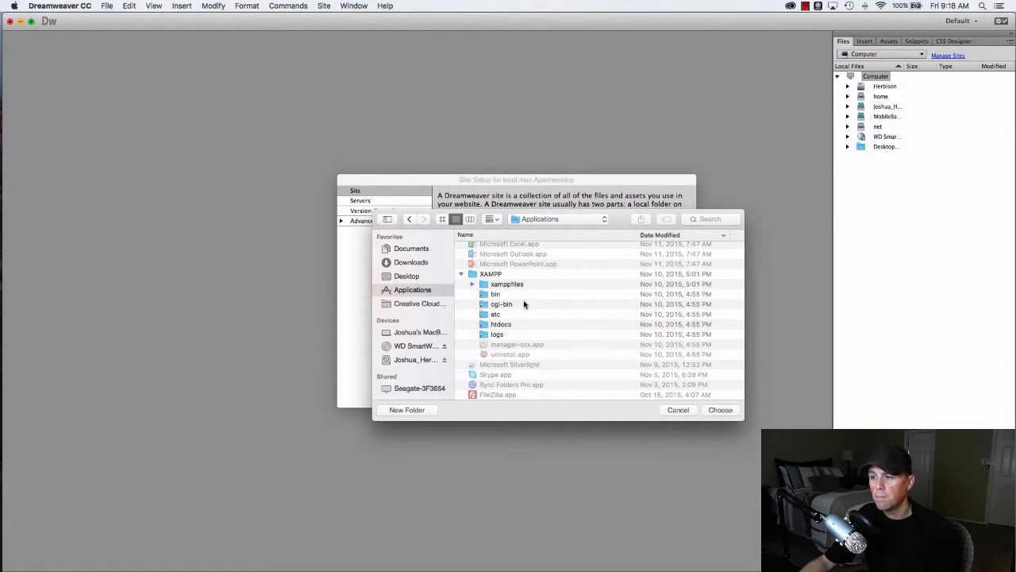
double_click(482, 326)
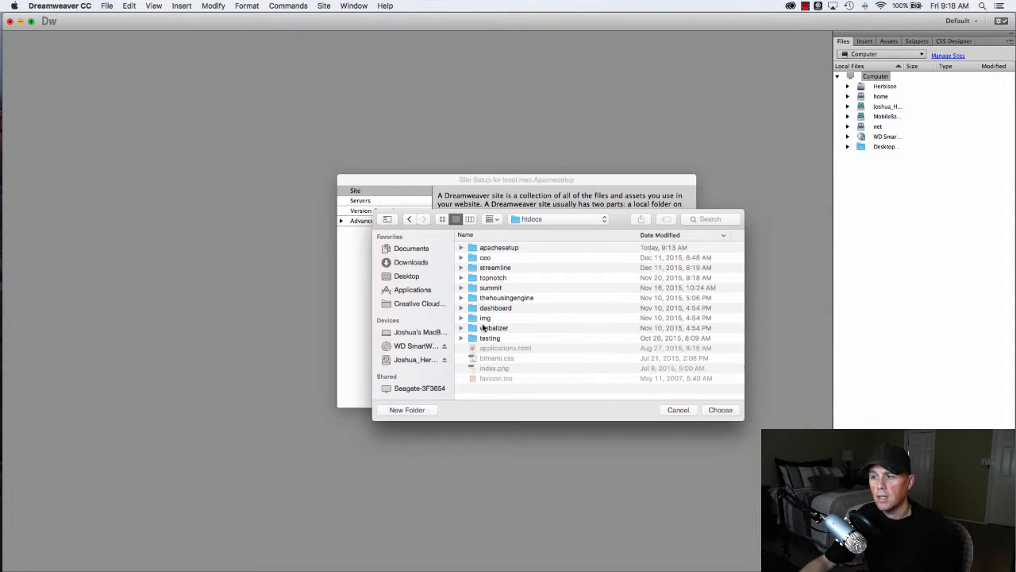
double_click(500, 248)
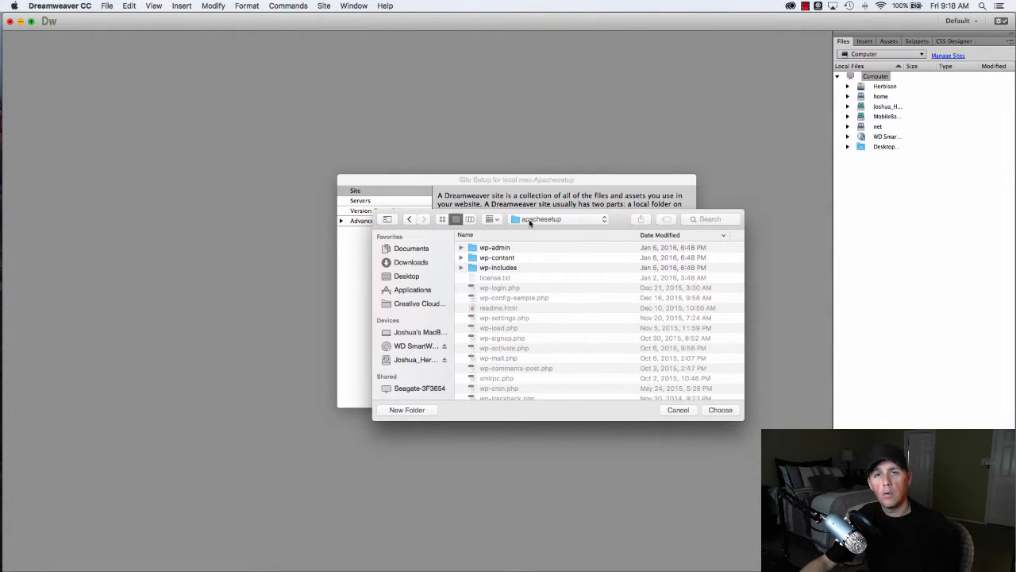
left_click(719, 411)
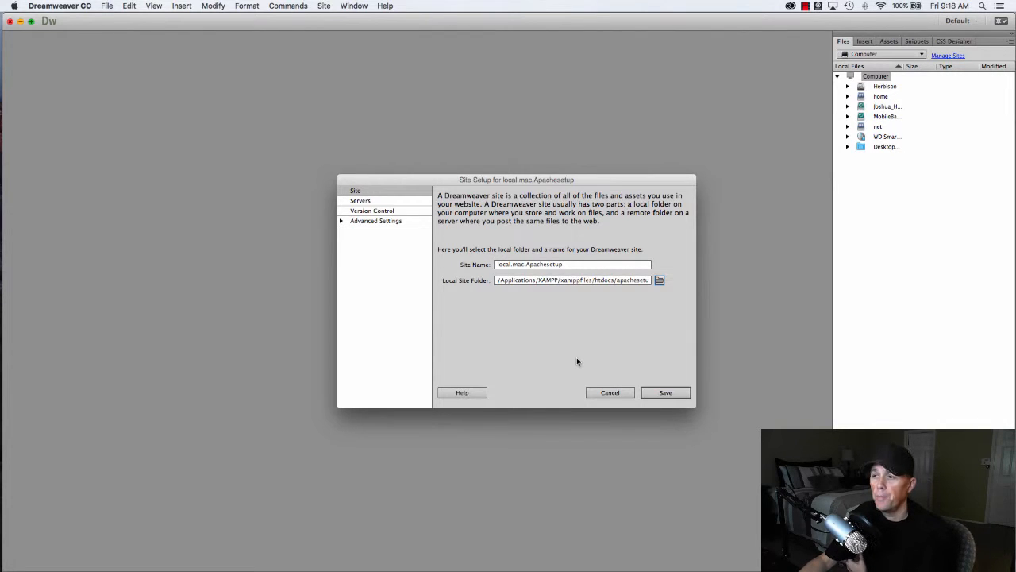
left_click(354, 201)
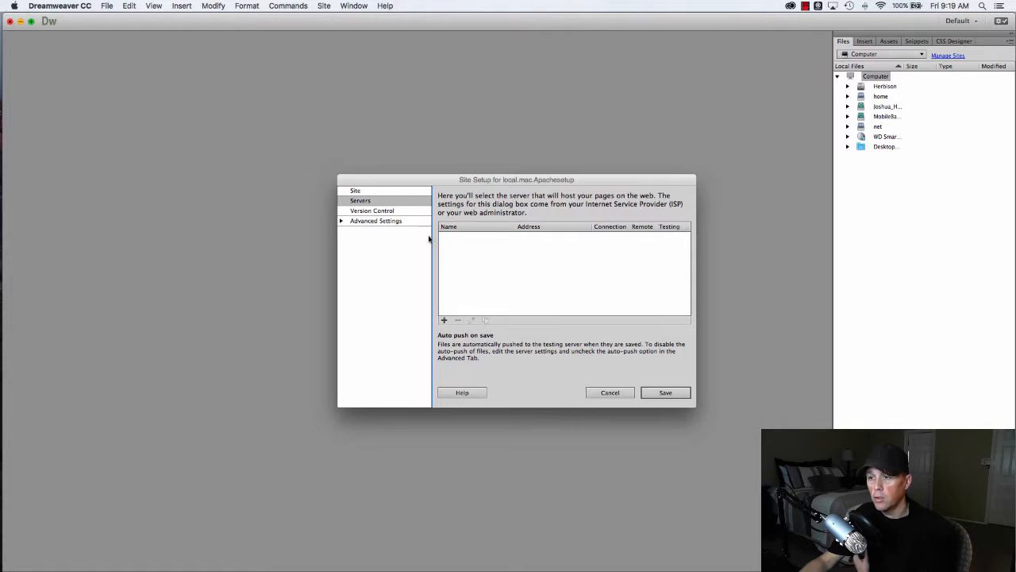
left_click(362, 192)
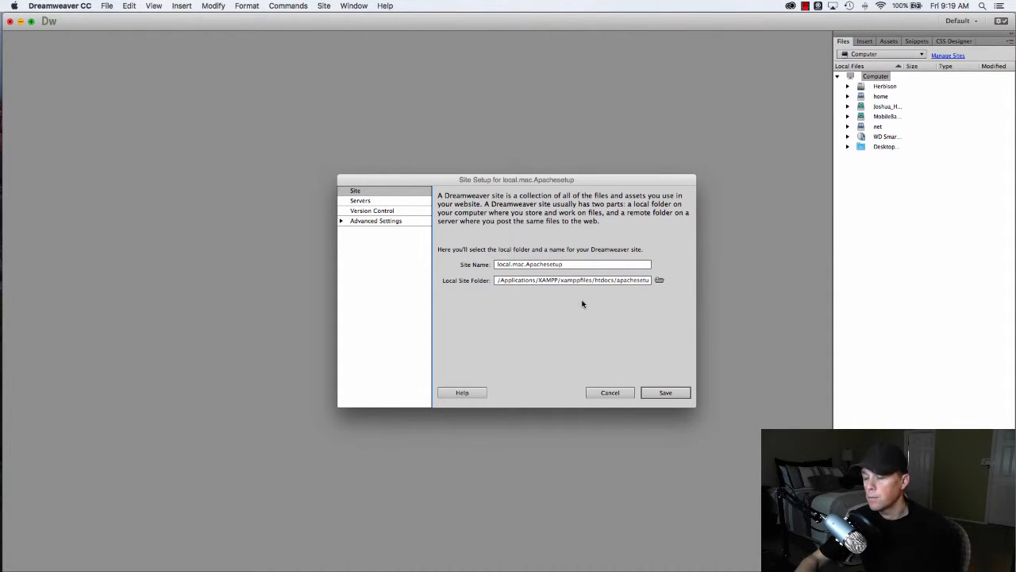
- Save the local.mac.Apachesetup site definition and widen the Local Files name column
left_click(669, 391)
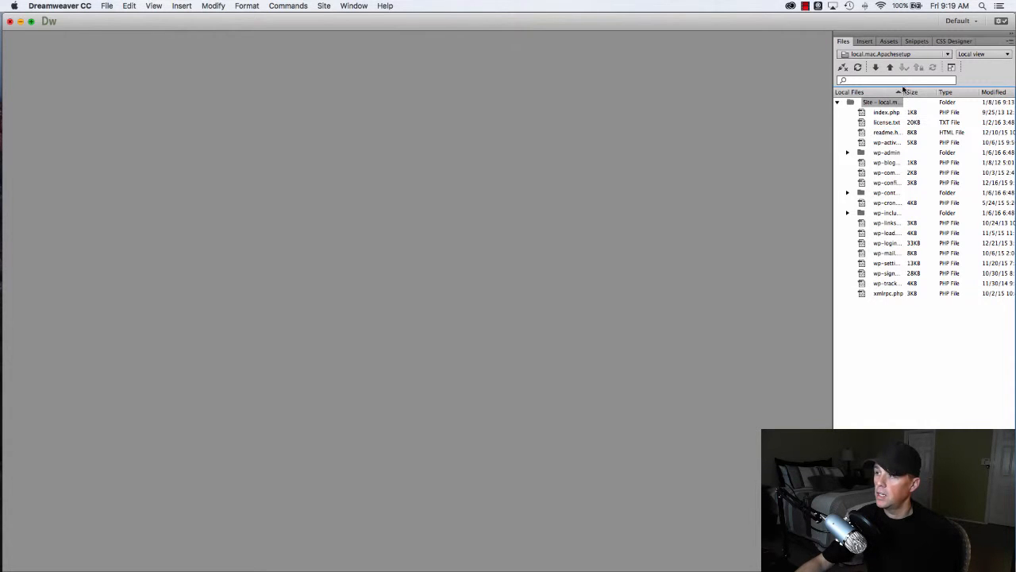
left_click_drag(903, 91, 952, 91)
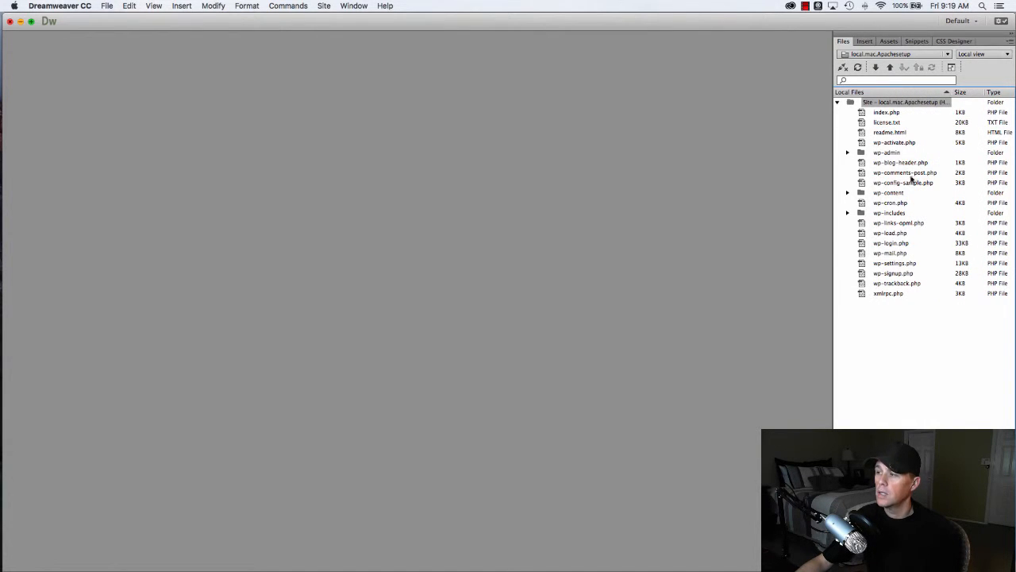
key("super+Tab")
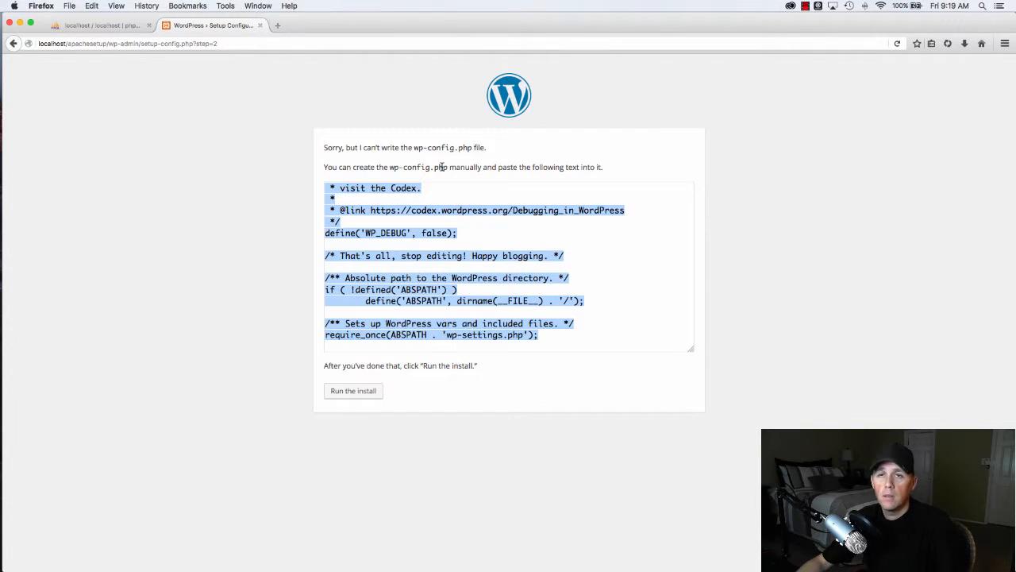
key("super+Tab")
key("super+Tab")
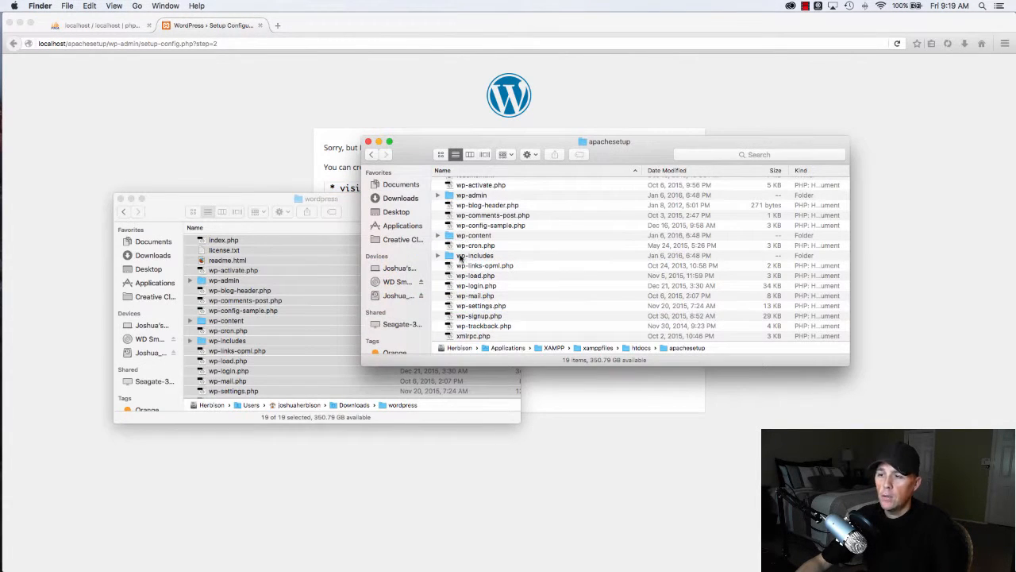
left_click(373, 156)
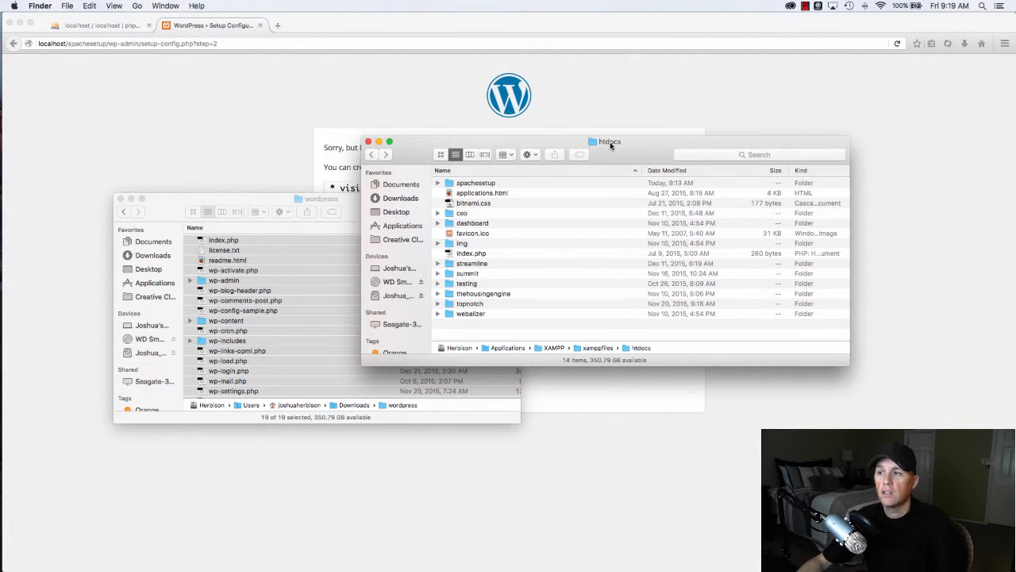
left_click(477, 184)
right_click(474, 184)
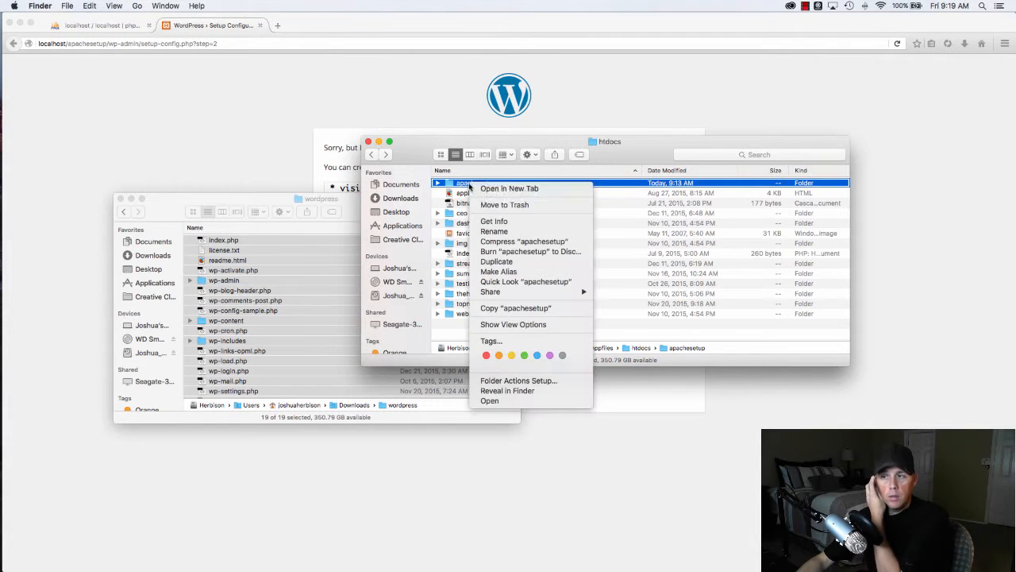
left_click(504, 221)
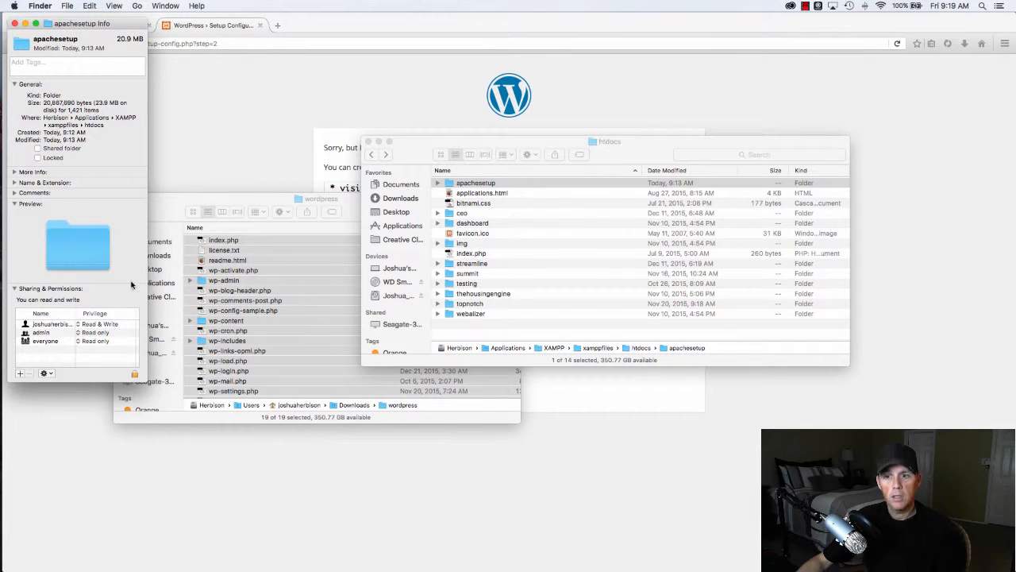
left_click(15, 23)
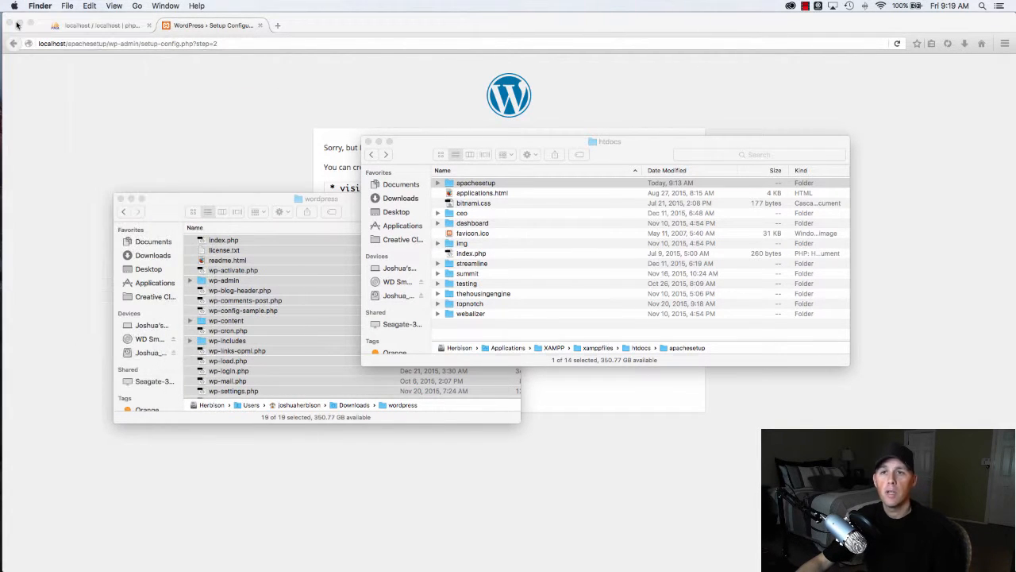
left_click(567, 243)
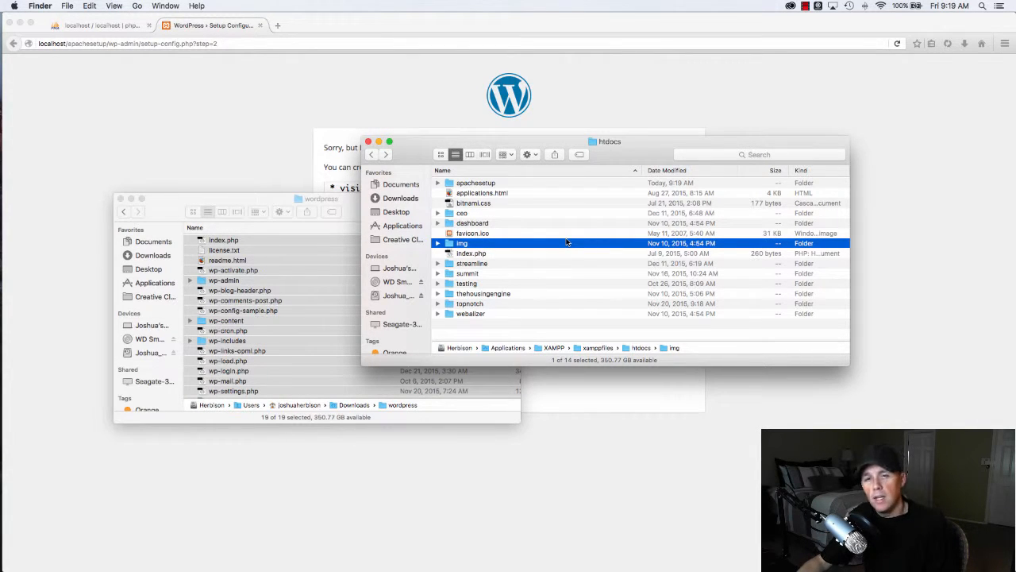
left_click(271, 157)
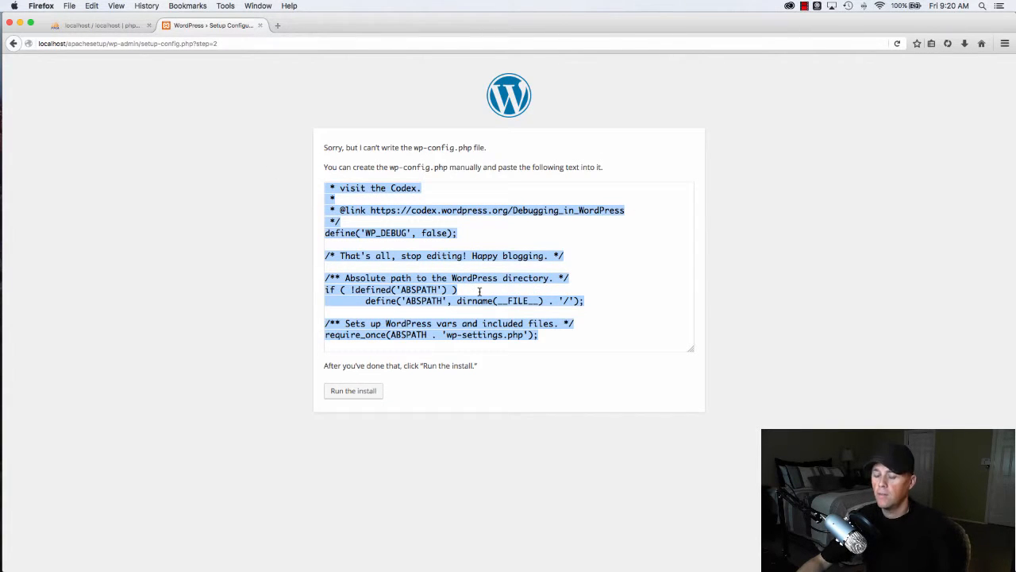
- Create a new PHP document in Dreamweaver and replace its starter code with the WordPress config code
key("super+Tab")
key("super+Tab")
key("super+Tab")
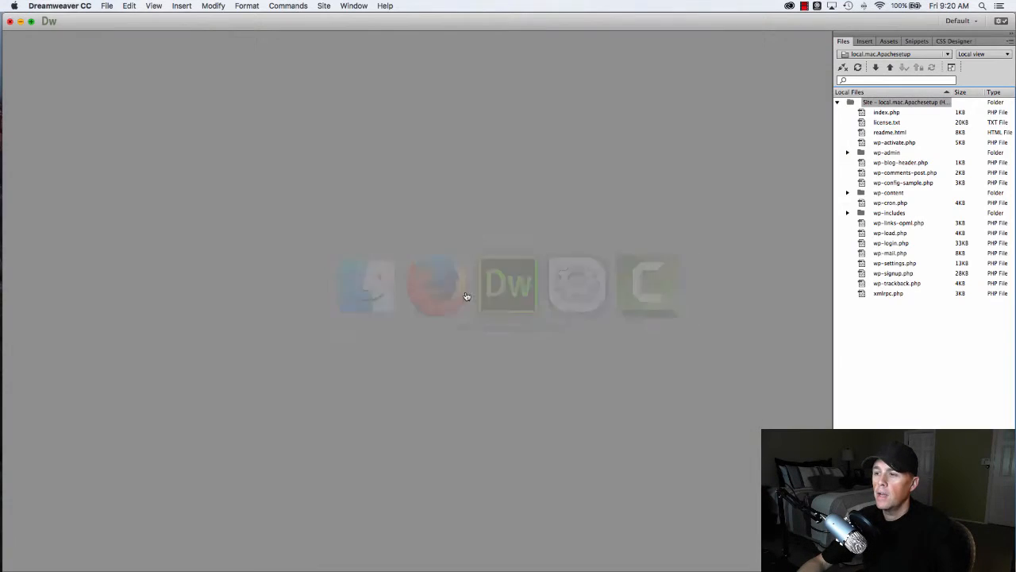
key("super+n")
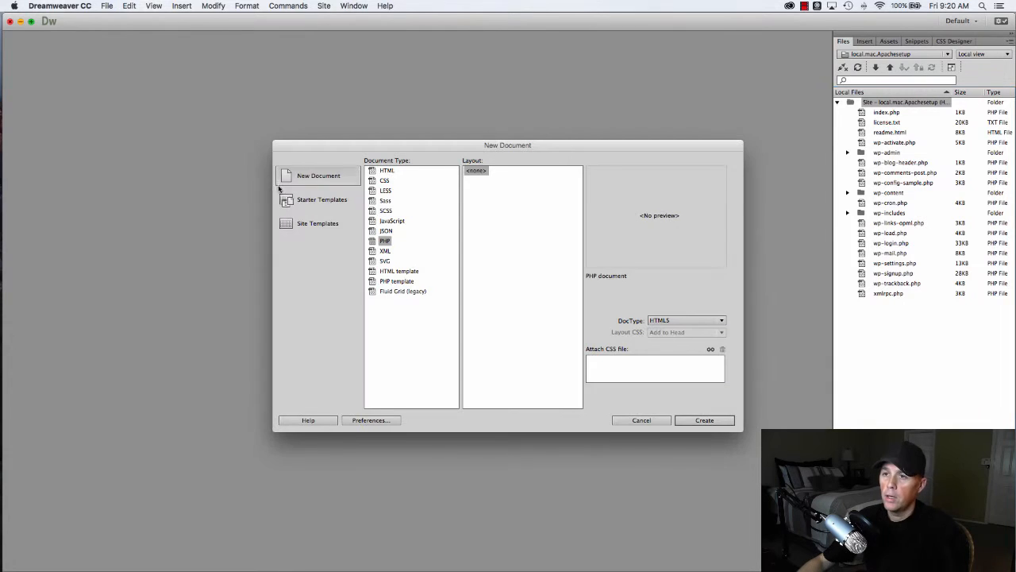
left_click(706, 420)
left_click_drag(228, 156, 20, 58)
key("BackSpace")
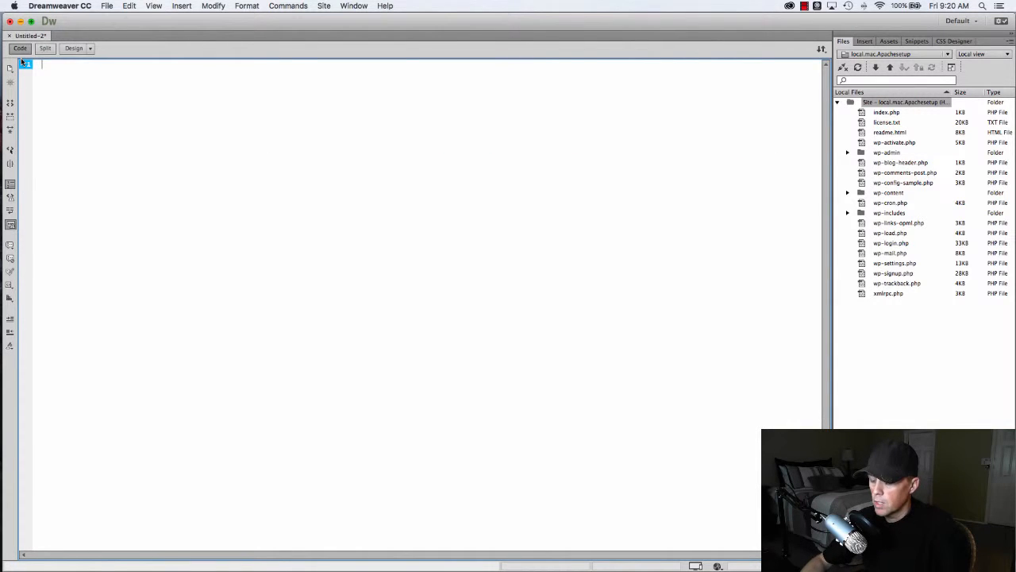
key("super+v")
- Check the pasted code against the setup page, then save it as wp-config.php in apachesetup
key("super+Tab")
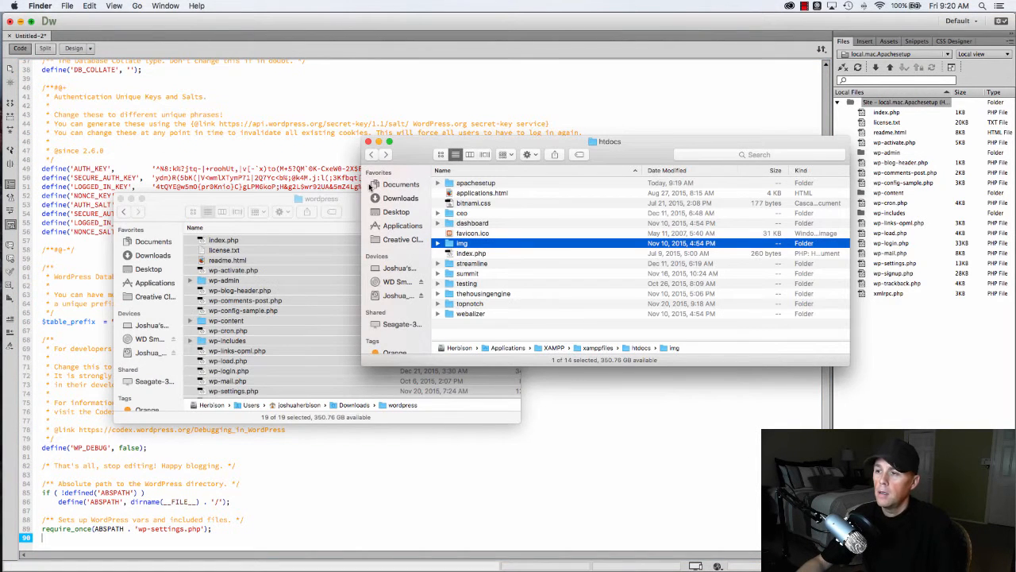
key("super+Tab")
key("super+Tab")
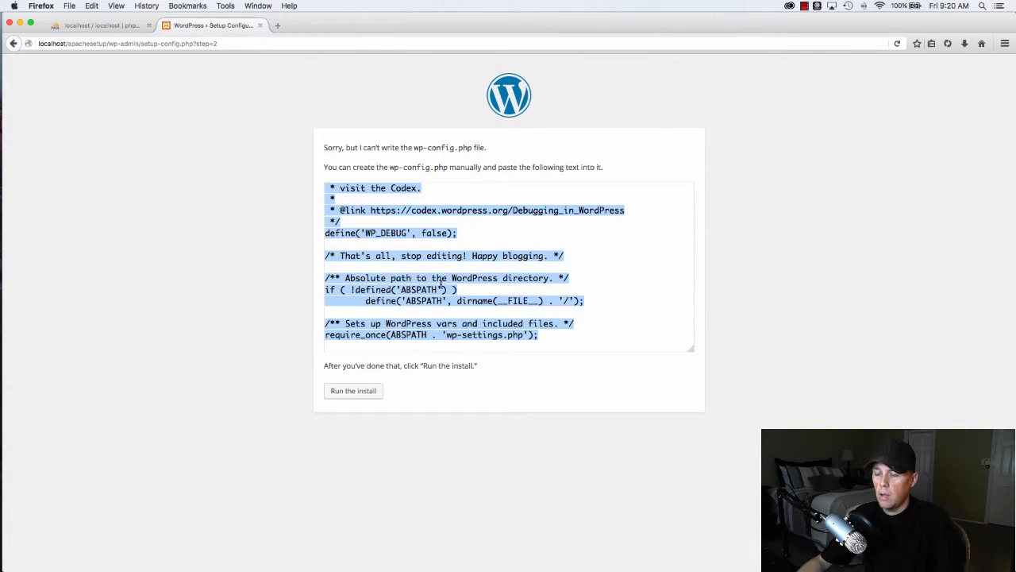
key("super+Tab")
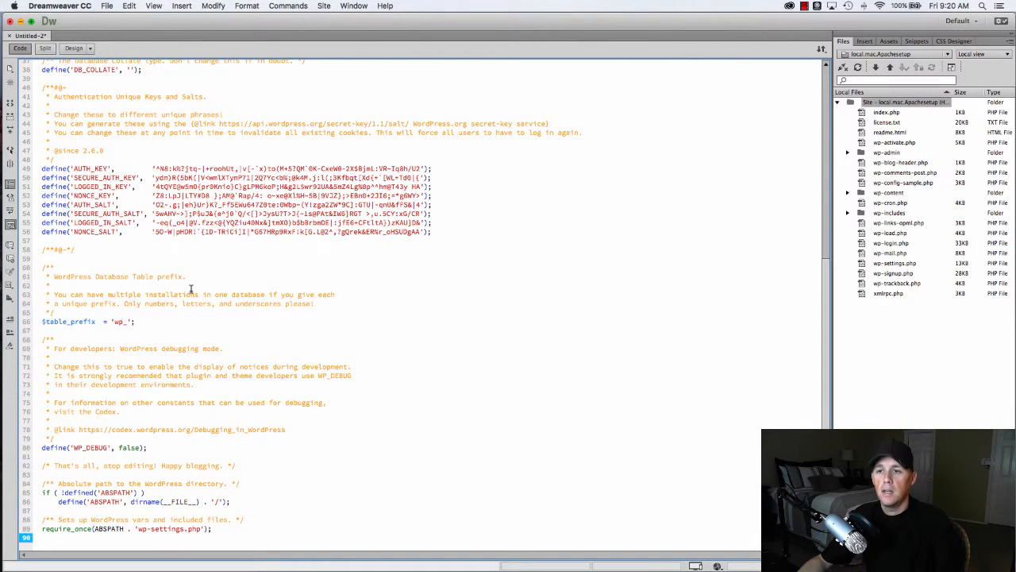
scroll(231, 279, "up", 10)
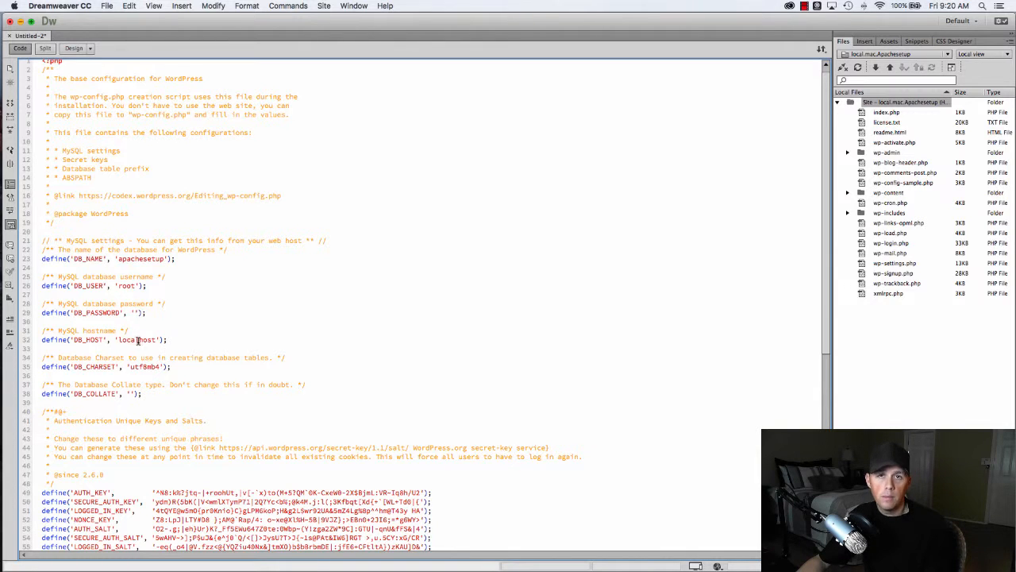
scroll(214, 266, "up", 1)
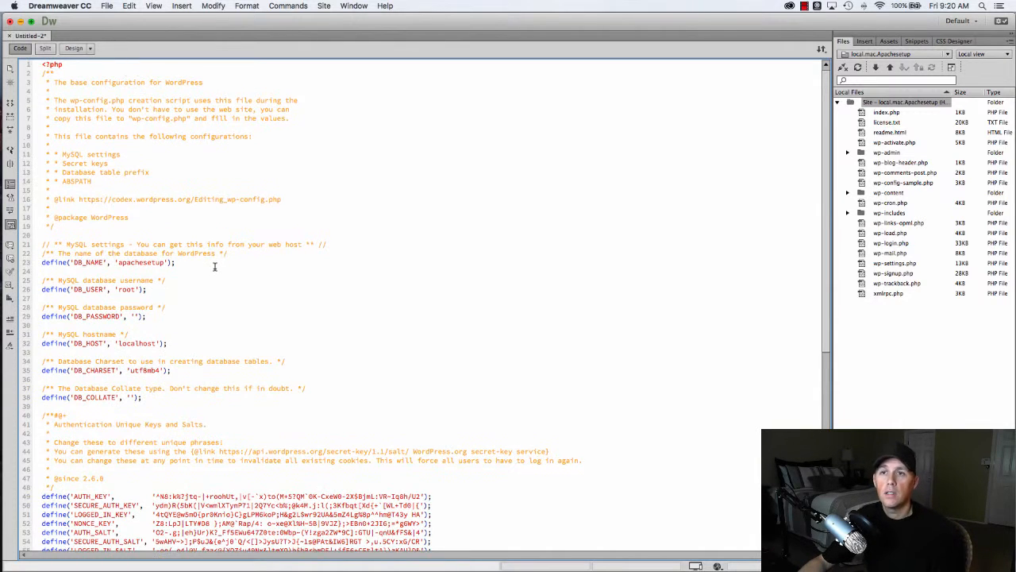
key("super+s")
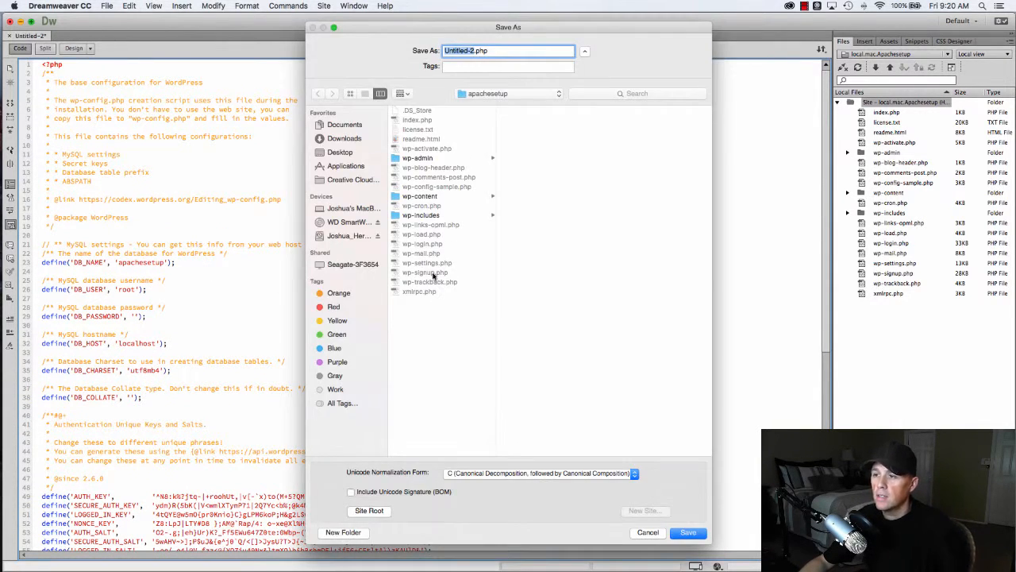
type("wp")
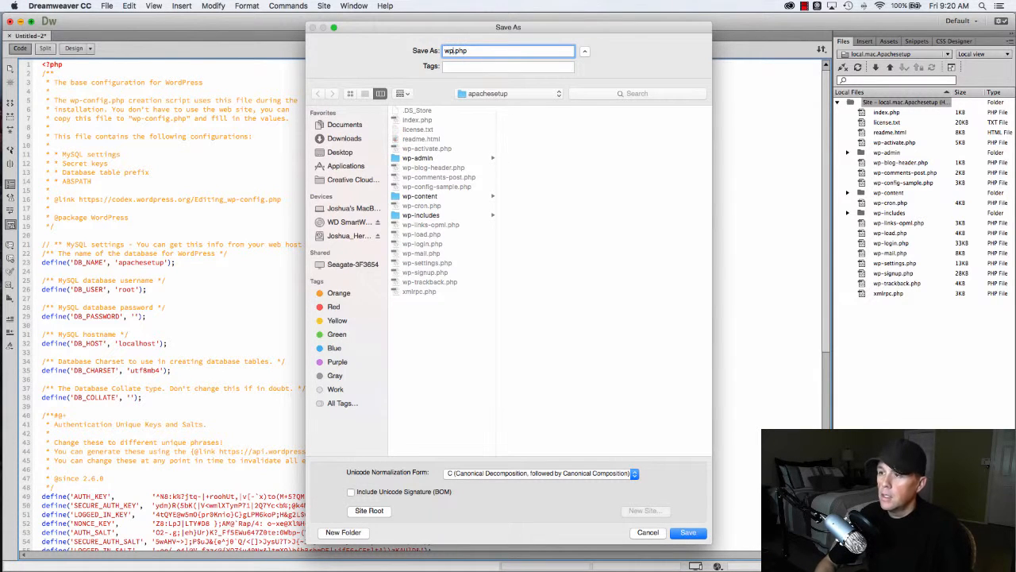
type("-config")
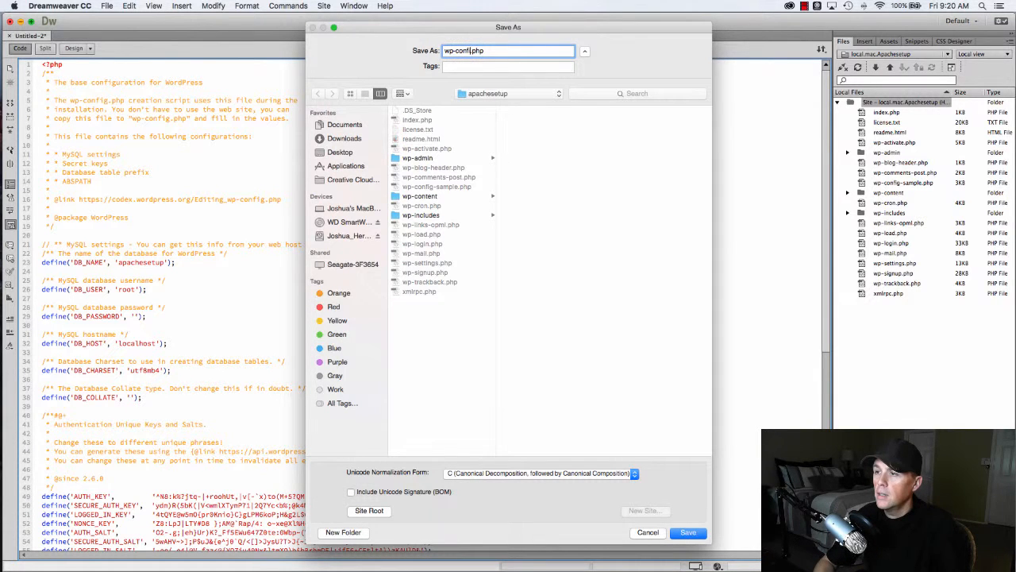
left_click(688, 532)
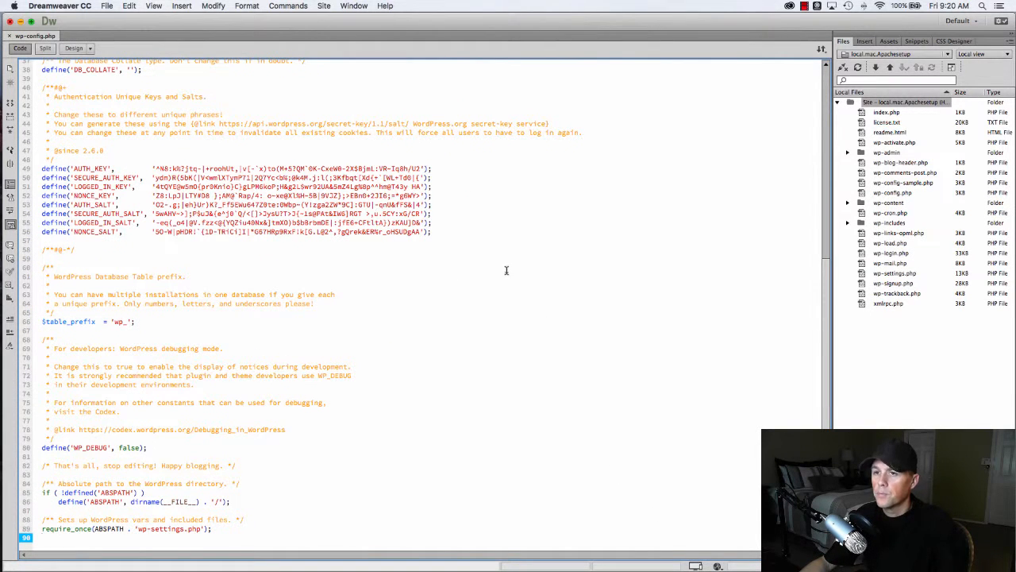
key("super+Tab")
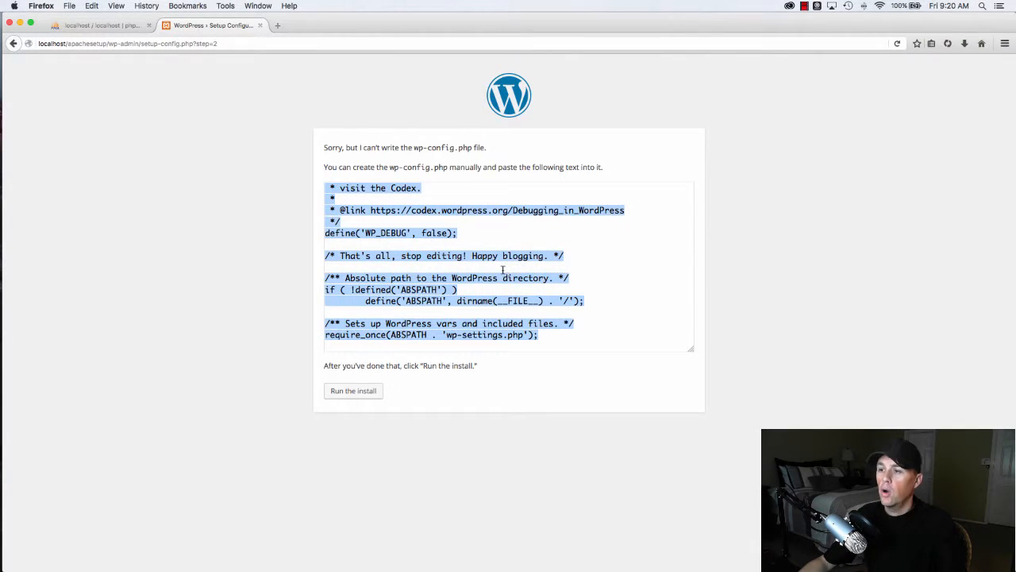
- Start the WordPress installation and fill in site title 'Apache Setup' and username 'admin'
left_click(352, 390)
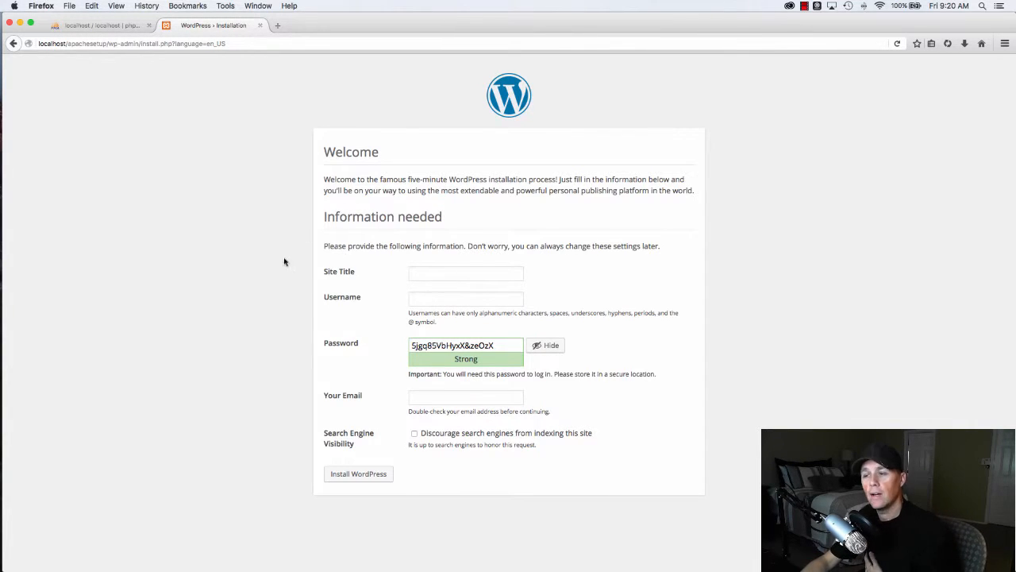
left_click(458, 272)
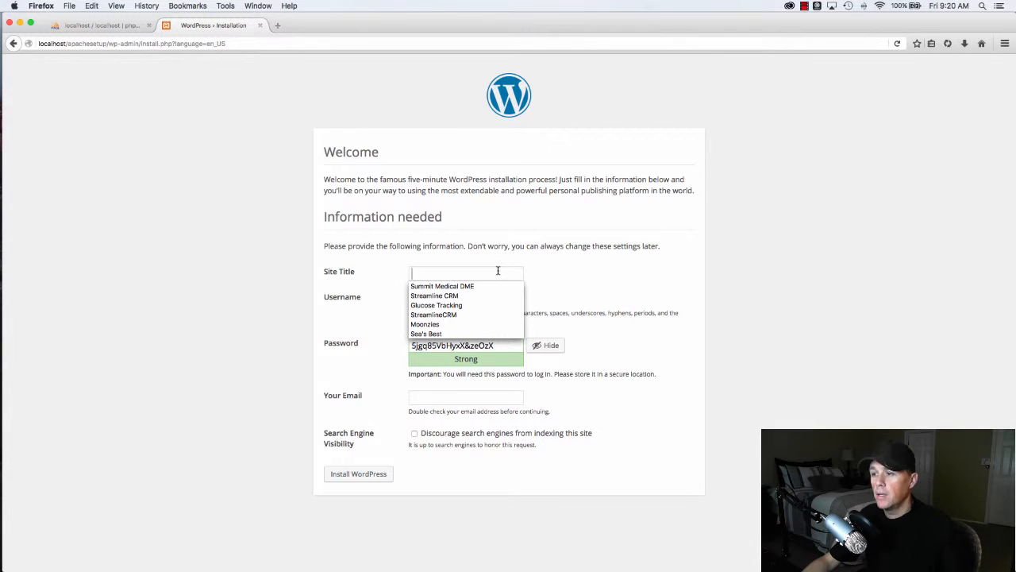
left_click(473, 272)
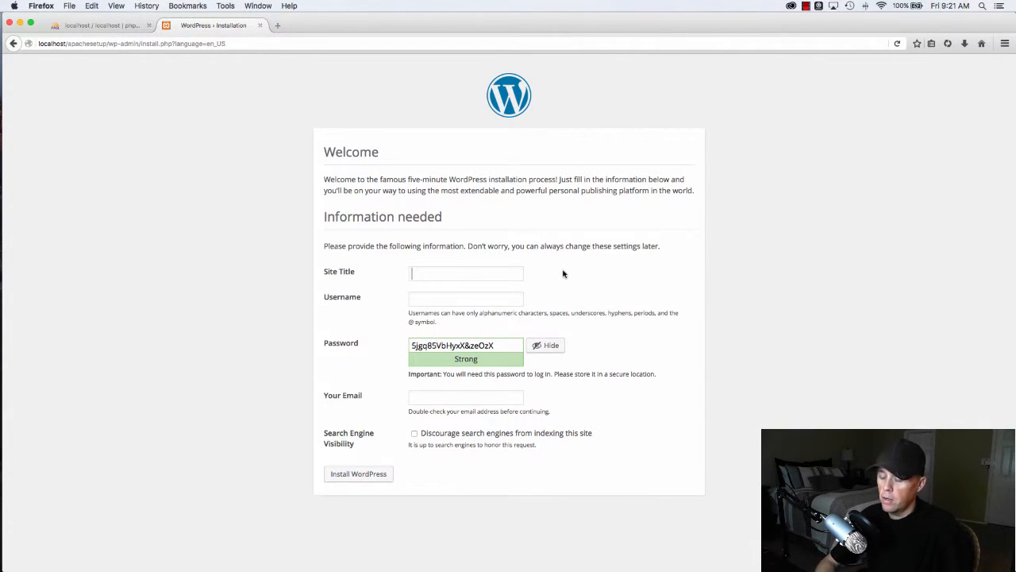
type("Apache Setup")
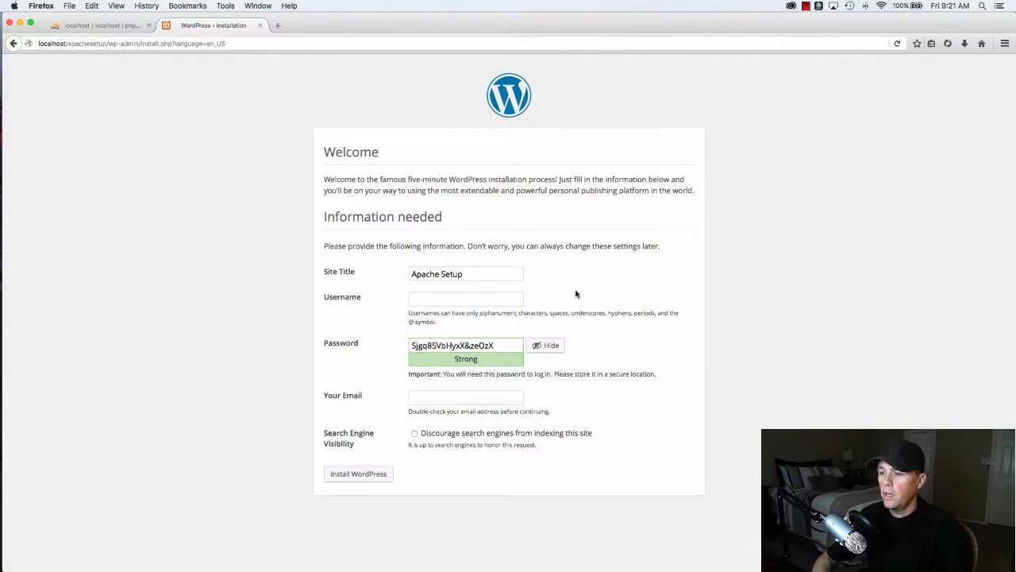
type("admin")
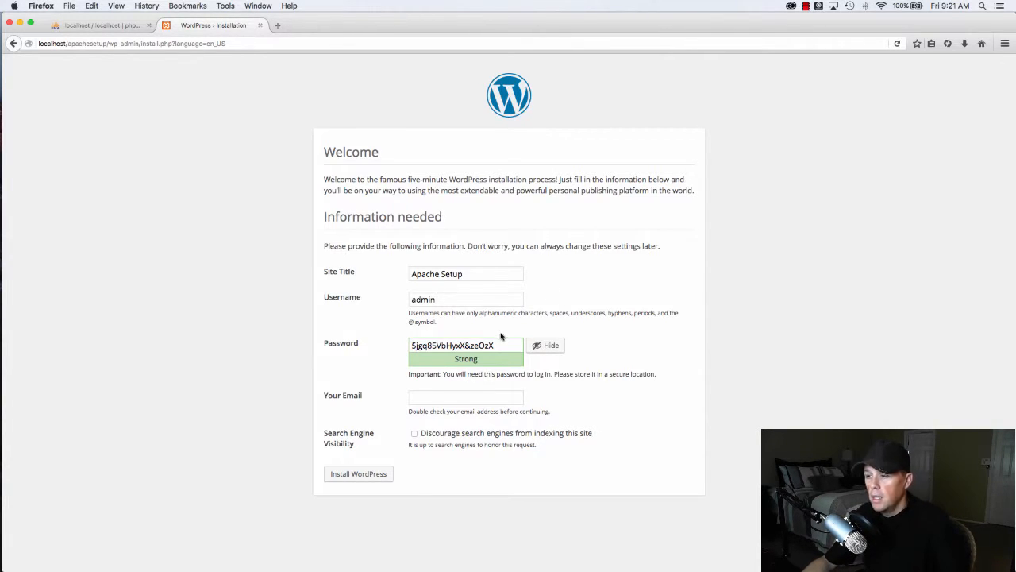
- Replace the generated password with a confirmed weak one, enter the email, and install WordPress
left_click_drag(500, 343, 396, 341)
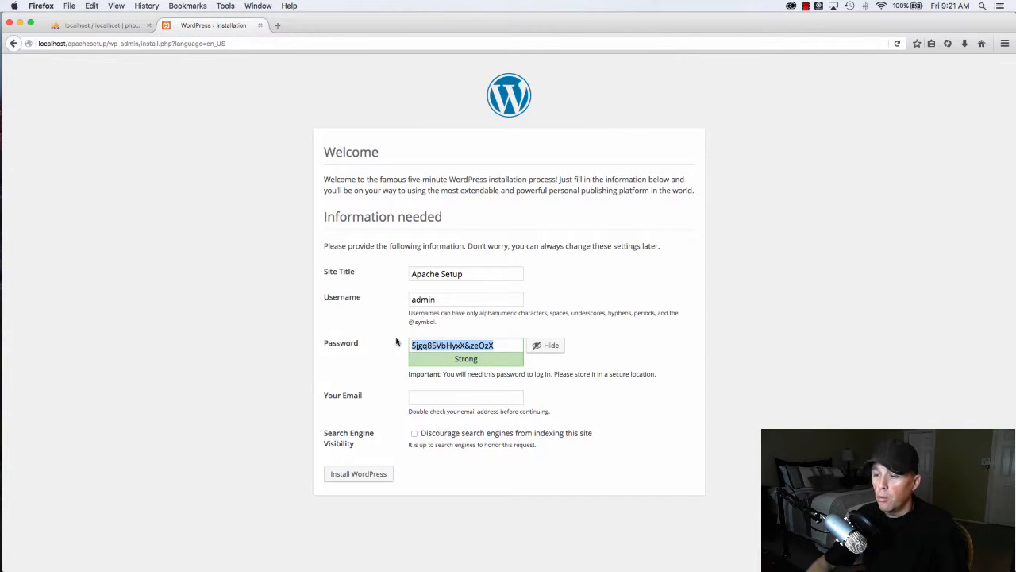
type("123456")
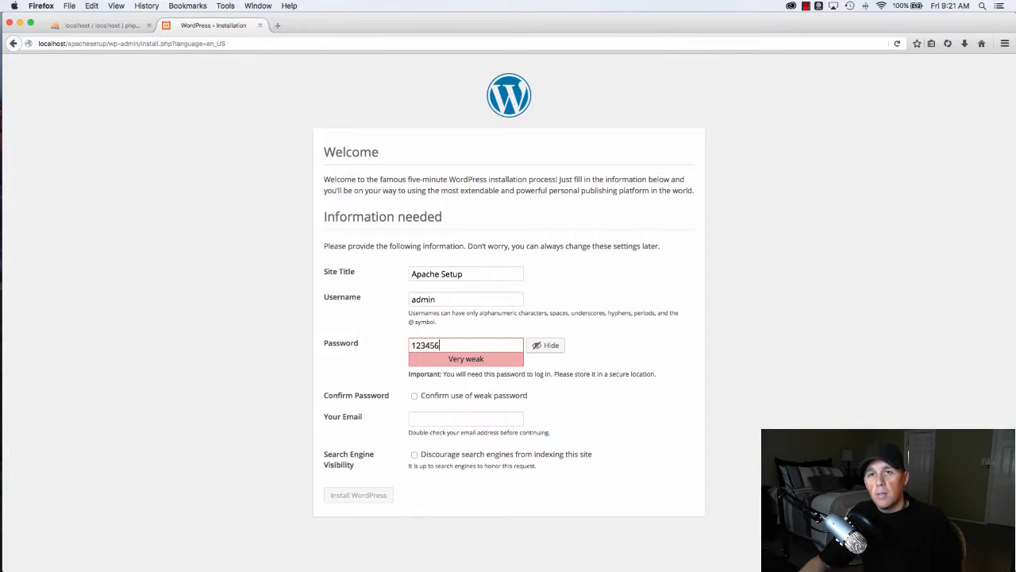
left_click(414, 395)
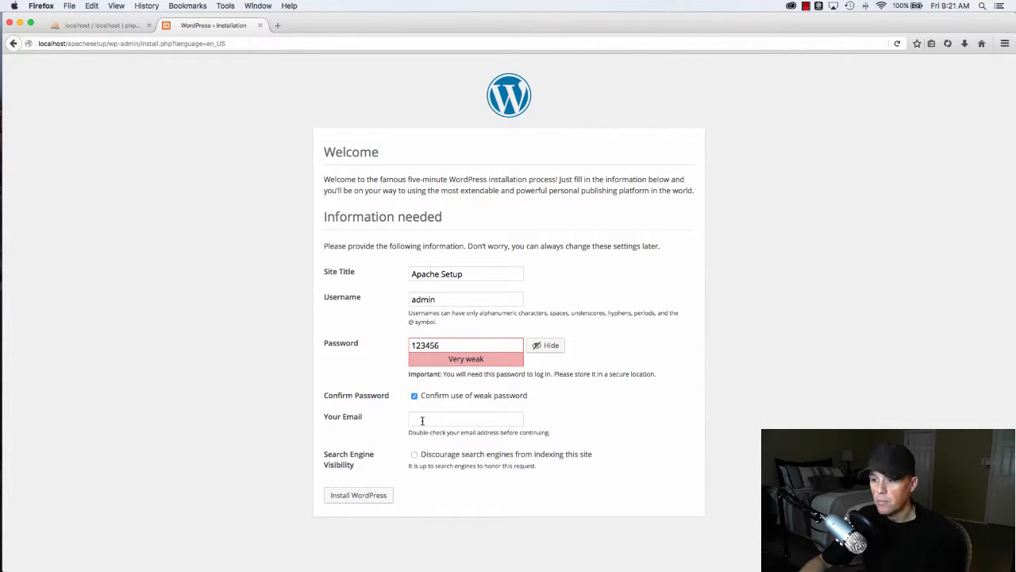
key("Tab")
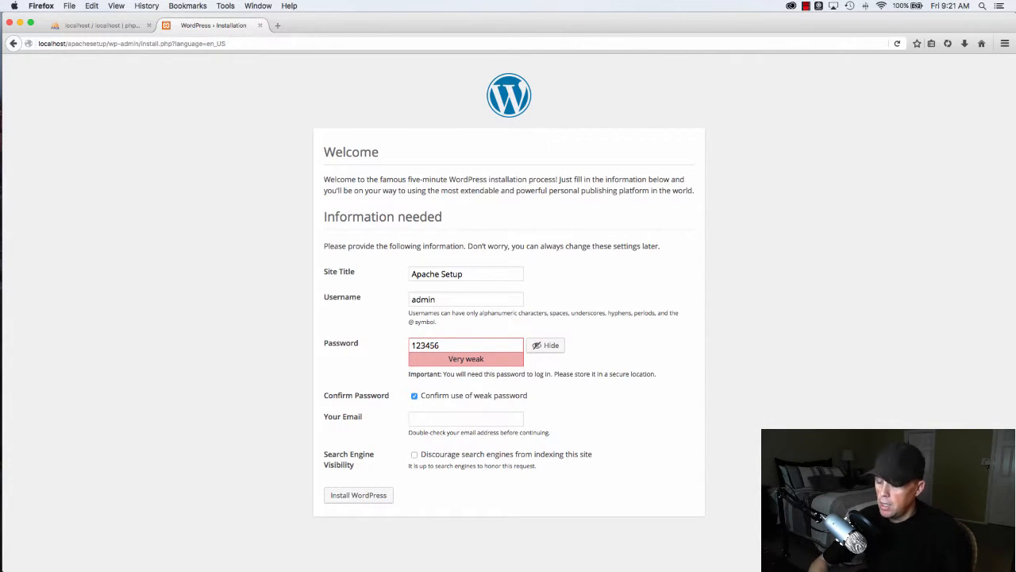
type("jo")
key("BackSpace")
key("BackSpace")
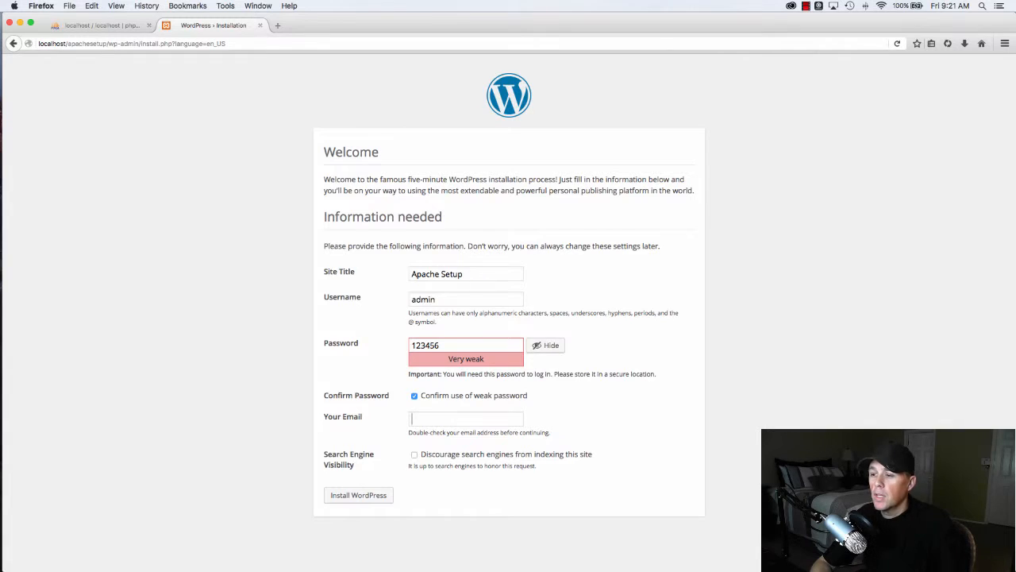
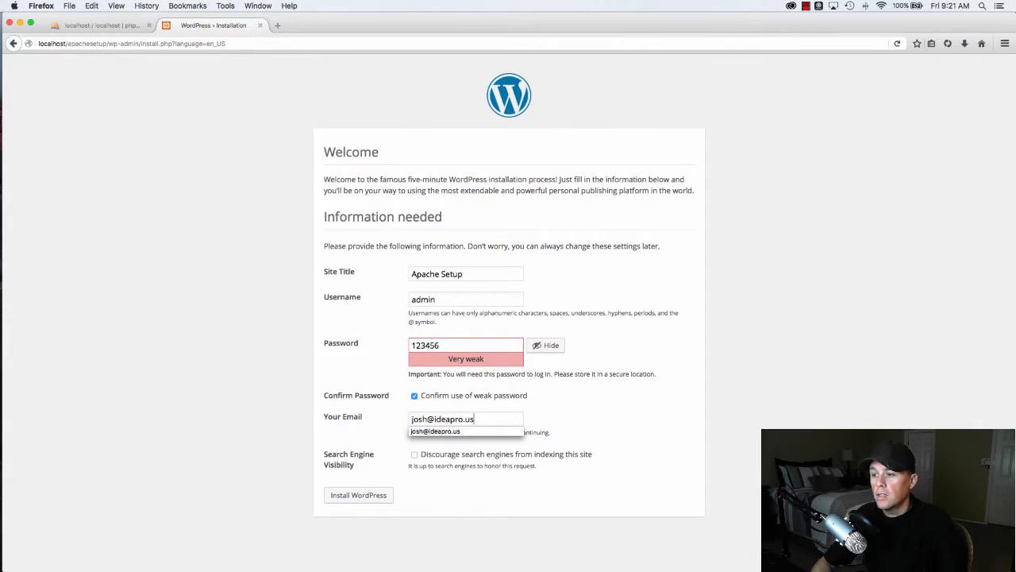
left_click(653, 420)
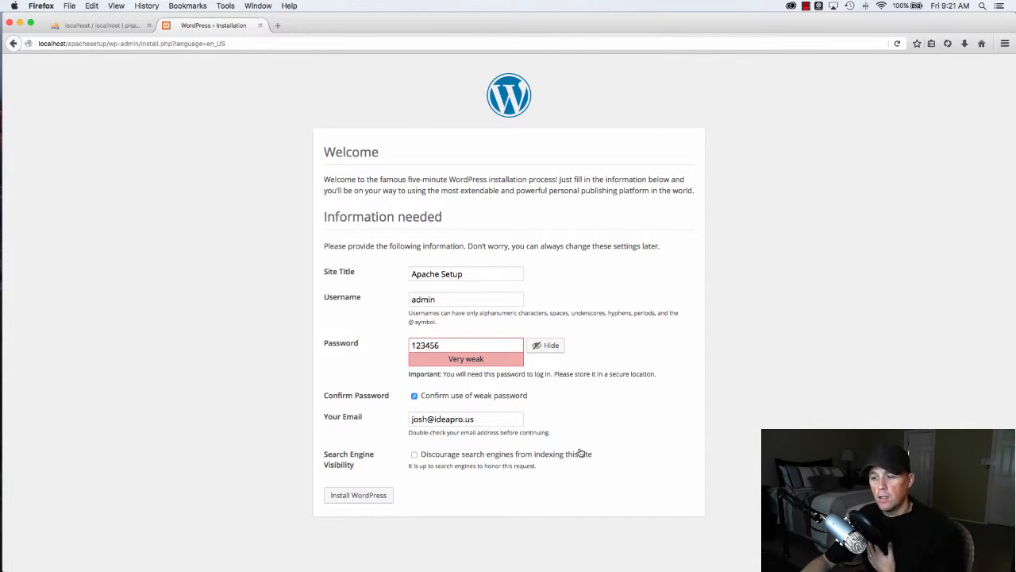
left_click(370, 494)
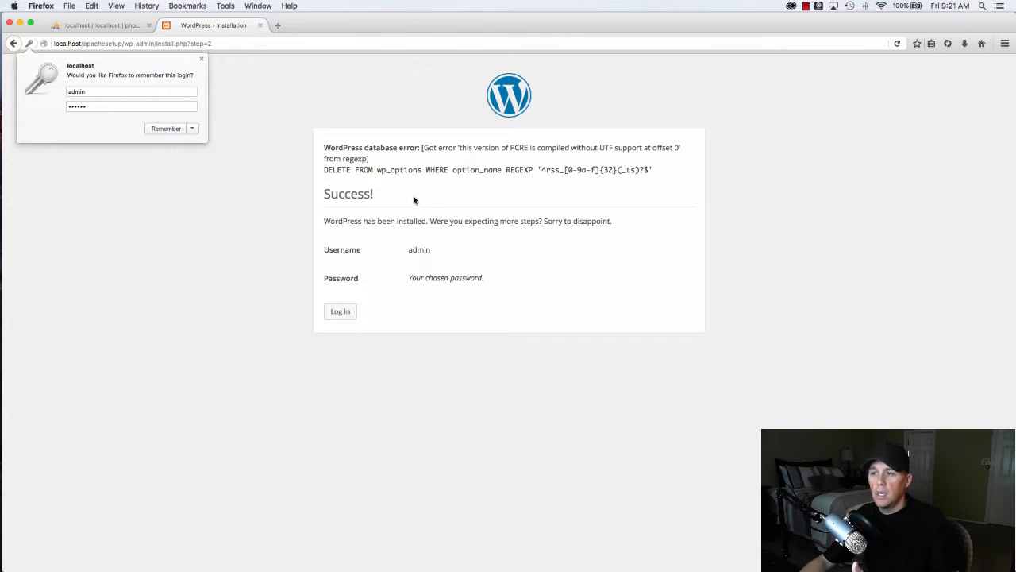
- Dismiss the remember-login popup, review the database error text, and proceed to the Log In screen
left_click(752, 243)
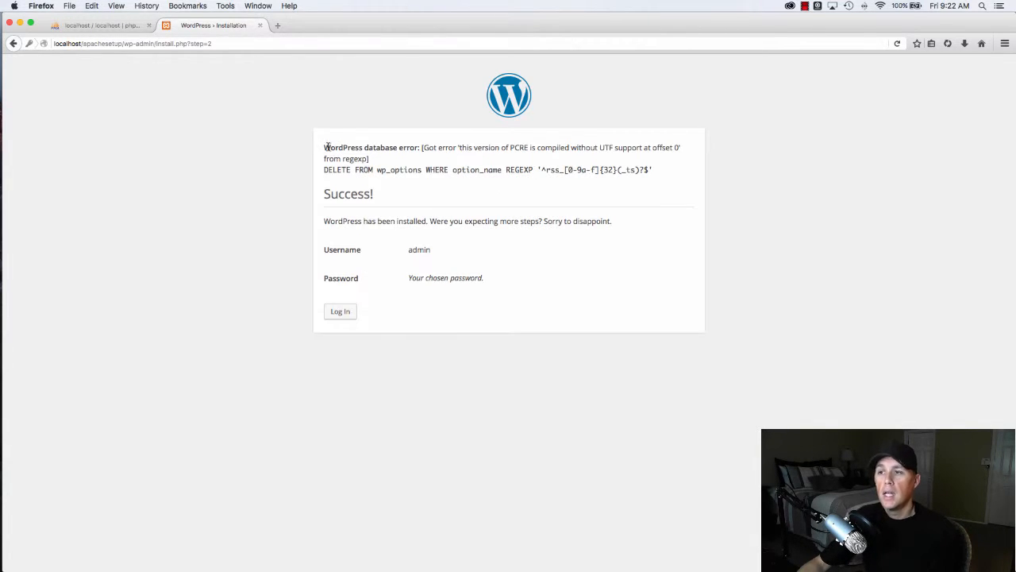
left_click_drag(327, 147, 710, 174)
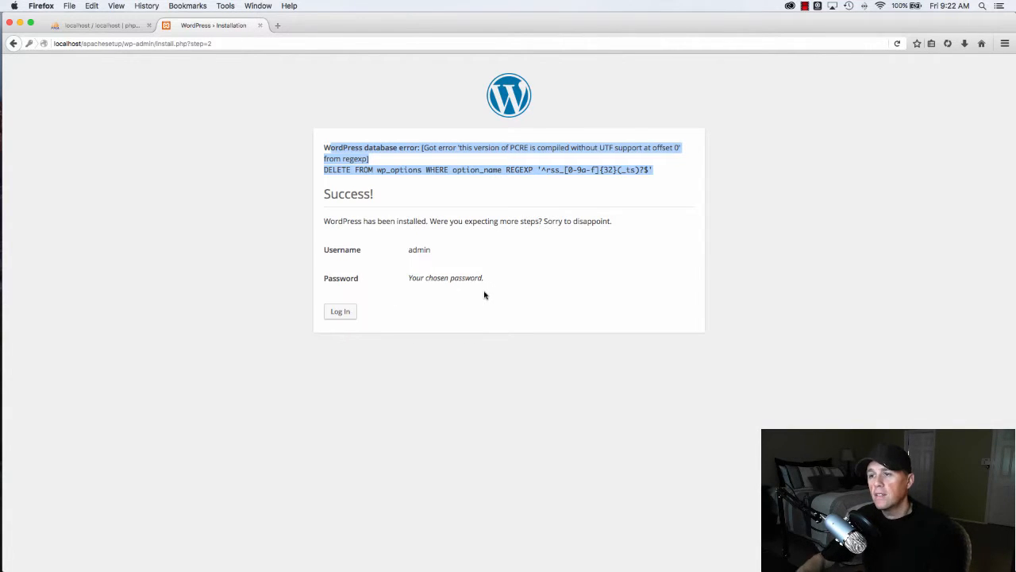
left_click(518, 284)
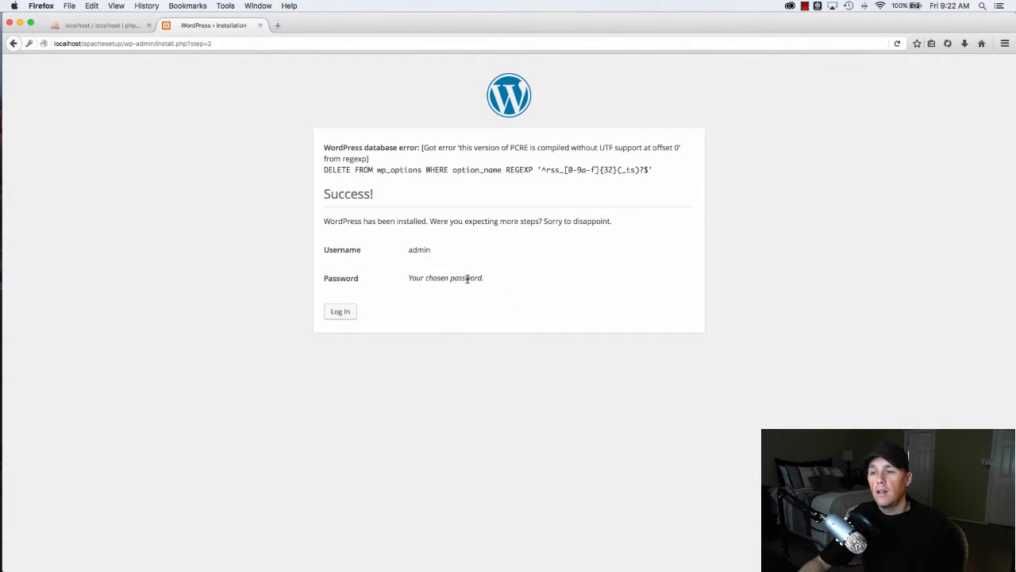
left_click(340, 314)
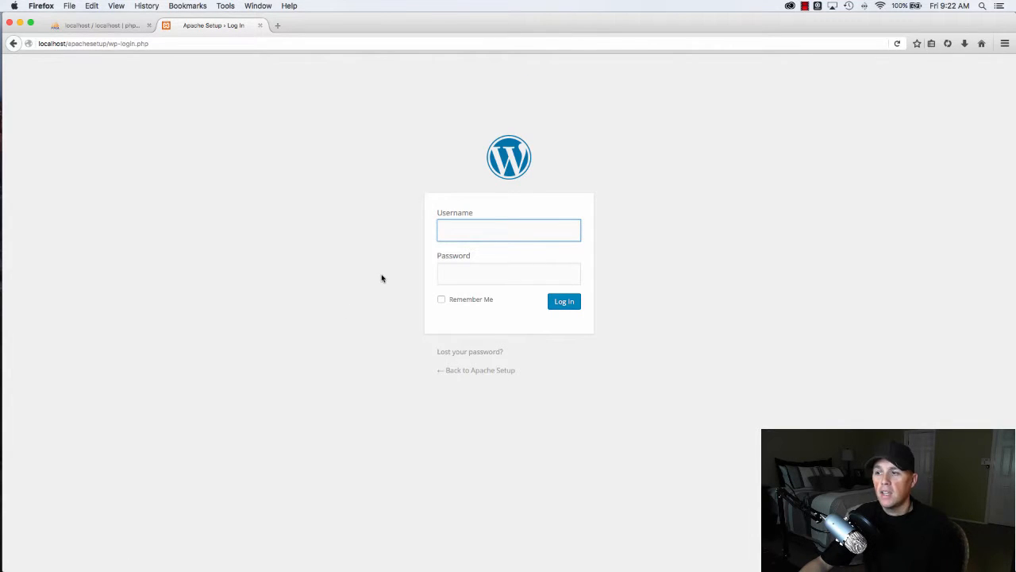
- Sign in to the dashboard as admin and go to Appearance > Themes
type("admin")
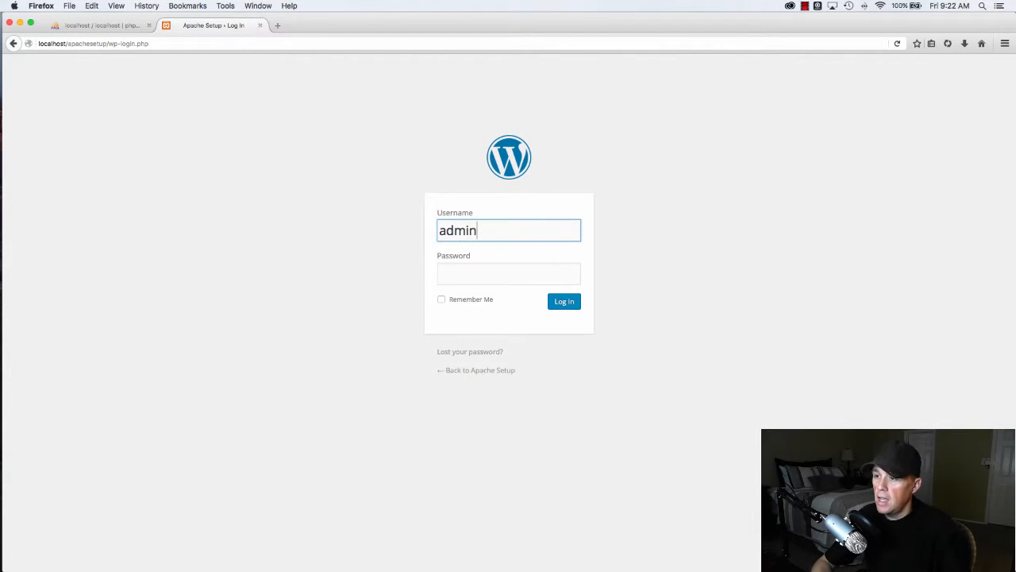
key("Tab")
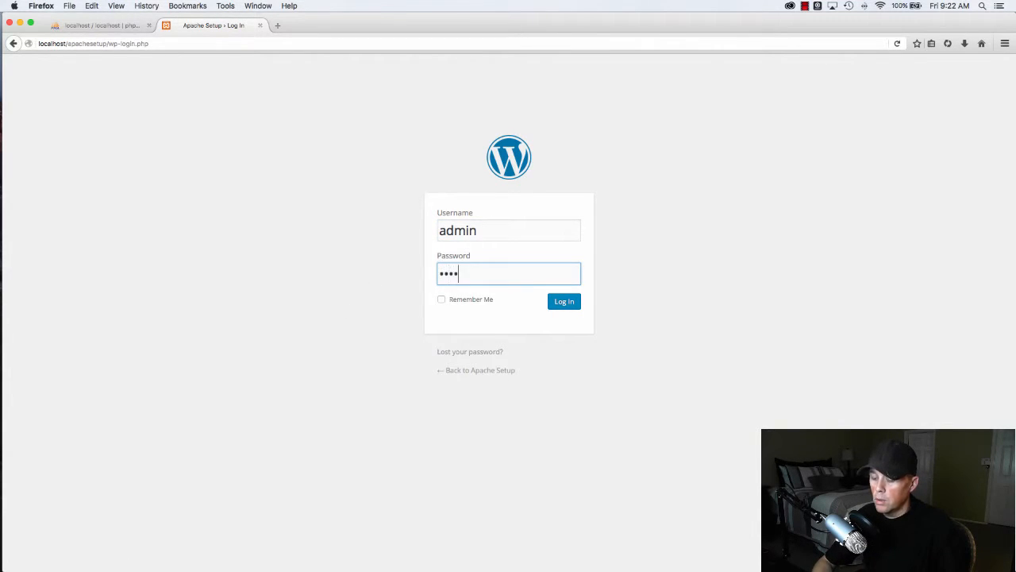
left_click(577, 304)
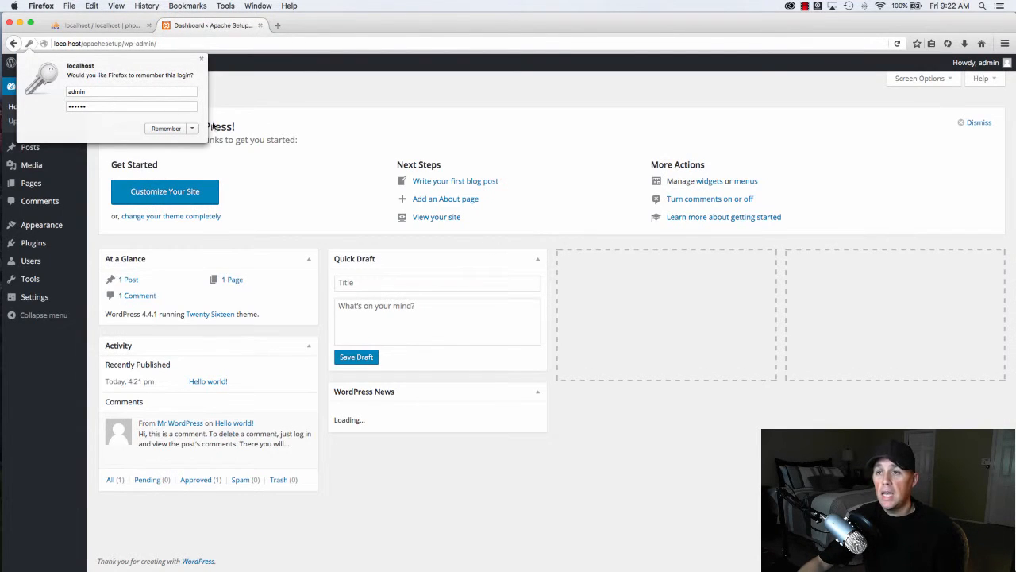
left_click(213, 74)
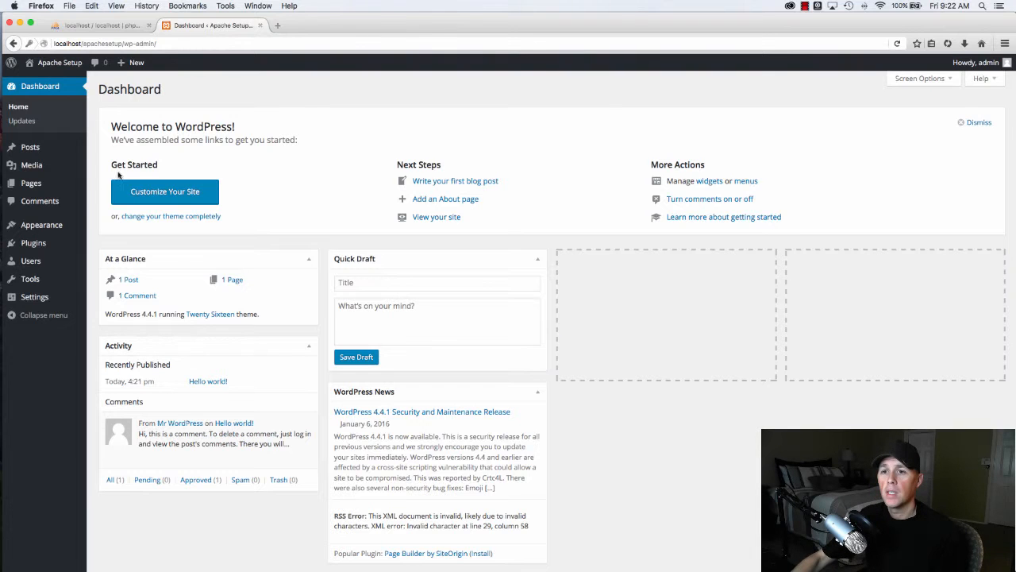
left_click(47, 224)
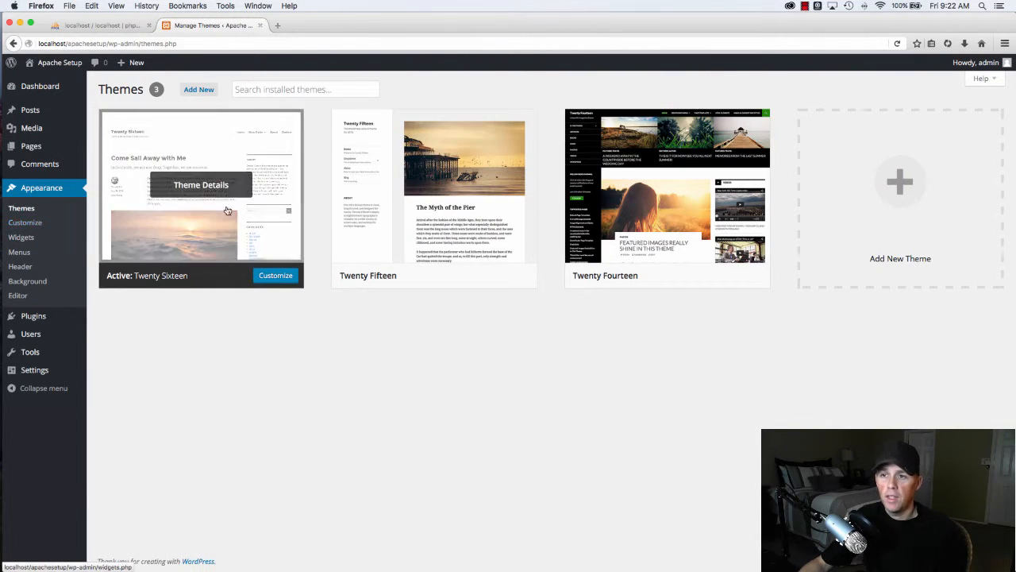
- View the localhost/apachesetup/ front page in a new tab, then return to the Themes tab
left_click(278, 26)
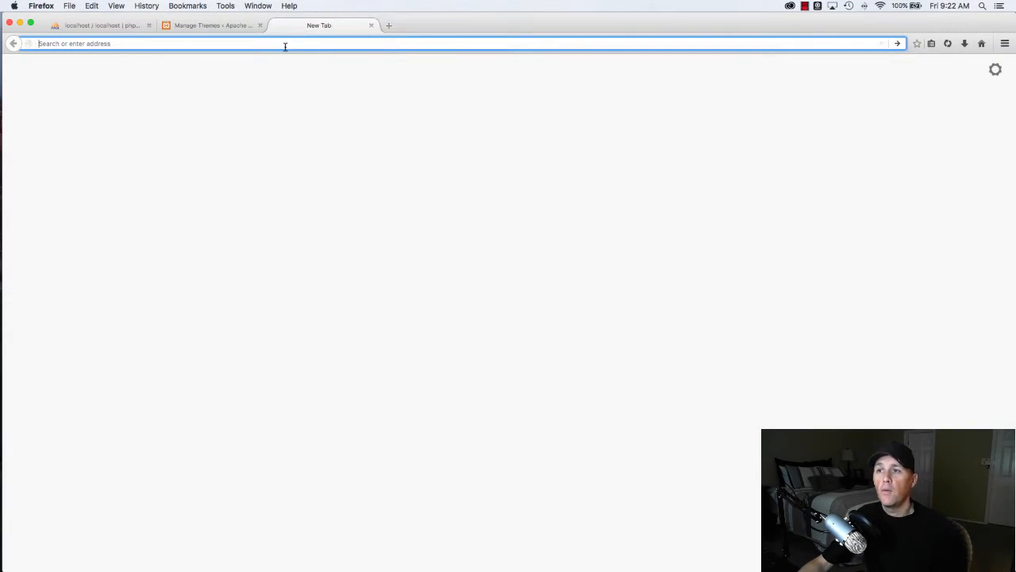
type("localhost/a")
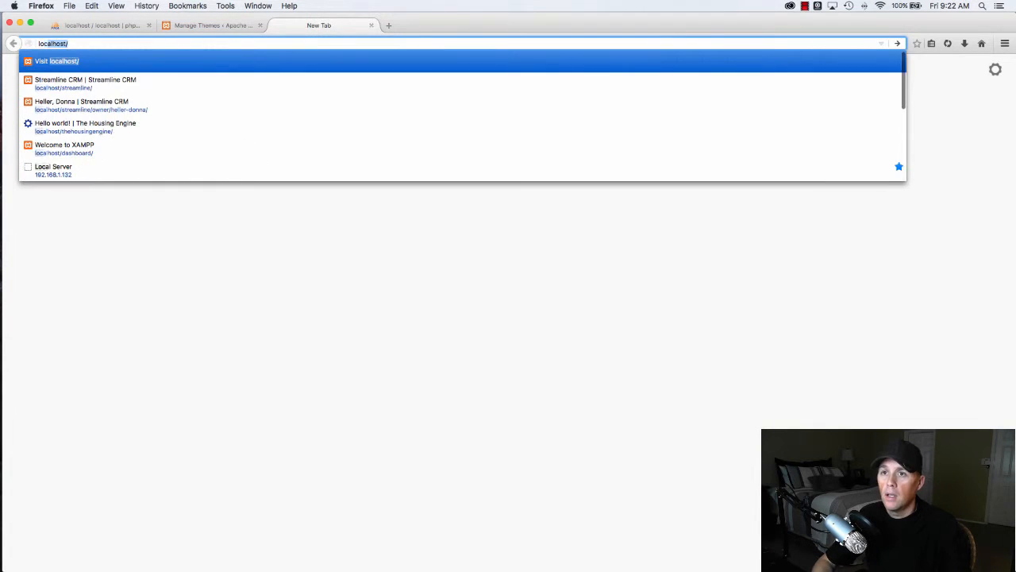
type("pa")
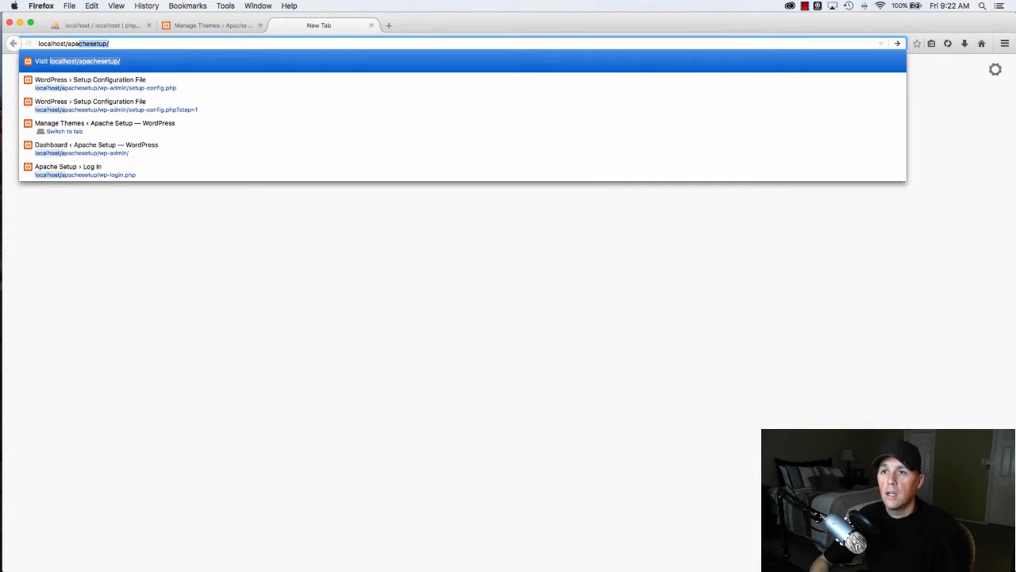
key("Return")
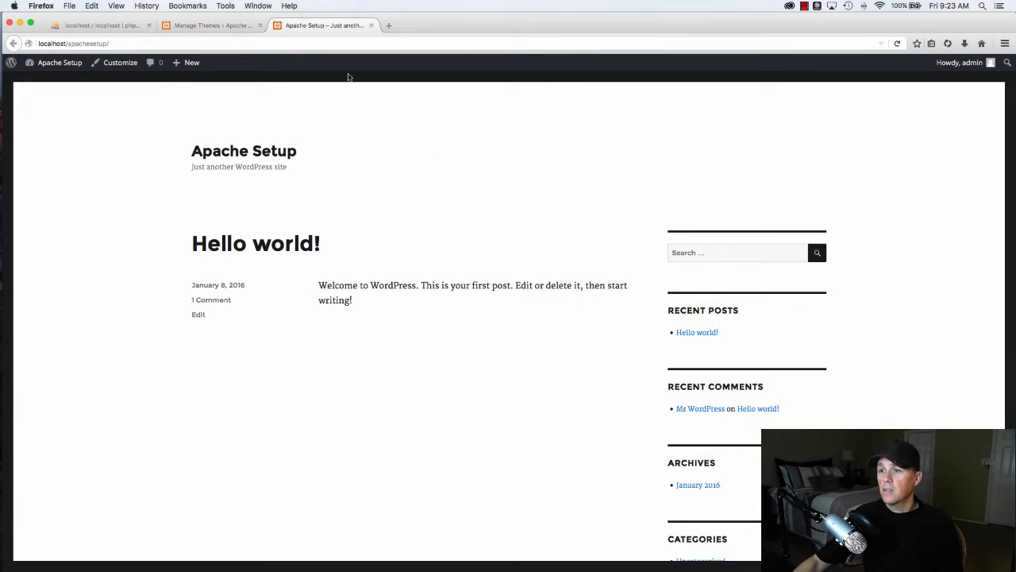
scroll(442, 154, "down", 5)
scroll(443, 154, "up", 5)
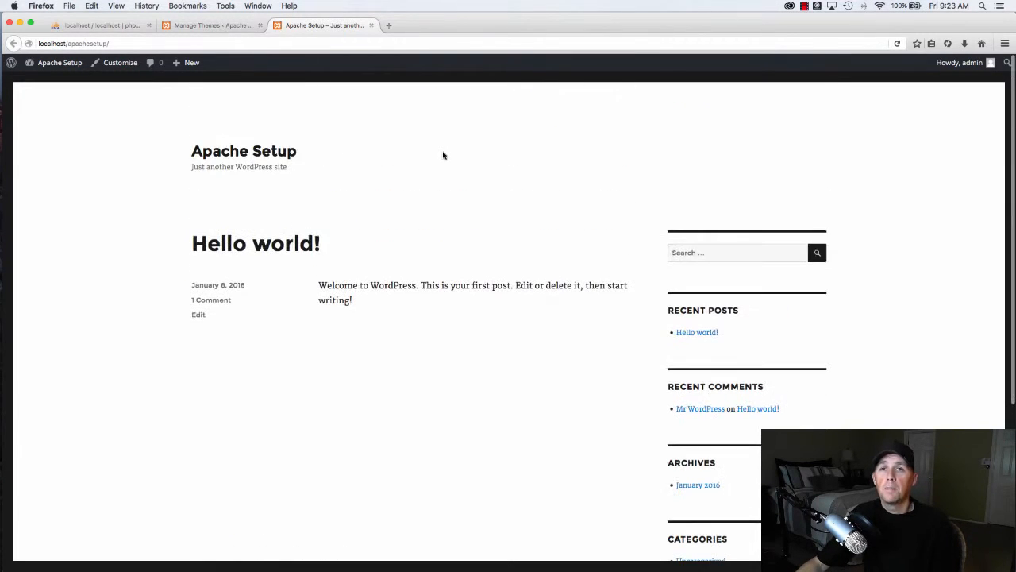
left_click(236, 26)
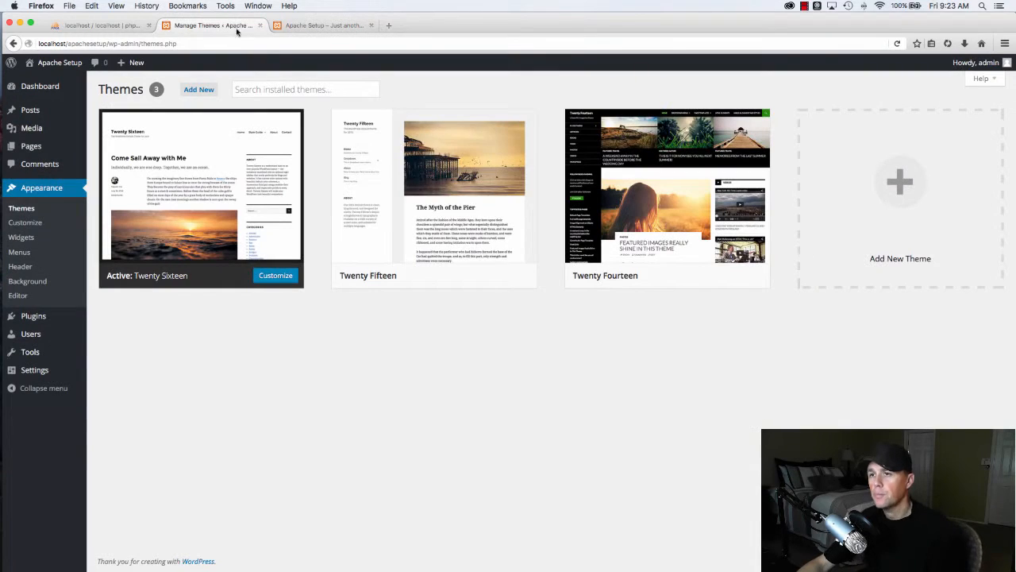